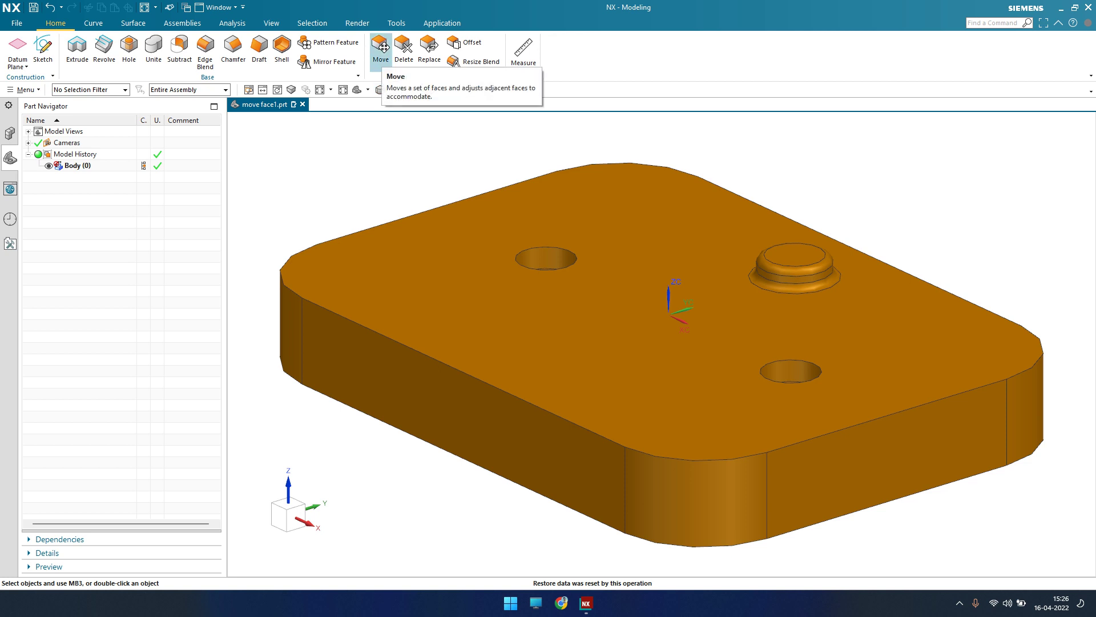
Start a Move Face operation and select the raised boss's faces on the plate's top with the Boss or Pocket Faces rule.
click(380, 48)
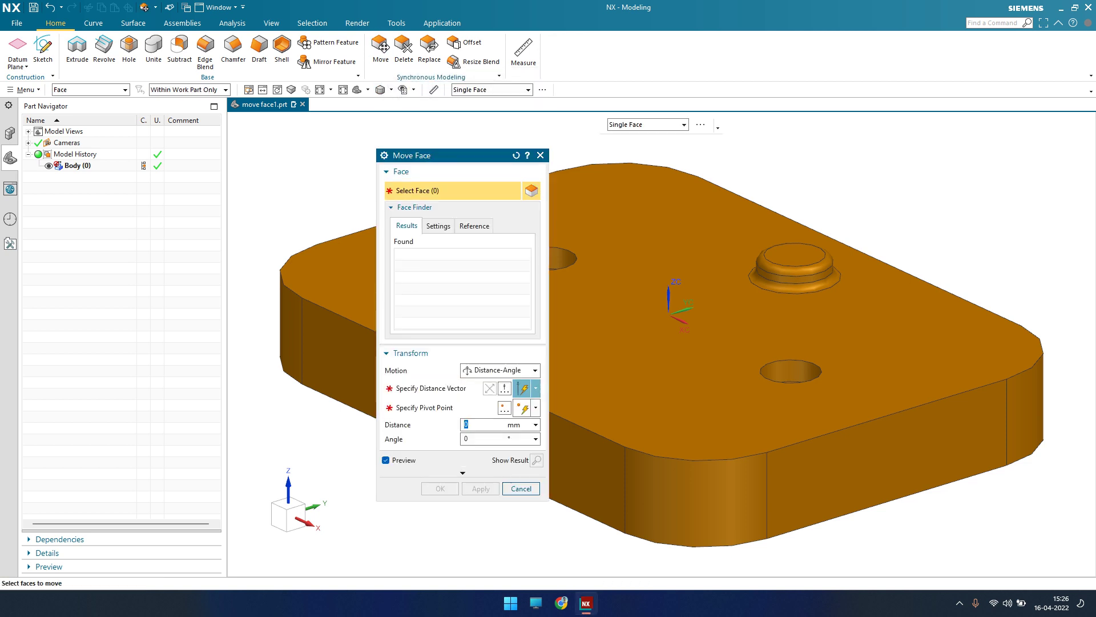
drag(434, 155, 165, 104)
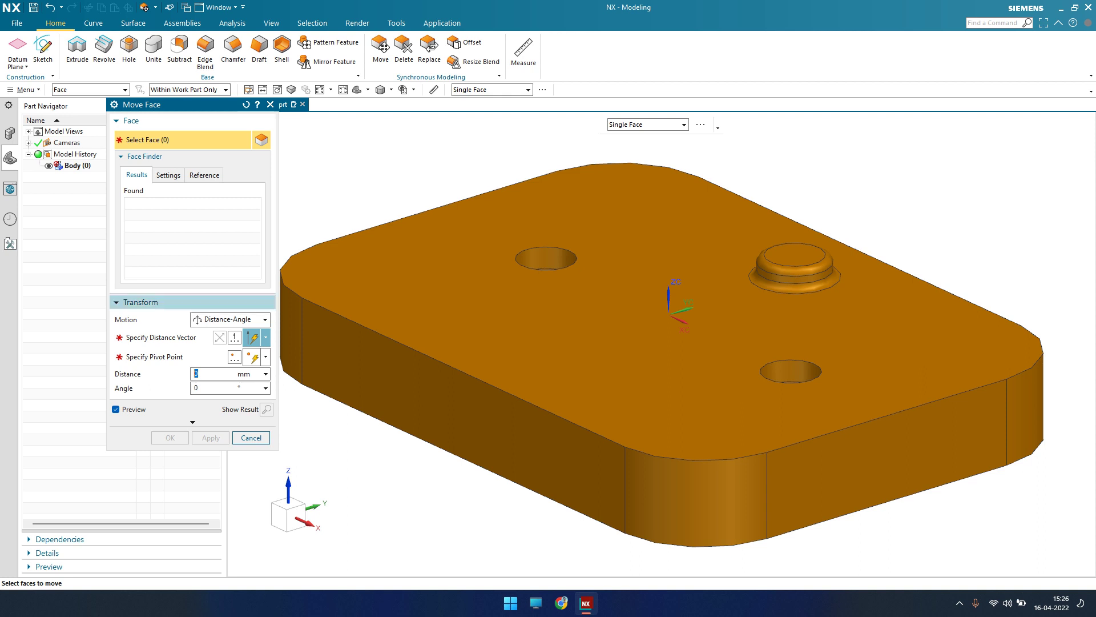
click(251, 319)
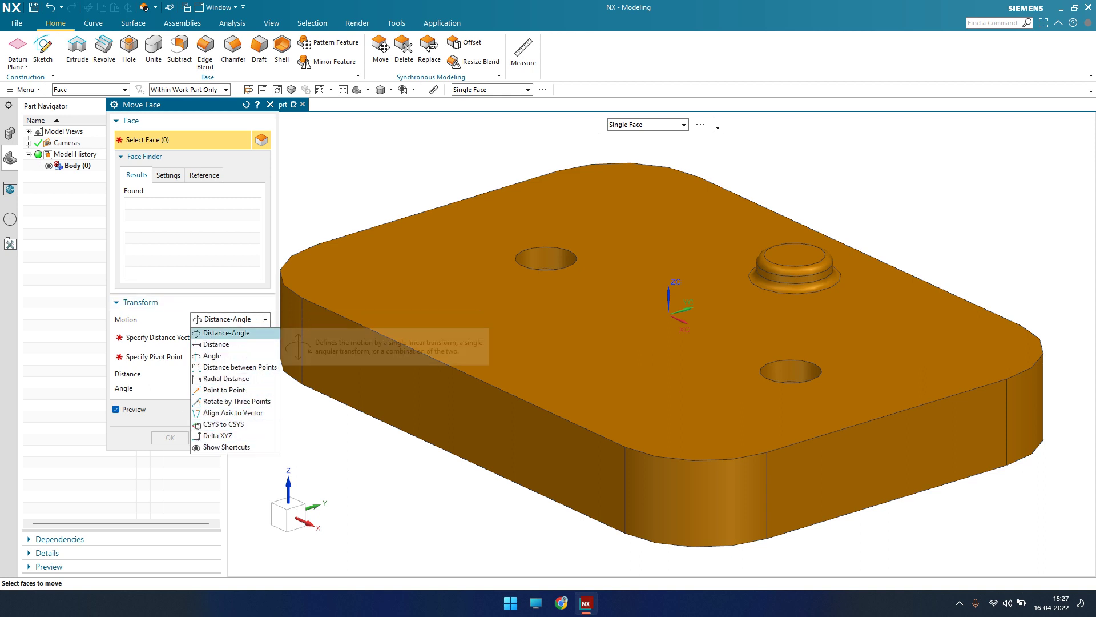
click(226, 333)
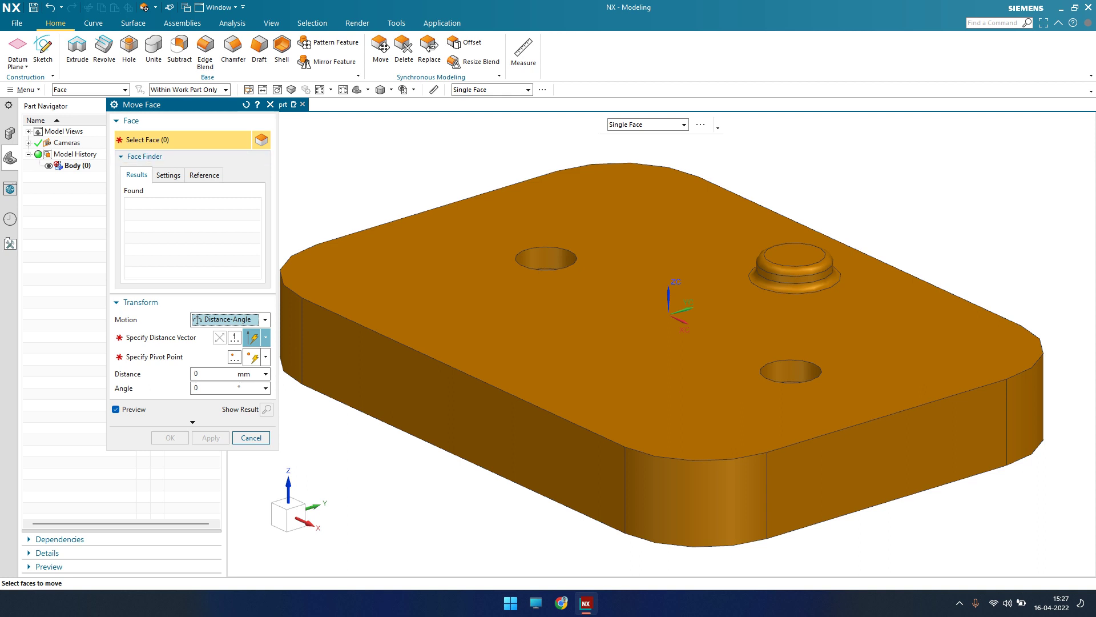
click(492, 90)
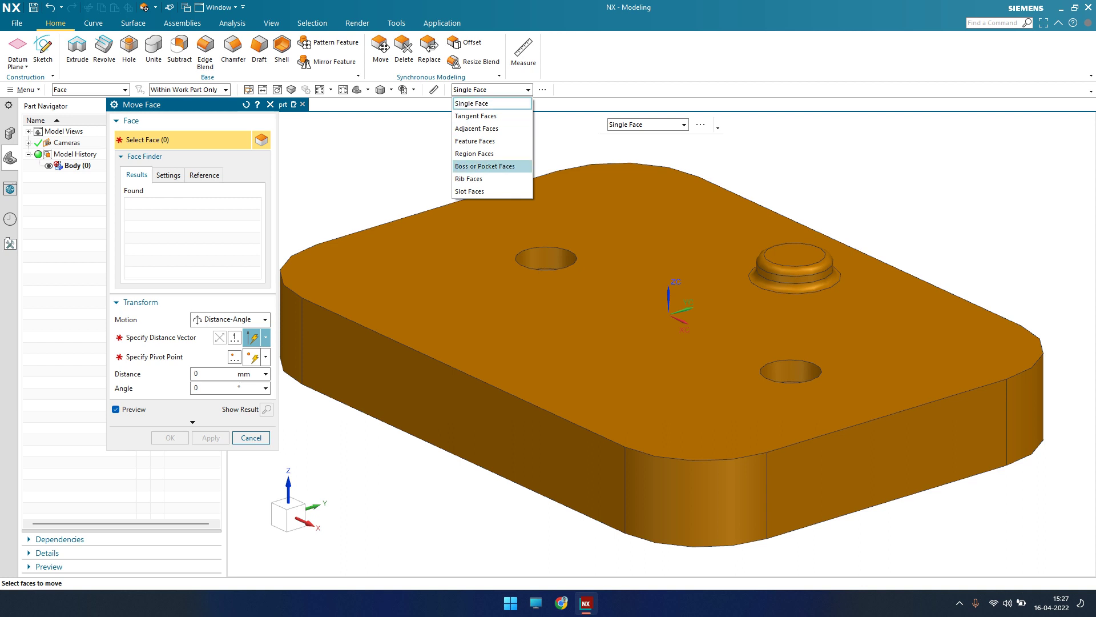
click(485, 166)
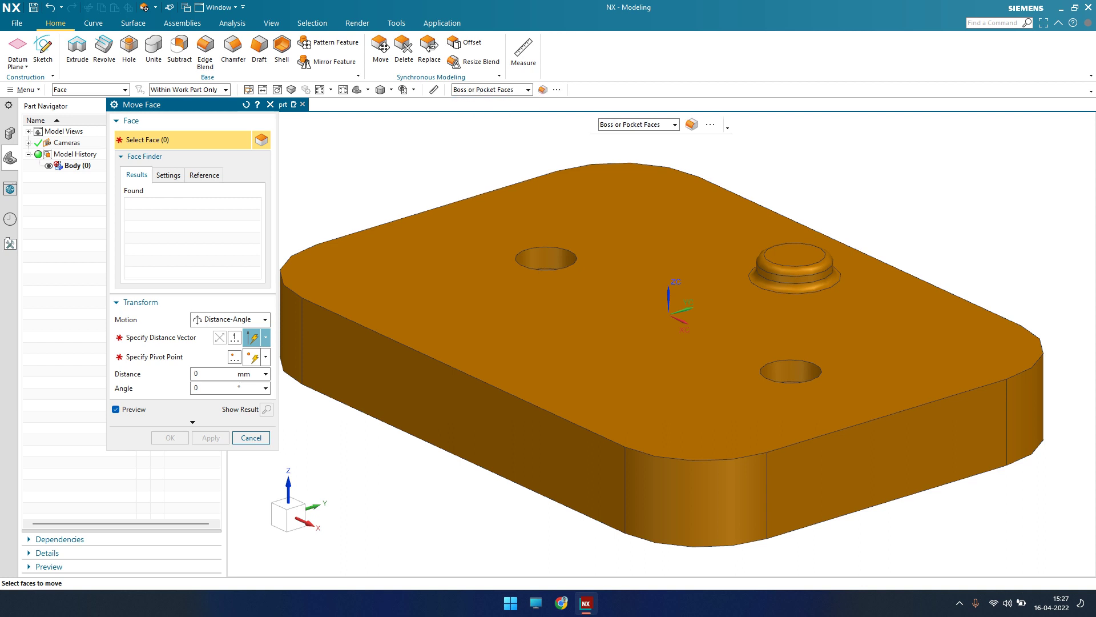
click(795, 255)
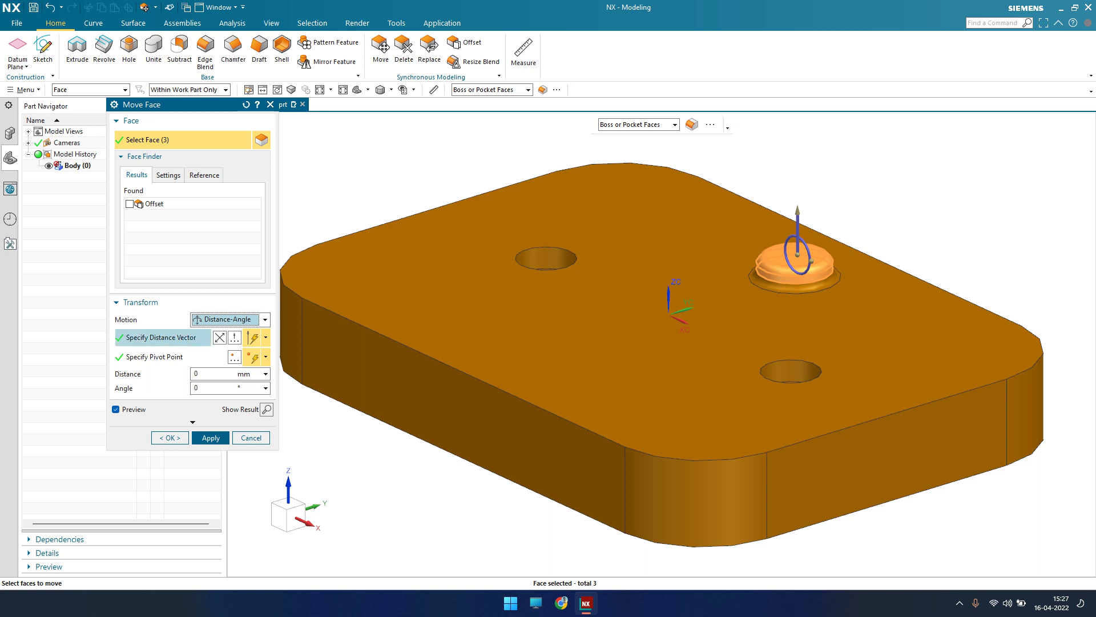
Set the Move Face motion to Distance and take its direction vector from the plate's +X end face.
click(228, 320)
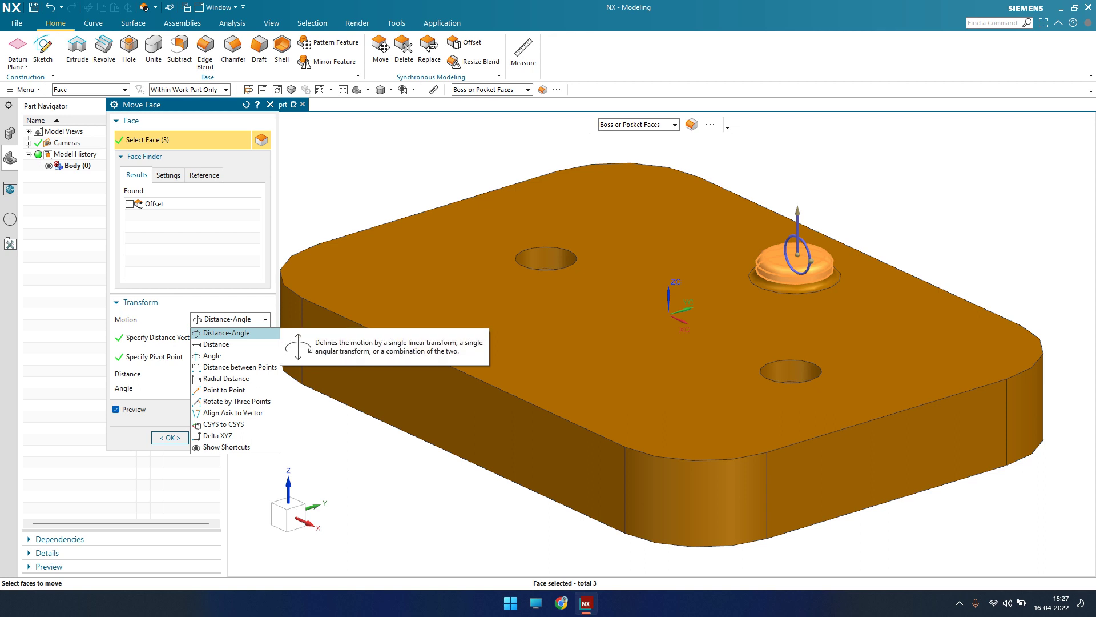
click(226, 333)
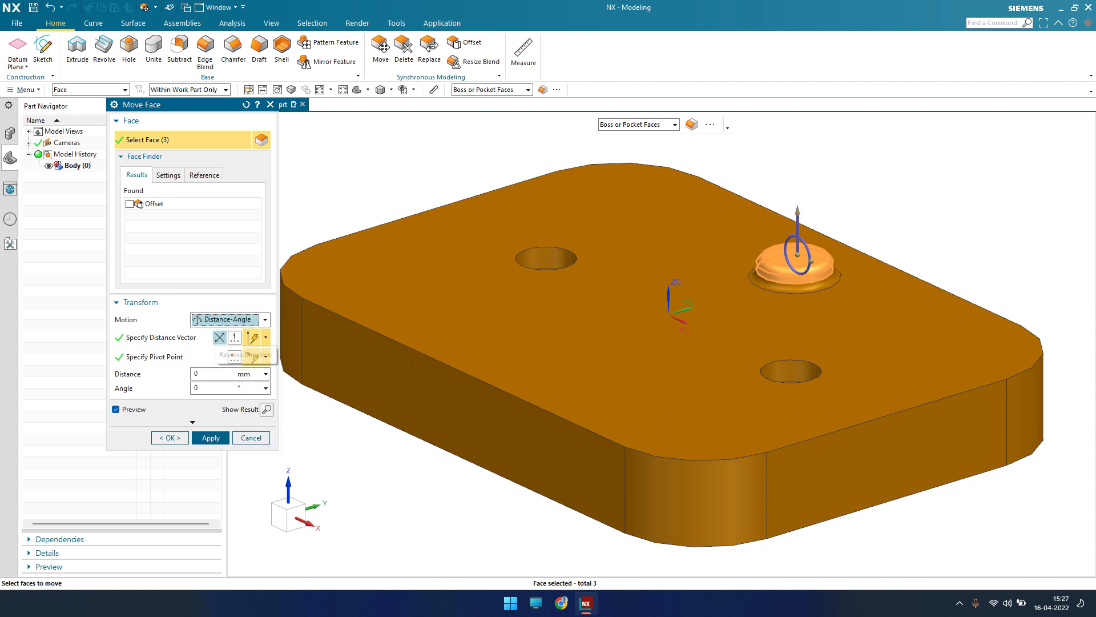
click(229, 319)
click(216, 344)
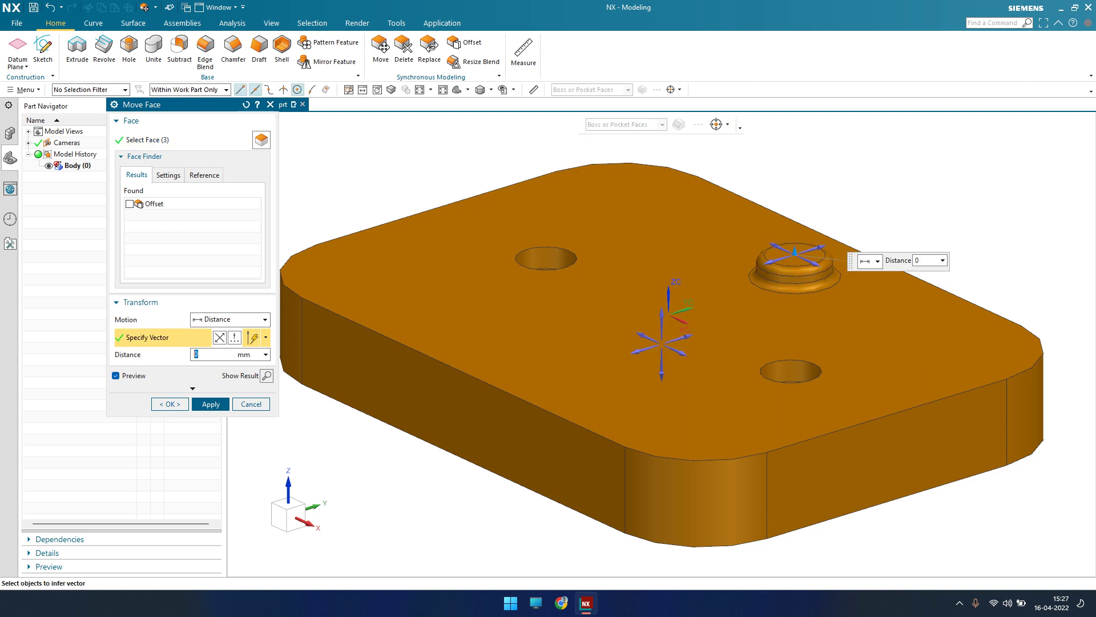
scroll(821, 250, down, 2)
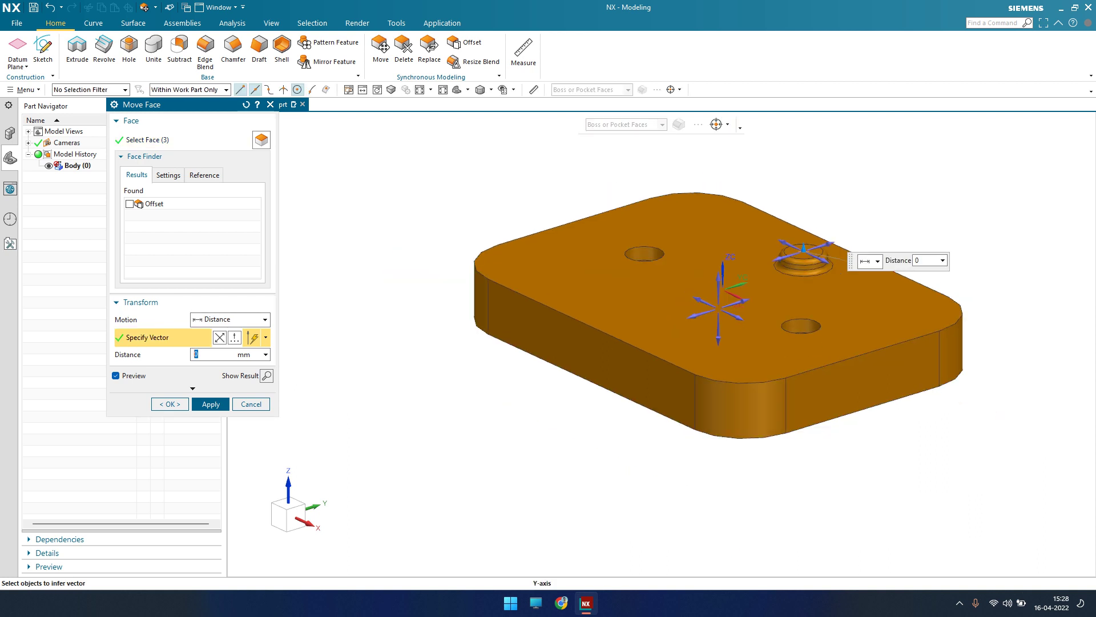
scroll(768, 296, up, 2)
scroll(766, 295, down, 1)
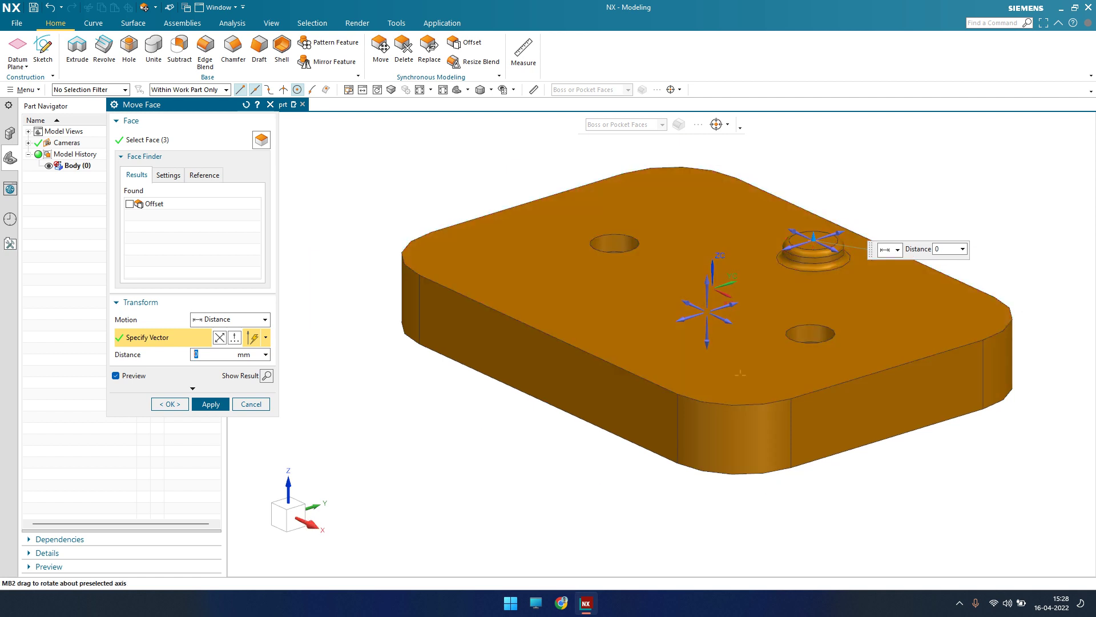
click(888, 404)
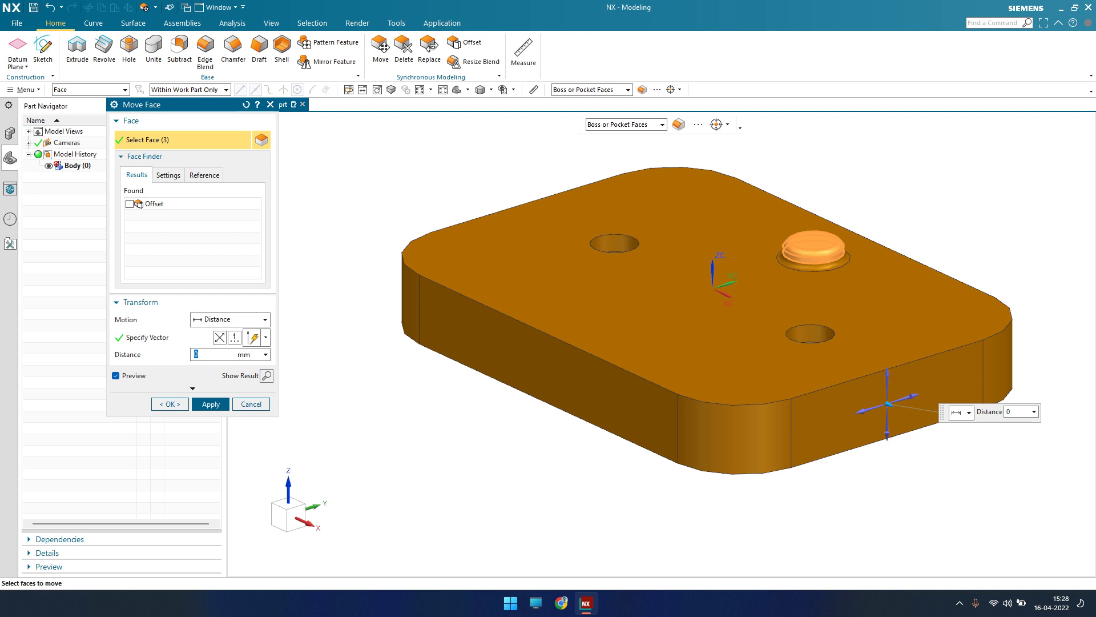
Apply a 95 mm move of the boss in the +X direction and highlight the resulting Move Face feature in the model history.
double_click(196, 354)
drag(908, 413, 982, 447)
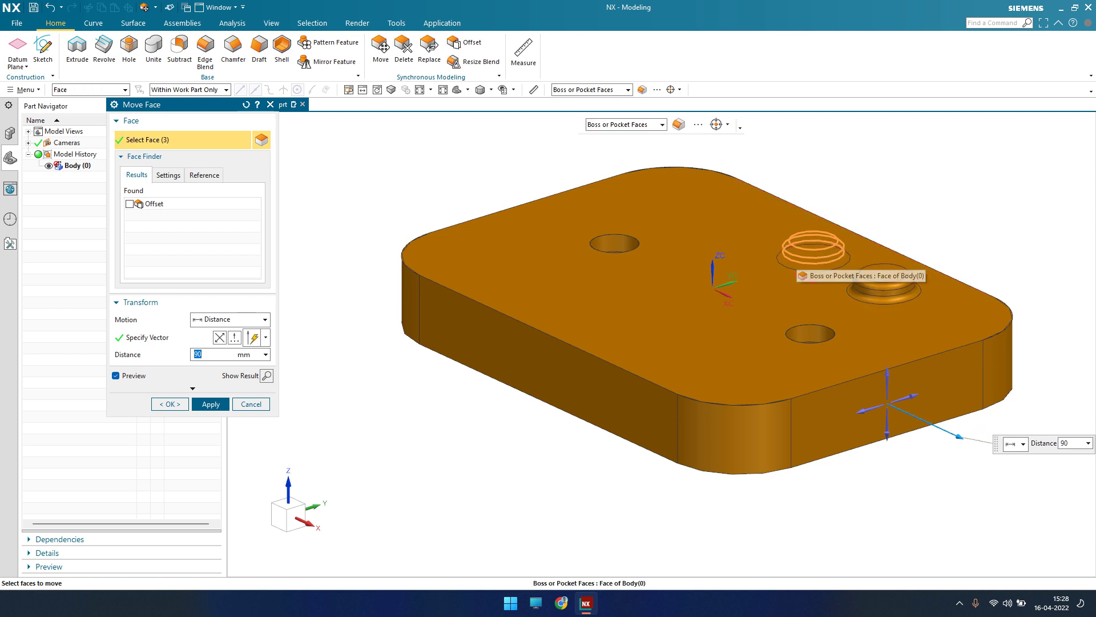
mouse_move(976, 444)
mouse_down()
mouse_move(1011, 461)
mouse_move(964, 438)
mouse_up()
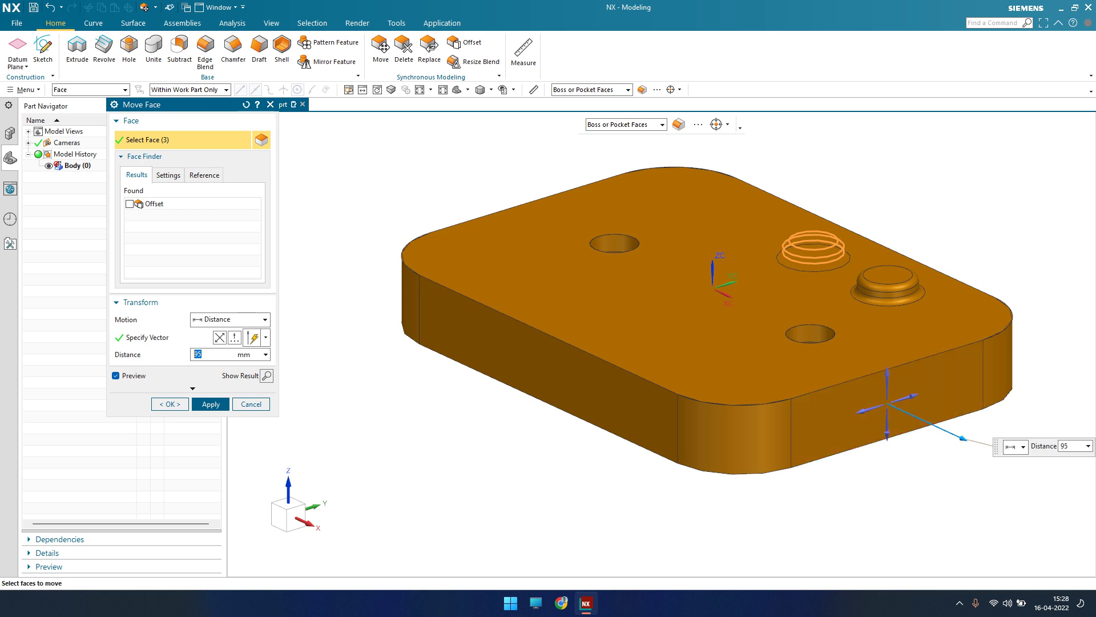
mouse_move(964, 438)
mouse_down()
mouse_move(944, 430)
mouse_move(964, 439)
mouse_up()
click(210, 404)
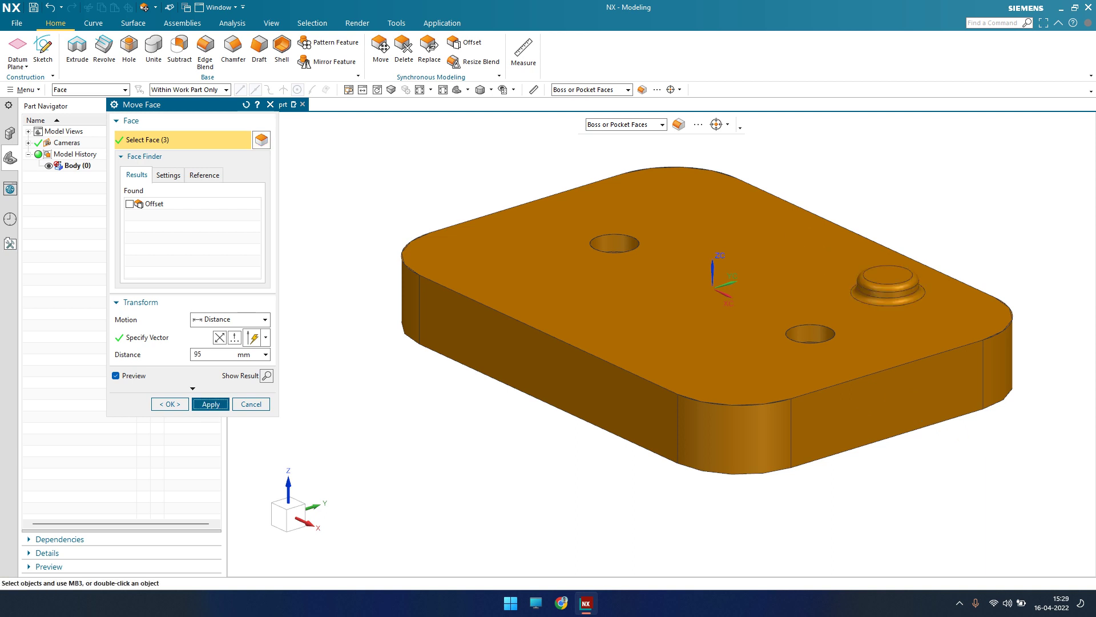
key(Escape)
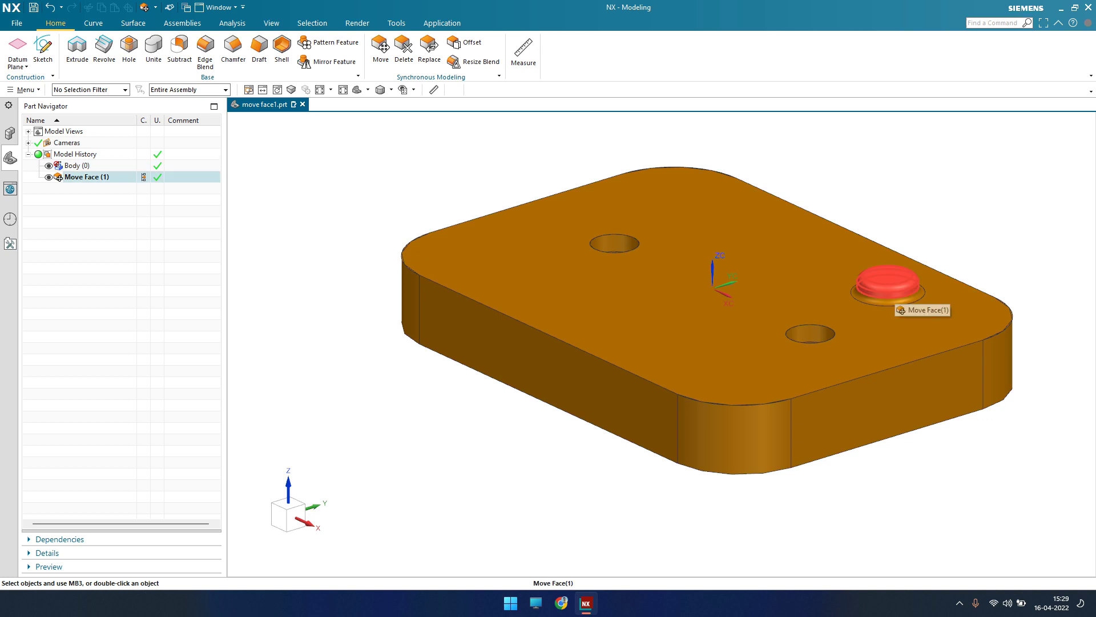
click(59, 177)
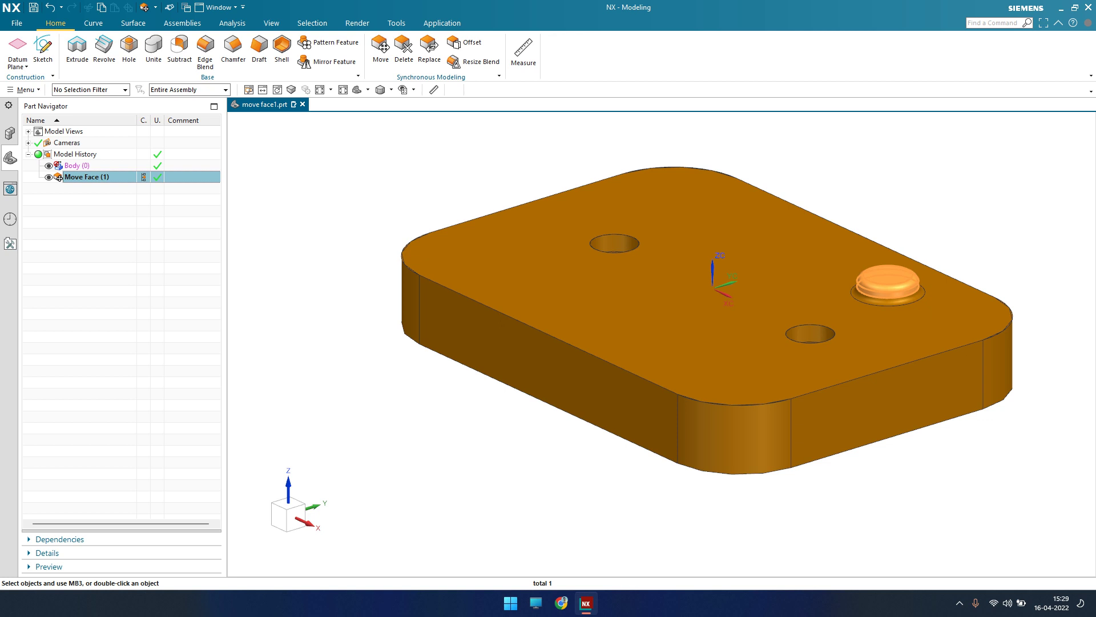
key(Escape)
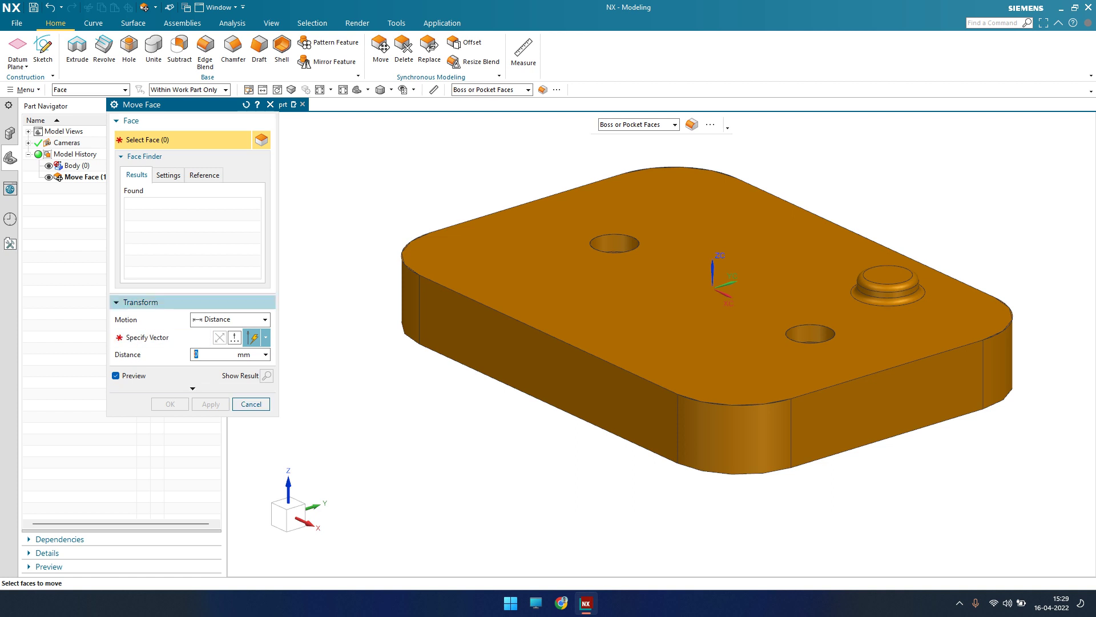
Switch the face selection rule to Single Face and clear the whole-body face selection.
click(547, 368)
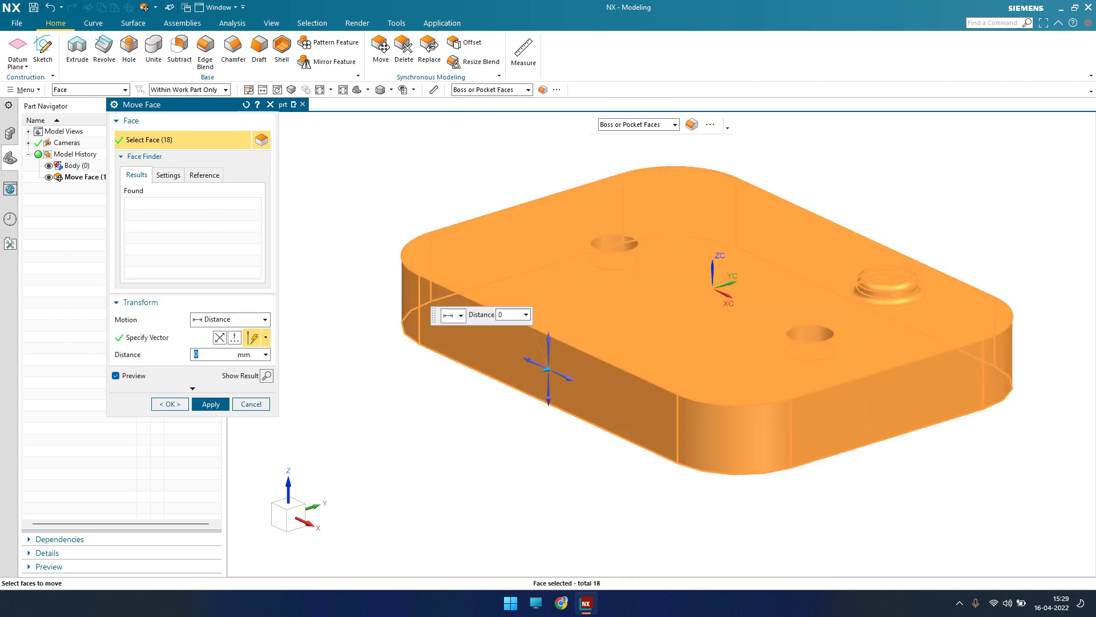
click(491, 90)
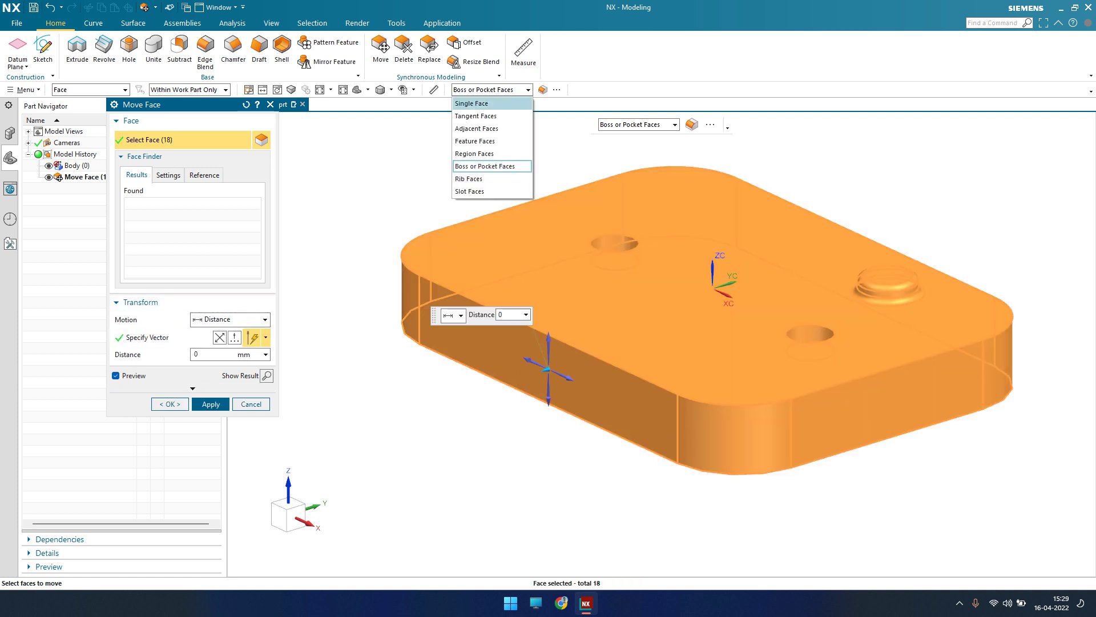
click(473, 103)
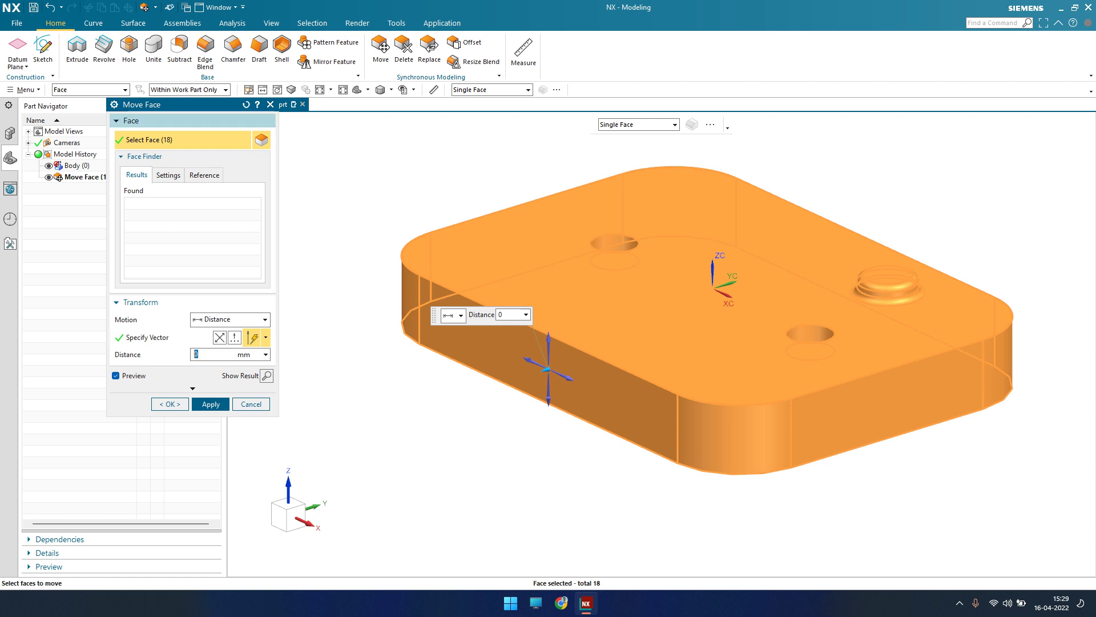
drag(189, 105, 220, 131)
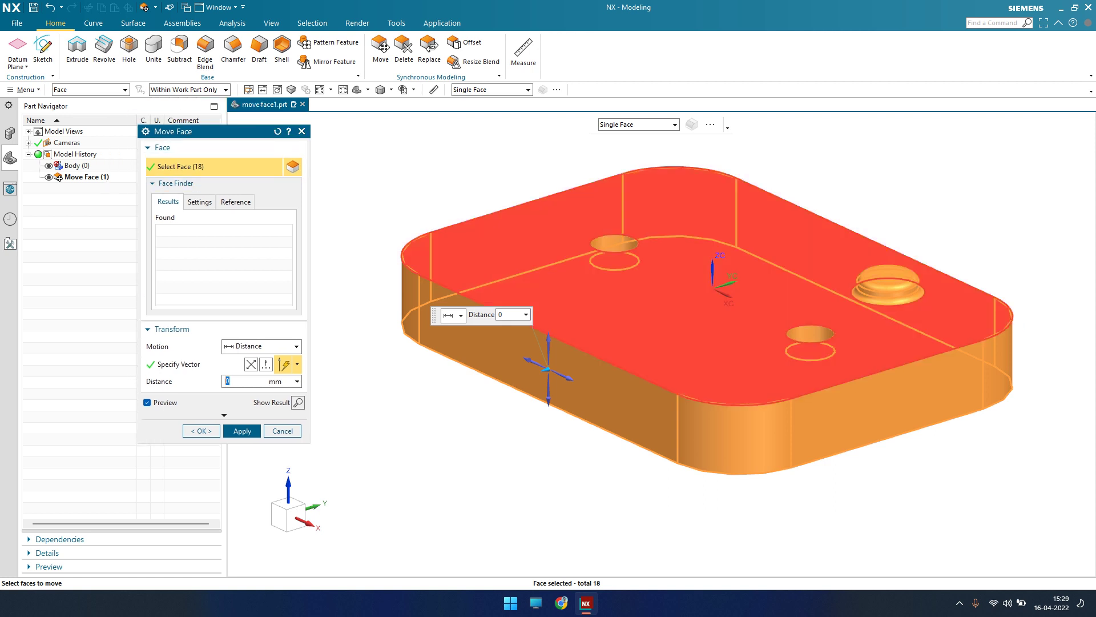
key(Escape)
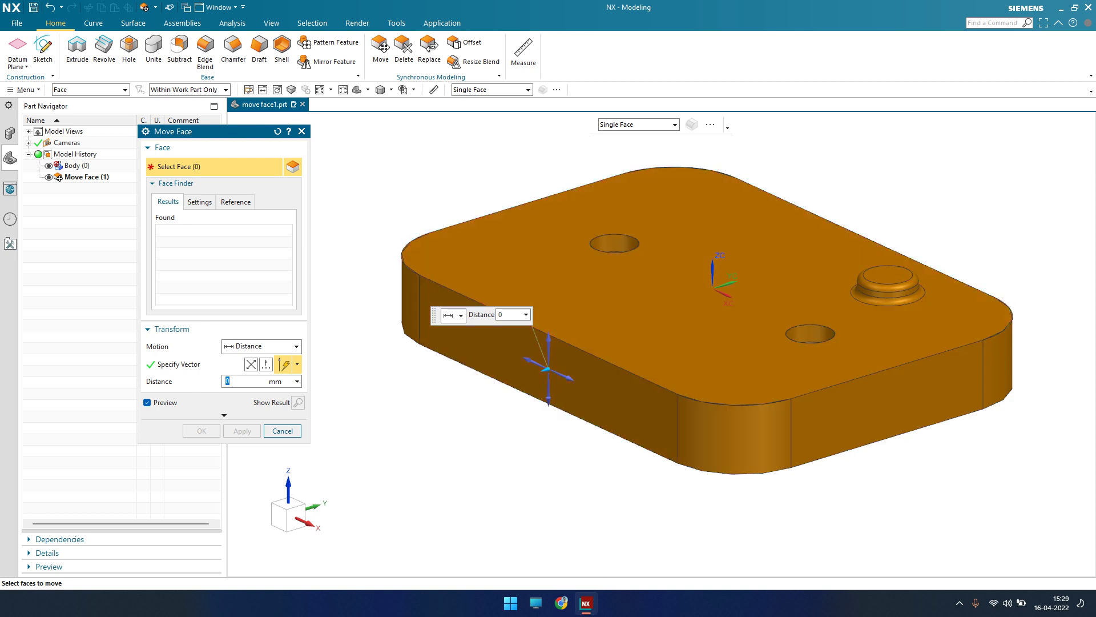
Move the plate's long -Y side face 75 mm outward and apply the change.
click(480, 349)
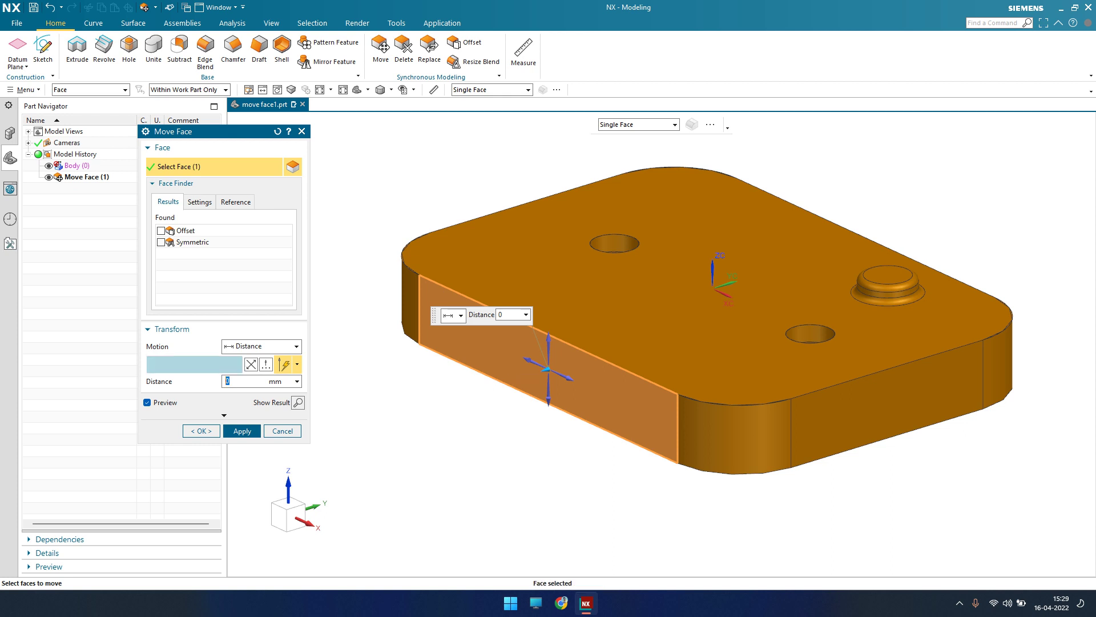
click(194, 364)
click(214, 166)
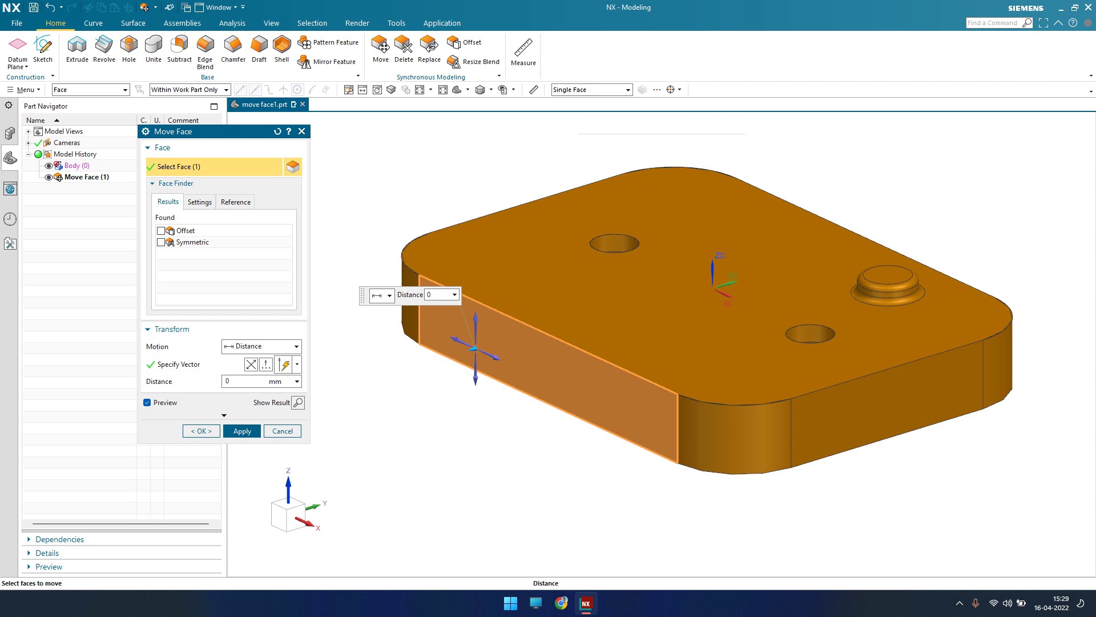
drag(437, 360, 346, 386)
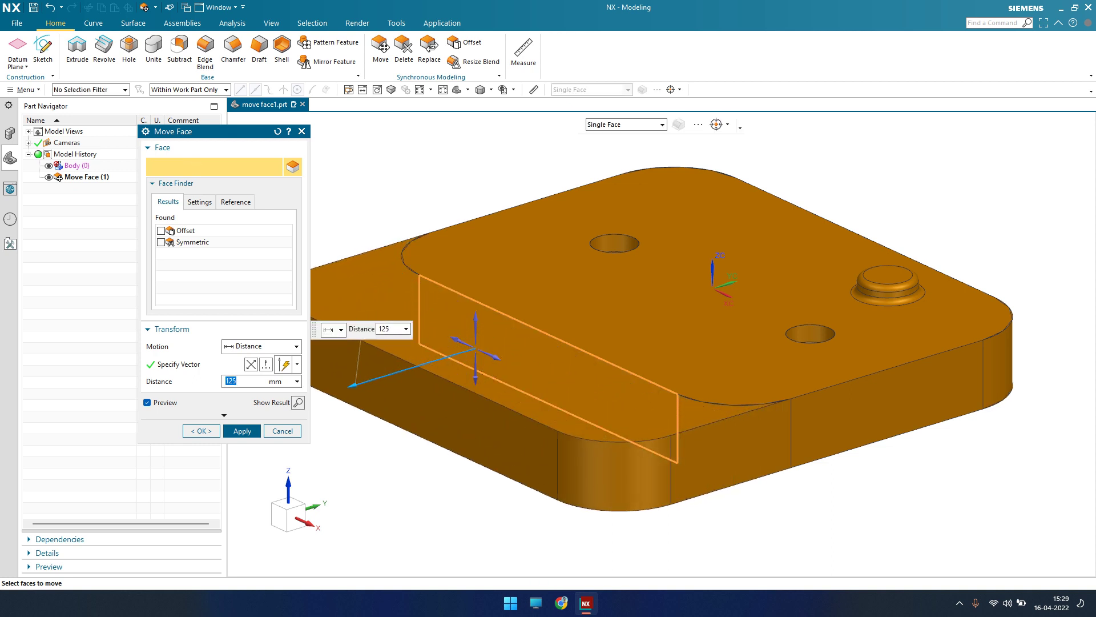
scroll(663, 352, up, 2)
scroll(663, 351, down, 2)
scroll(698, 384, down, 1)
scroll(771, 387, down, 1)
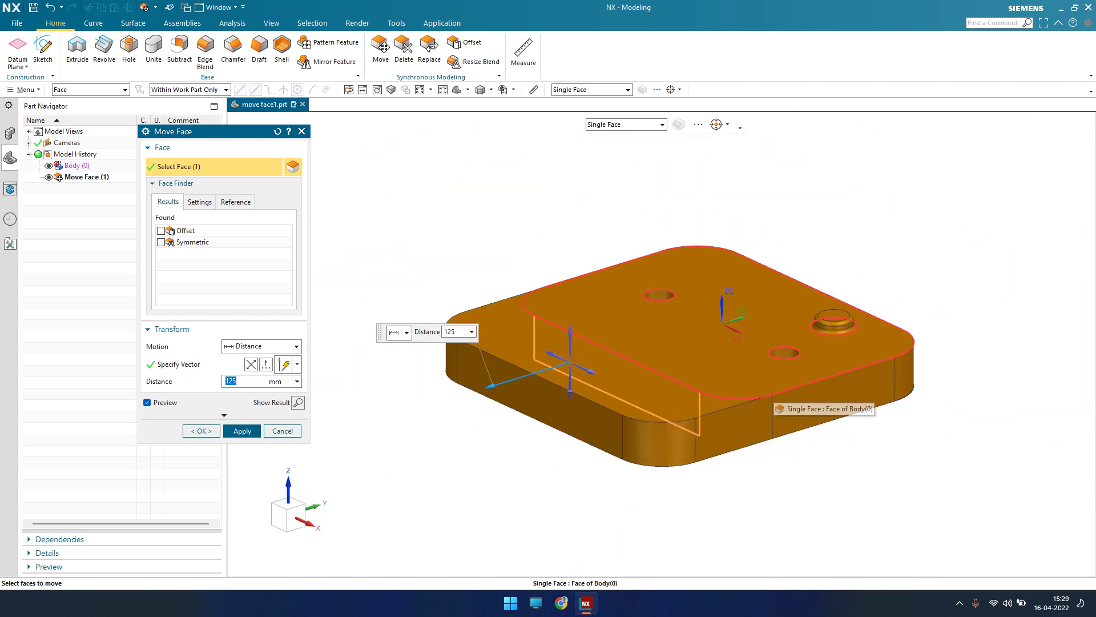
drag(488, 386, 521, 376)
scroll(549, 372, up, 2)
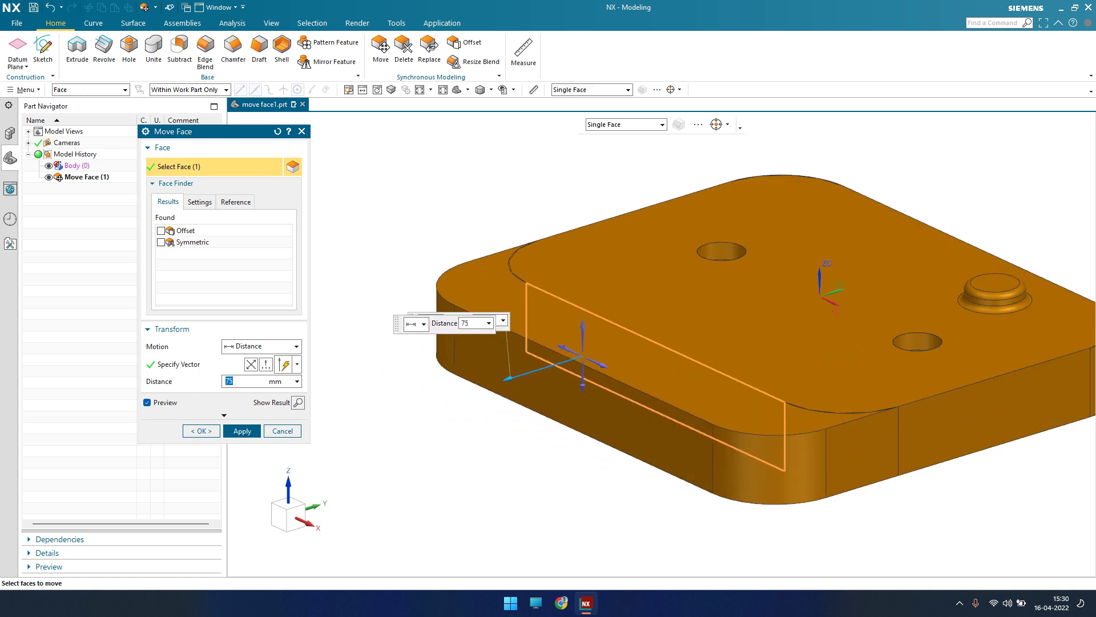
click(243, 431)
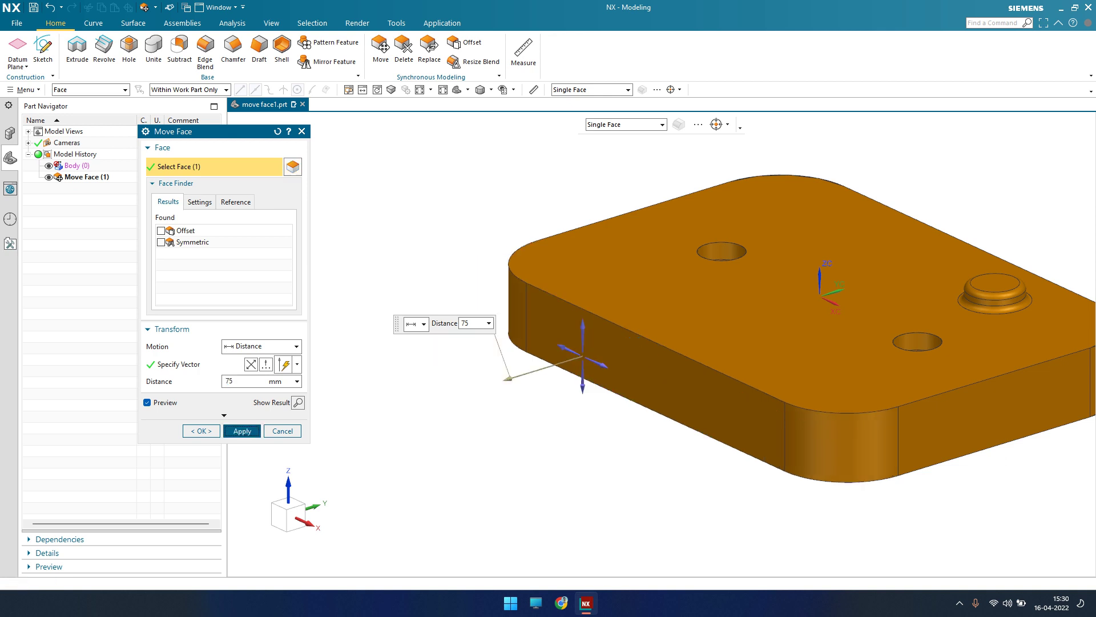
Move the plate's +X end face 75 mm outward and apply the change.
scroll(439, 359, down, 1)
scroll(438, 361, down, 1)
click(771, 400)
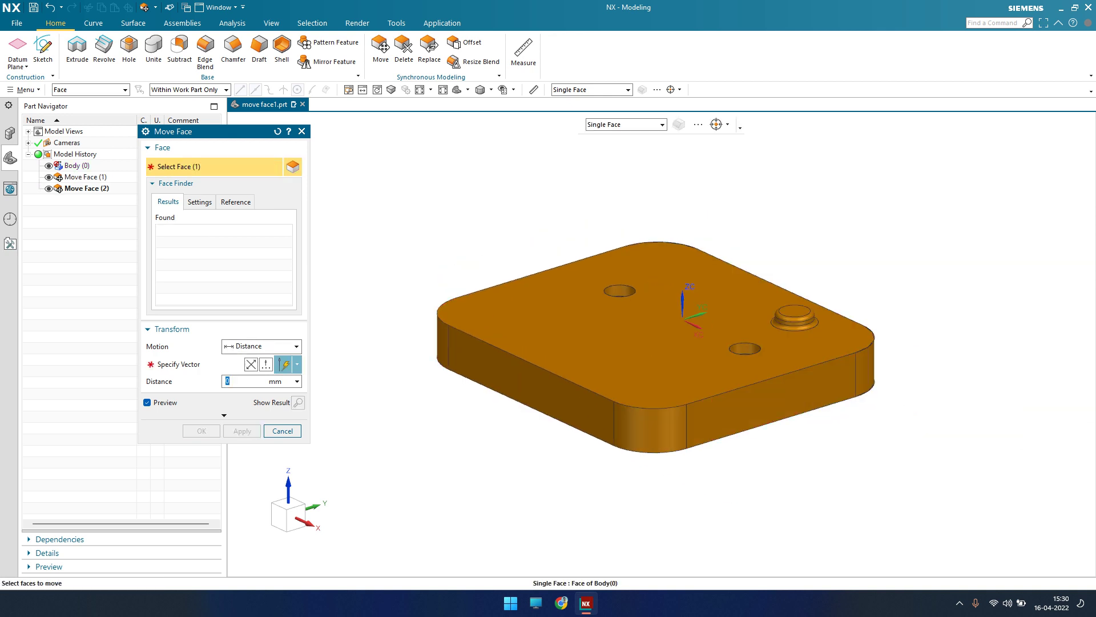
text(75)
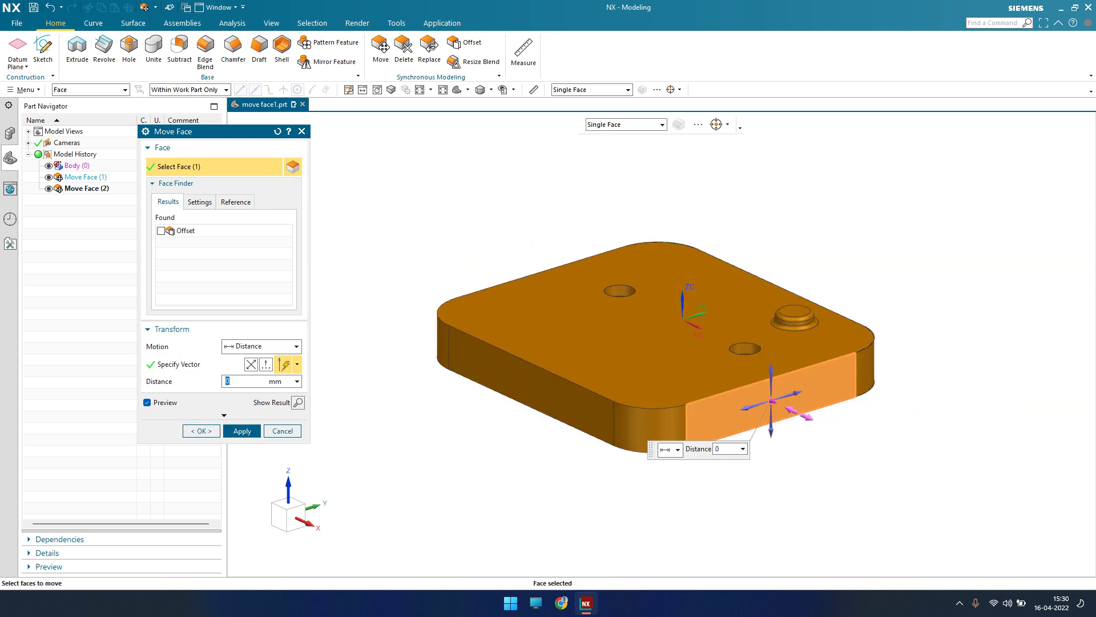
key(Return)
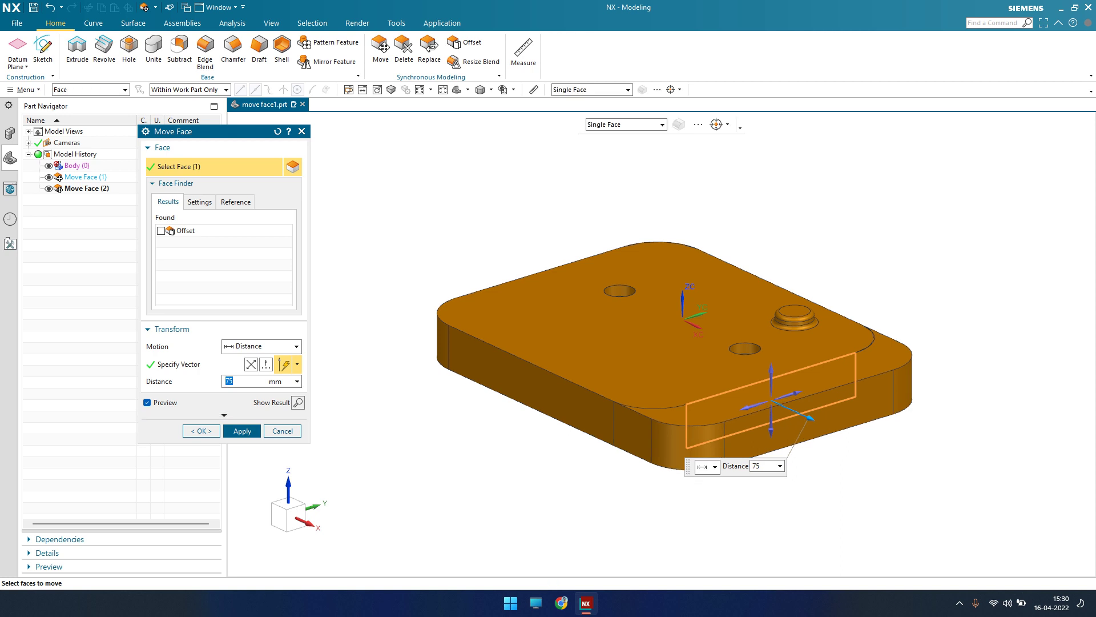
click(242, 430)
Move the plate's long +Y side face 105 mm outward, apply the change and close Move Face.
mouse_move(675, 350)
middle_down()
mouse_move(675, 229)
mouse_move(675, 360)
middle_up()
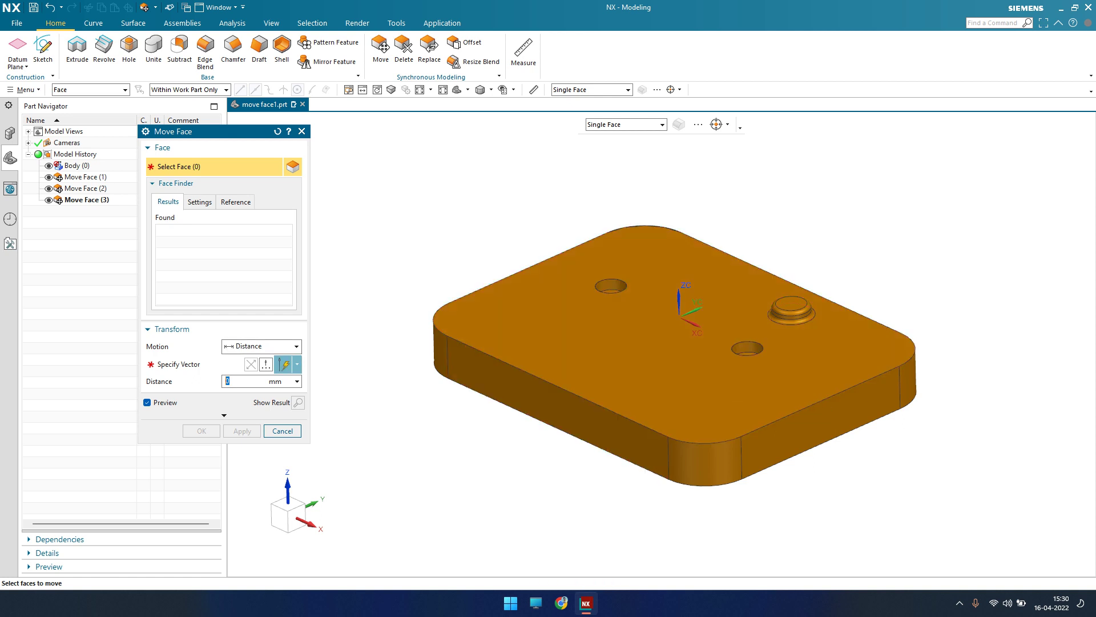
middle_drag(688, 315, 676, 371)
click(753, 425)
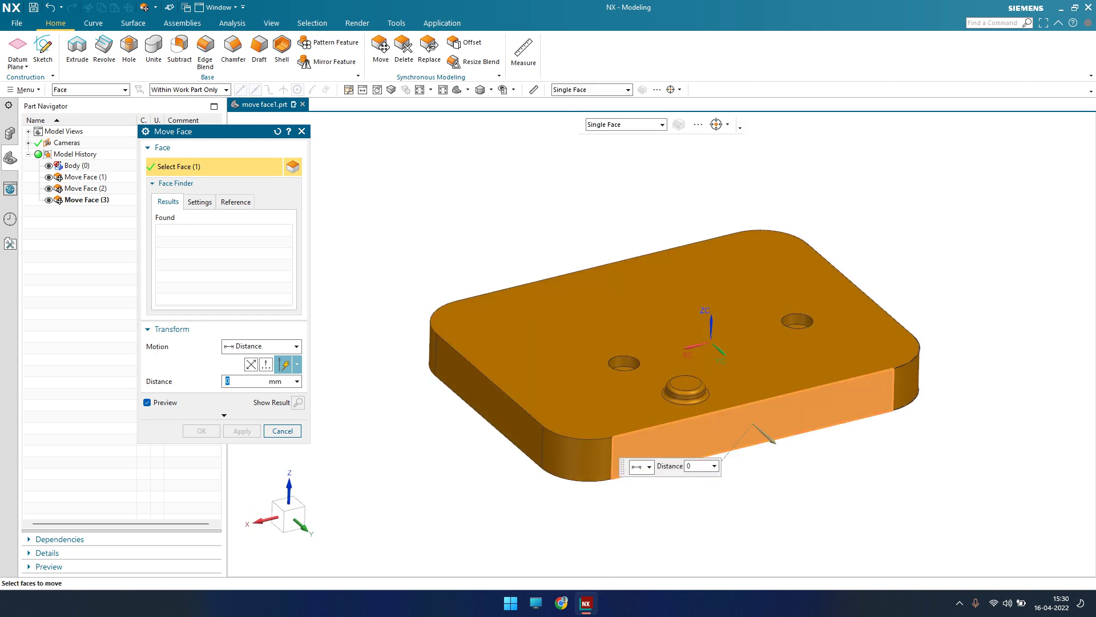
drag(779, 449, 795, 460)
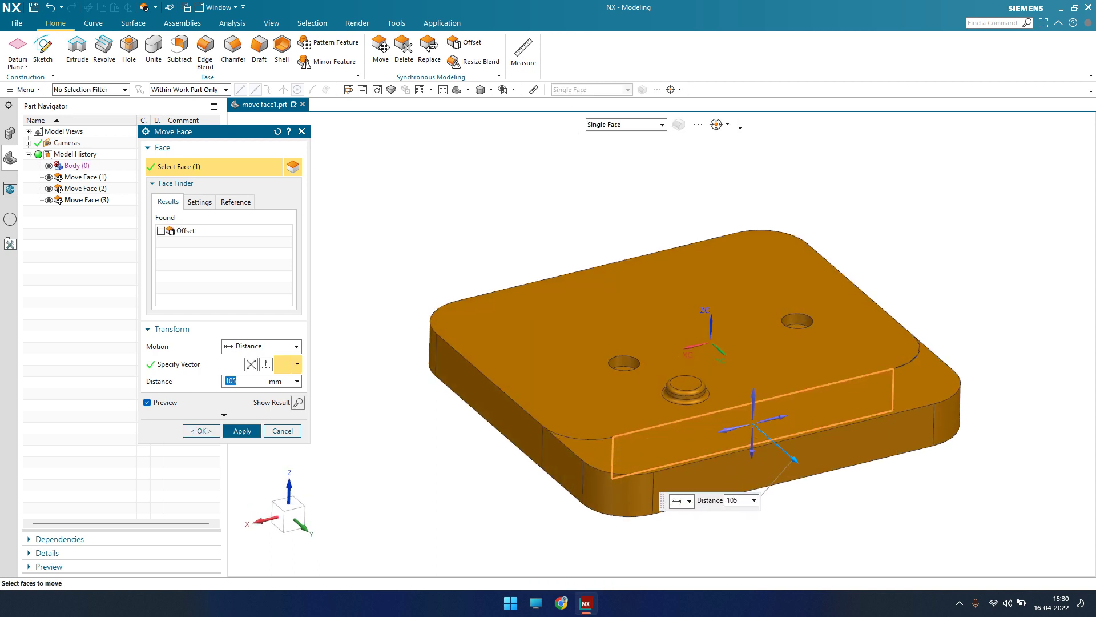
click(242, 430)
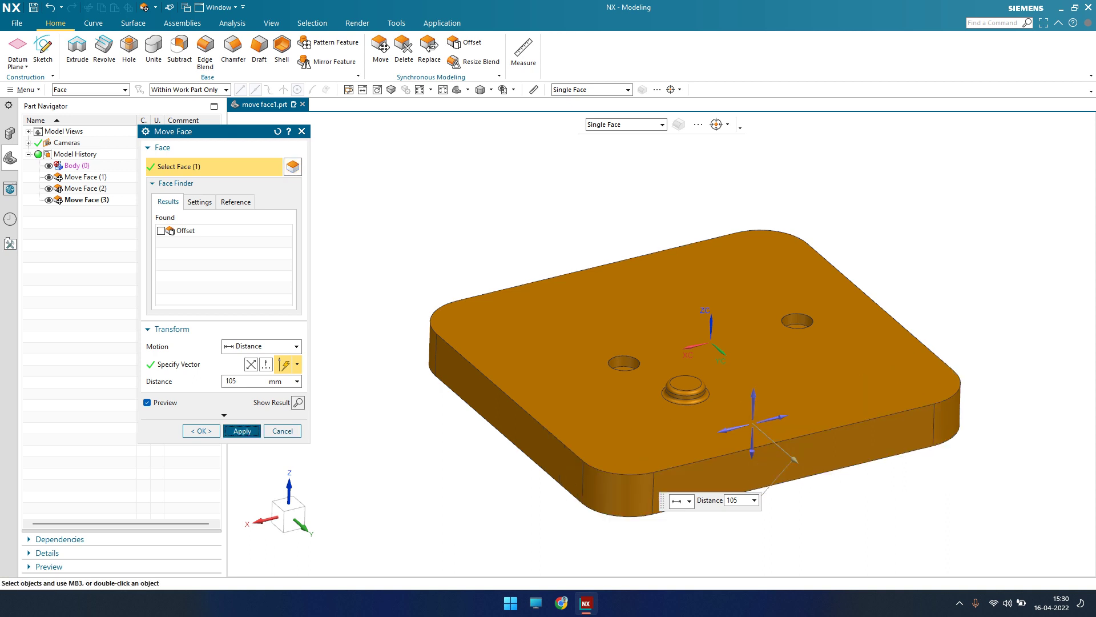
key(Escape)
scroll(480, 381, down, 2)
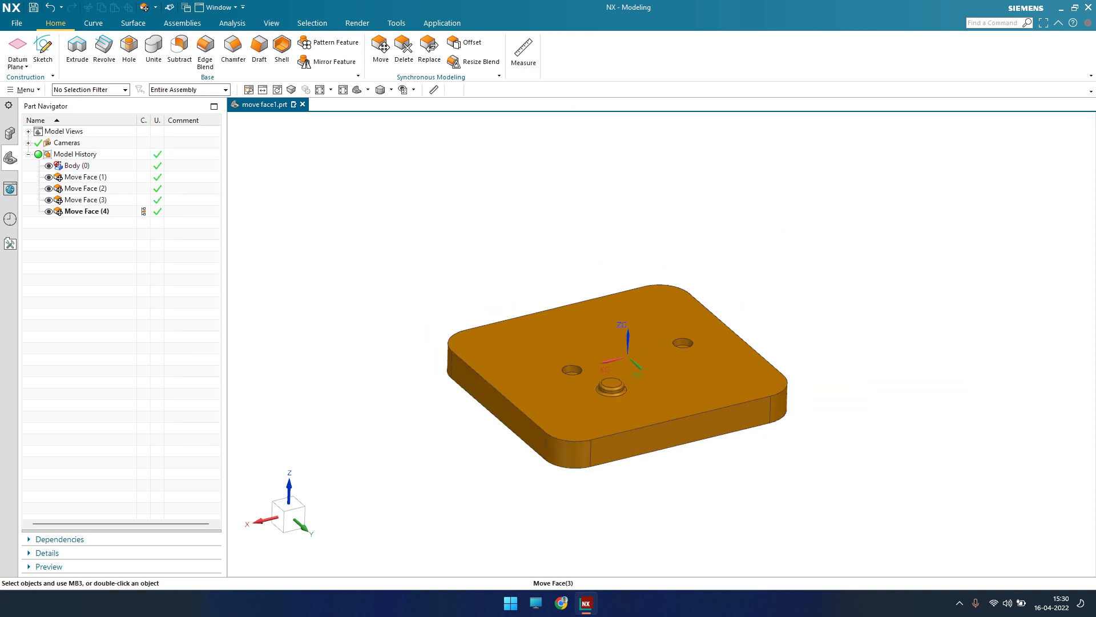
middle_drag(617, 373, 705, 374)
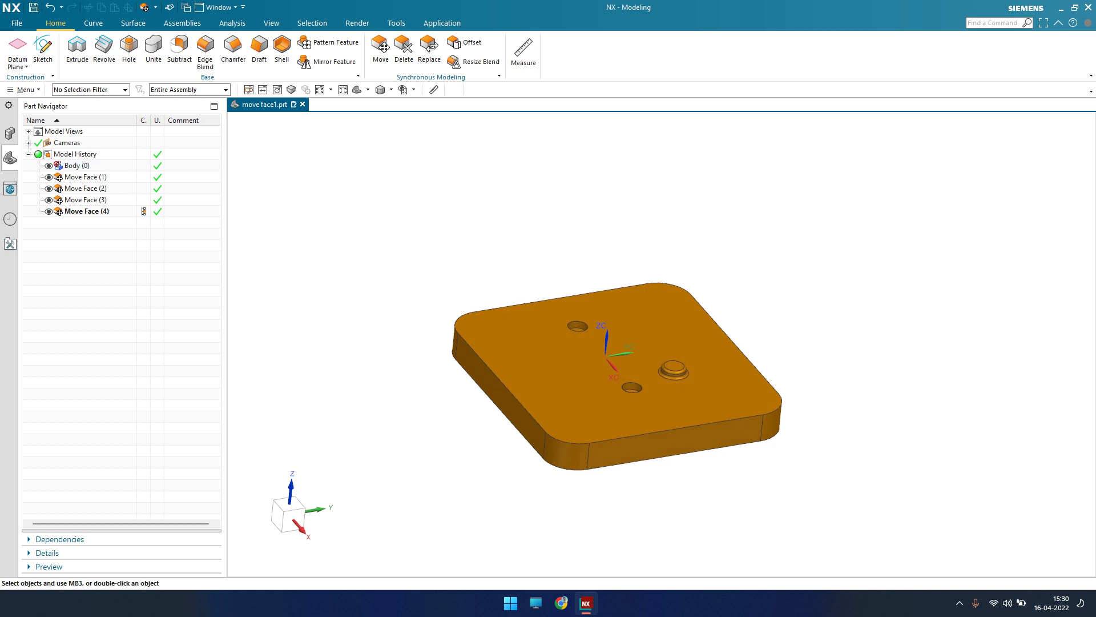
Undo all four Move Face features to restore the original plate body.
key(ctrl+z)
key(ctrl+z)
key(ctrl+z)
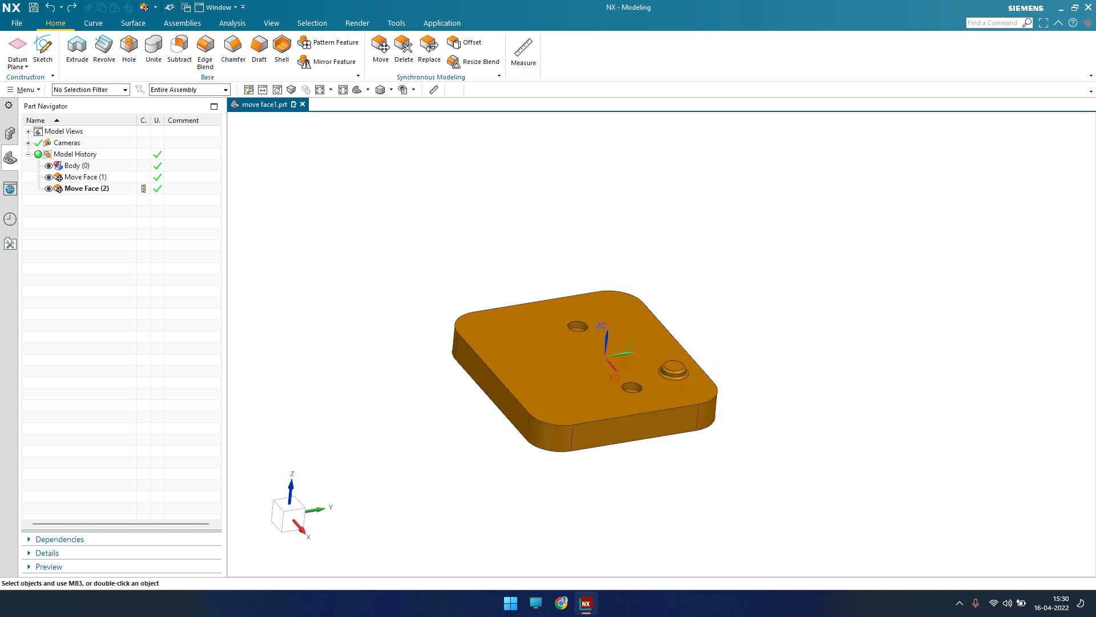
key(ctrl+z)
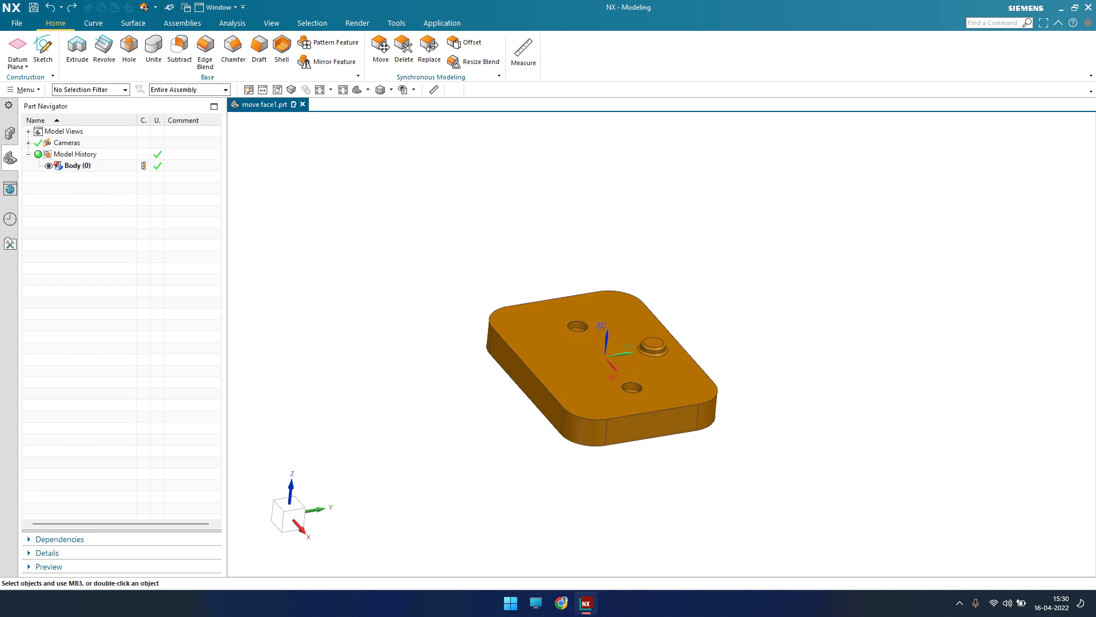
scroll(484, 399, down, 3)
scroll(480, 394, up, 3)
key(ctrl+f)
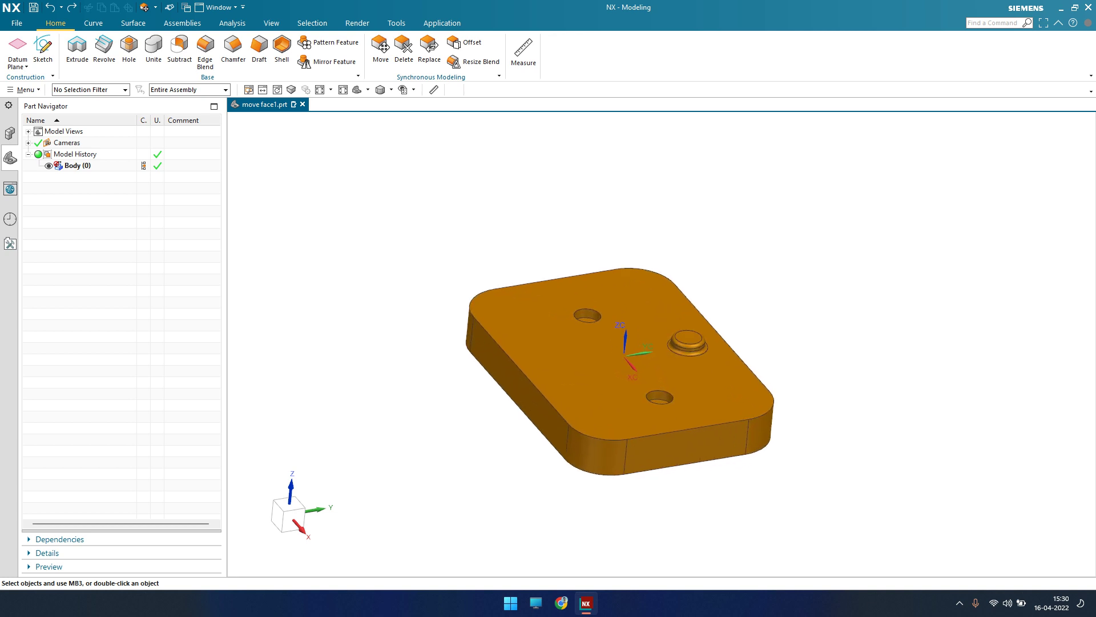
middle_drag(731, 320, 761, 321)
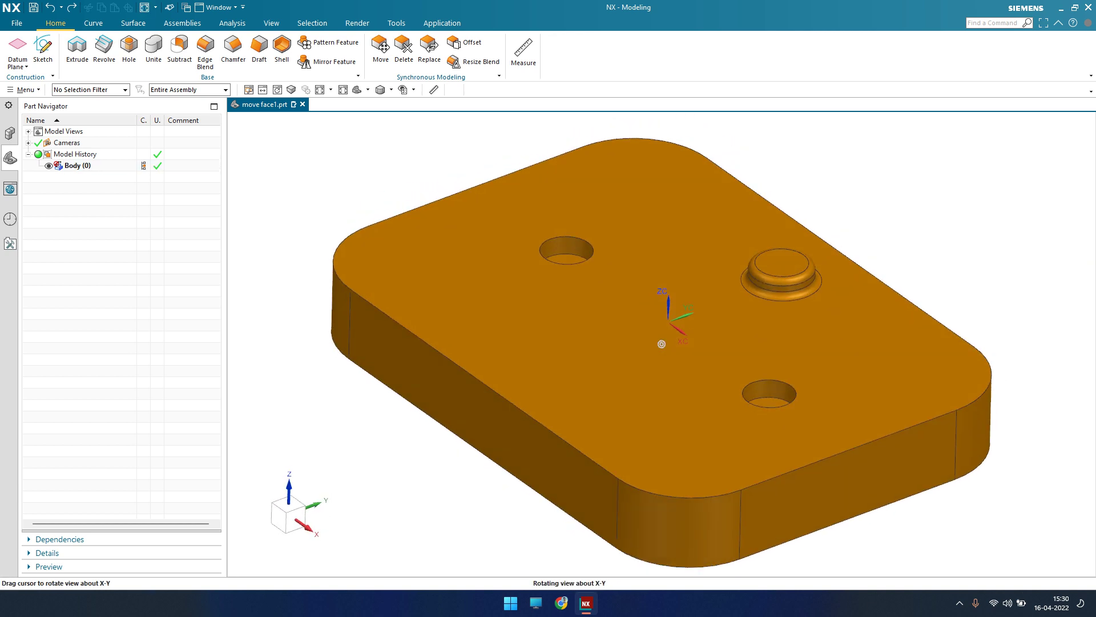
scroll(760, 321, down, 2)
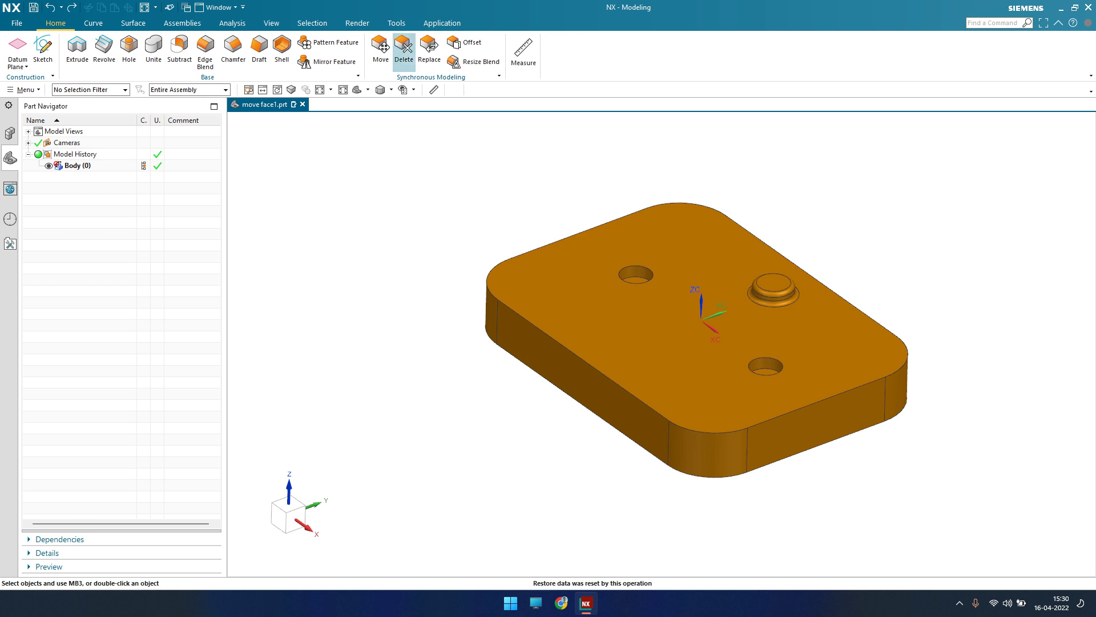
click(404, 47)
click(302, 131)
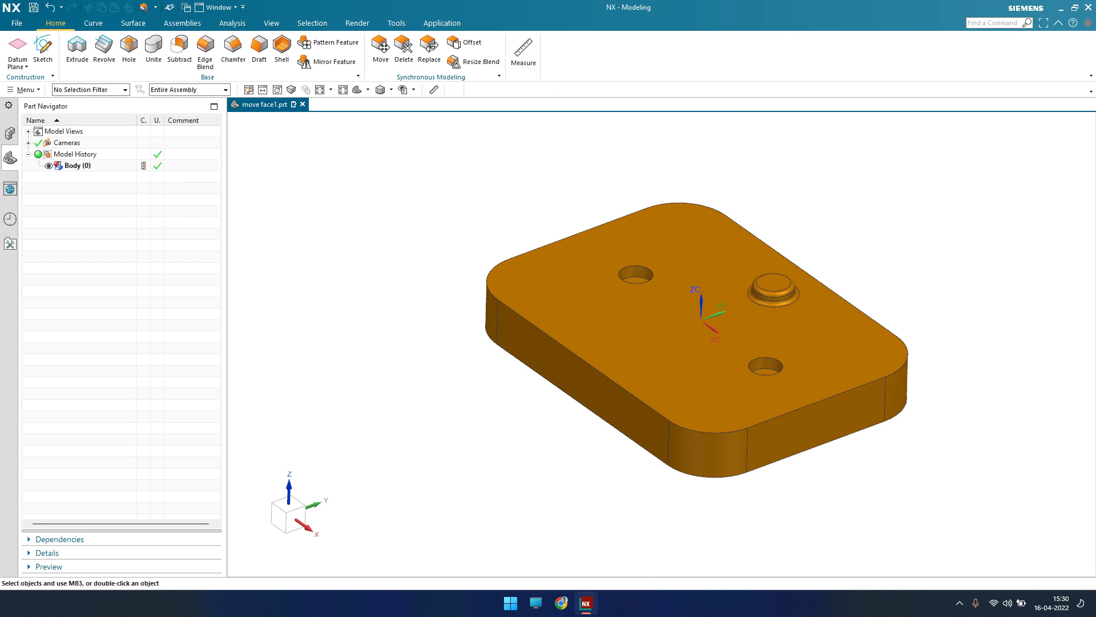
Start Move Face with the Angle motion and select the boss using the Boss or Pocket Faces rule.
click(380, 48)
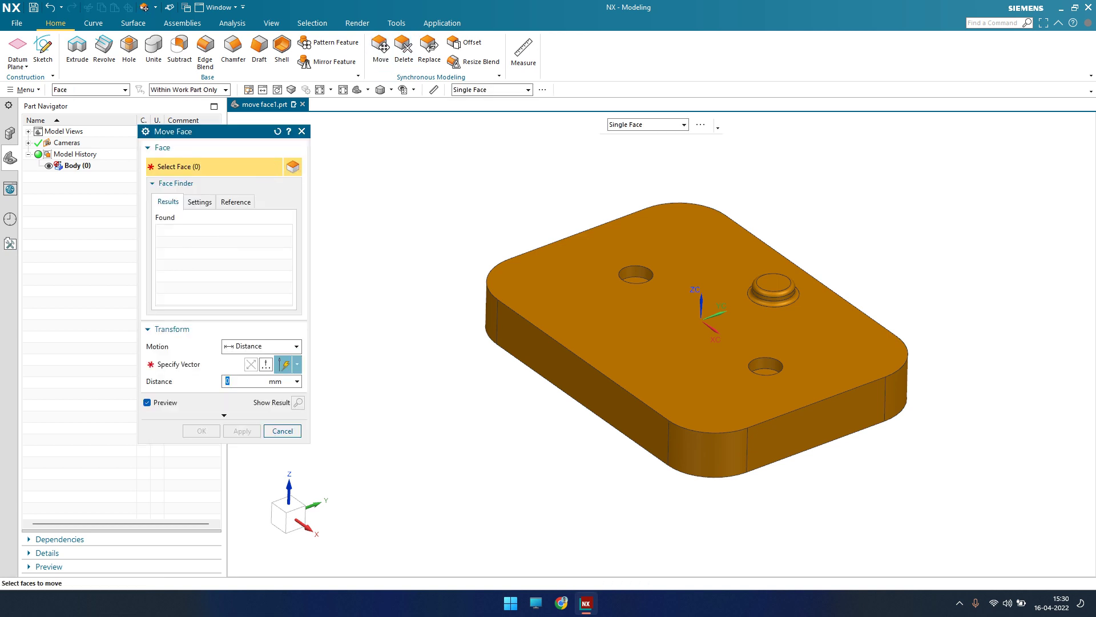
click(259, 346)
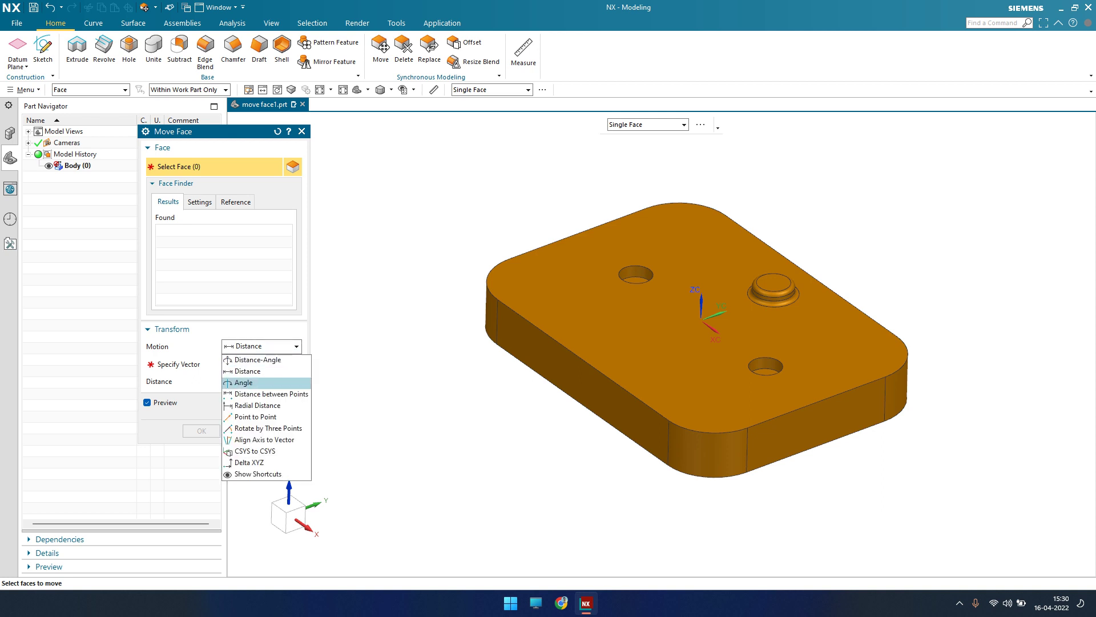
click(246, 380)
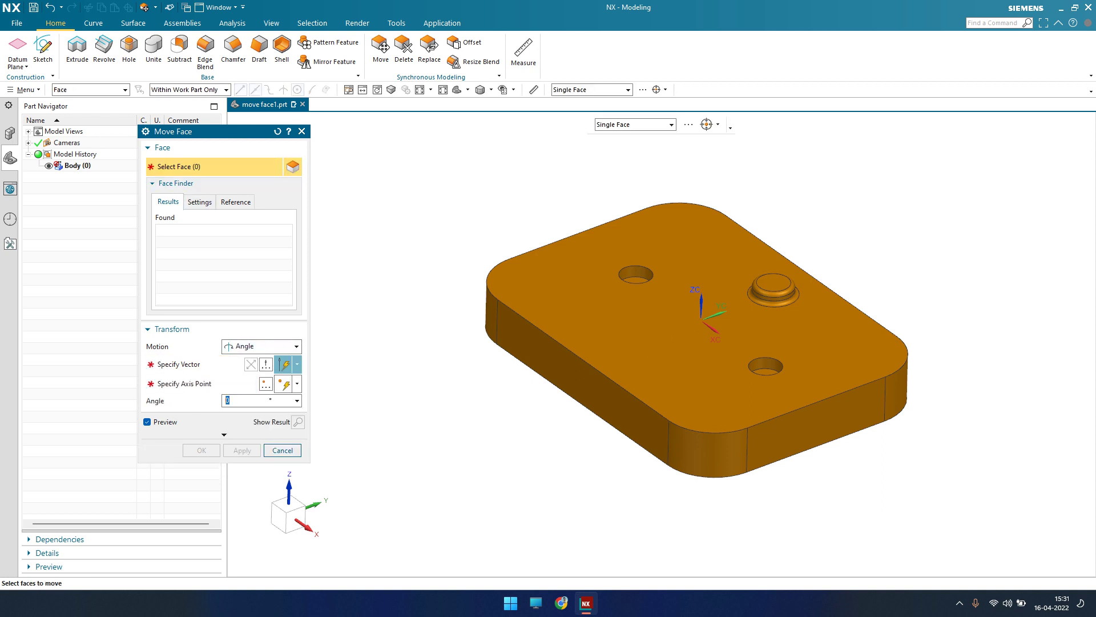
click(628, 89)
click(588, 166)
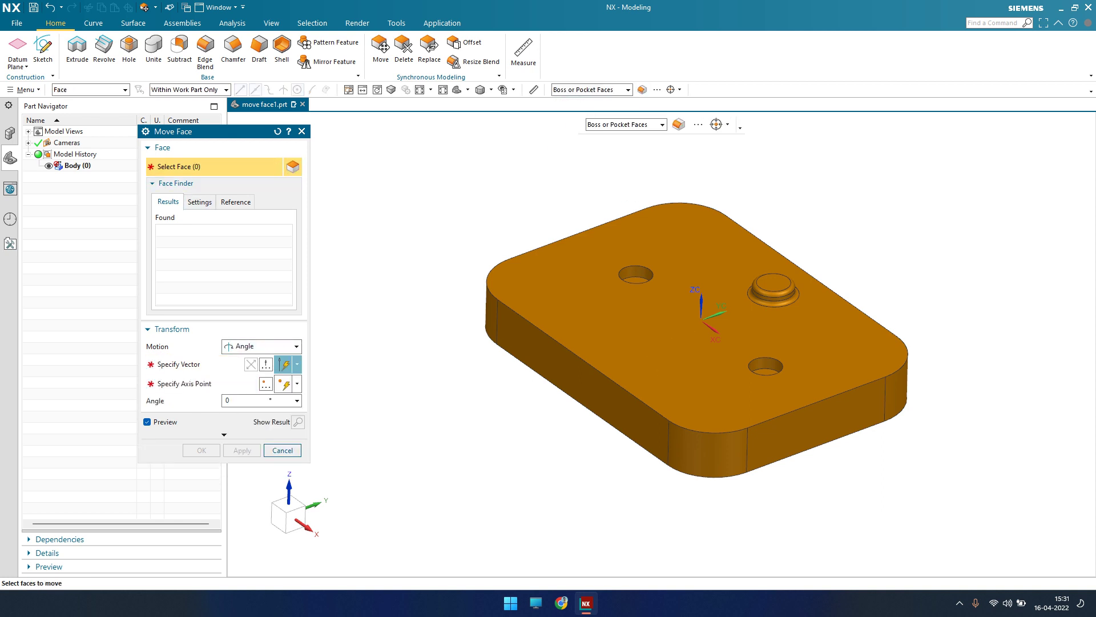
click(777, 293)
scroll(777, 293, down, 3)
scroll(777, 293, up, 5)
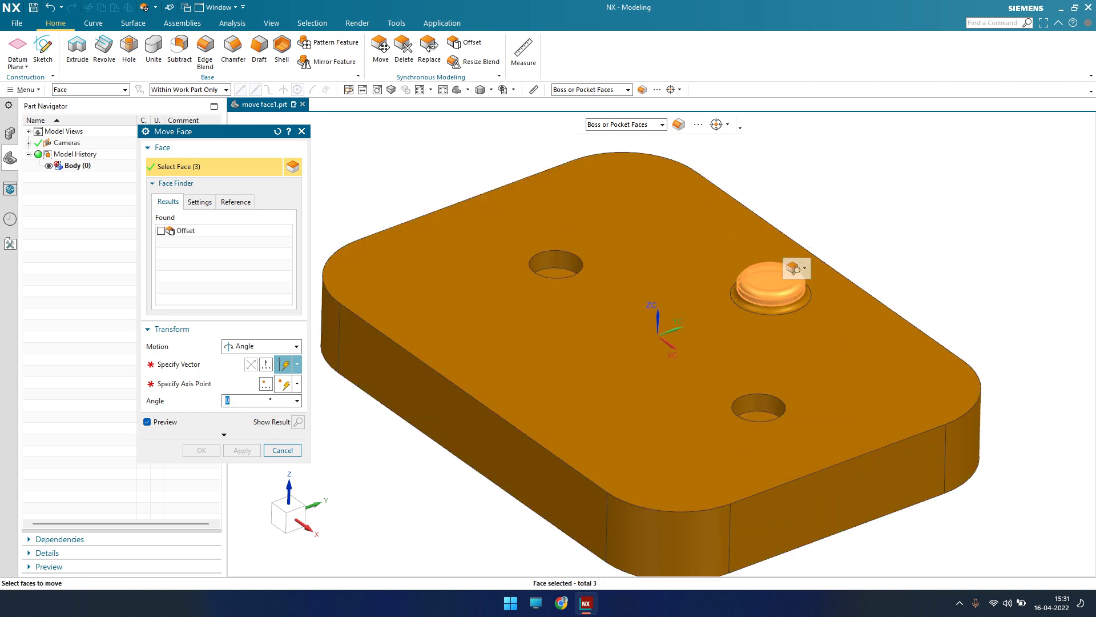
scroll(777, 293, down, 1)
Define the rotation axis along the Z-axis, passing through the midpoint between the two hole centres.
click(194, 364)
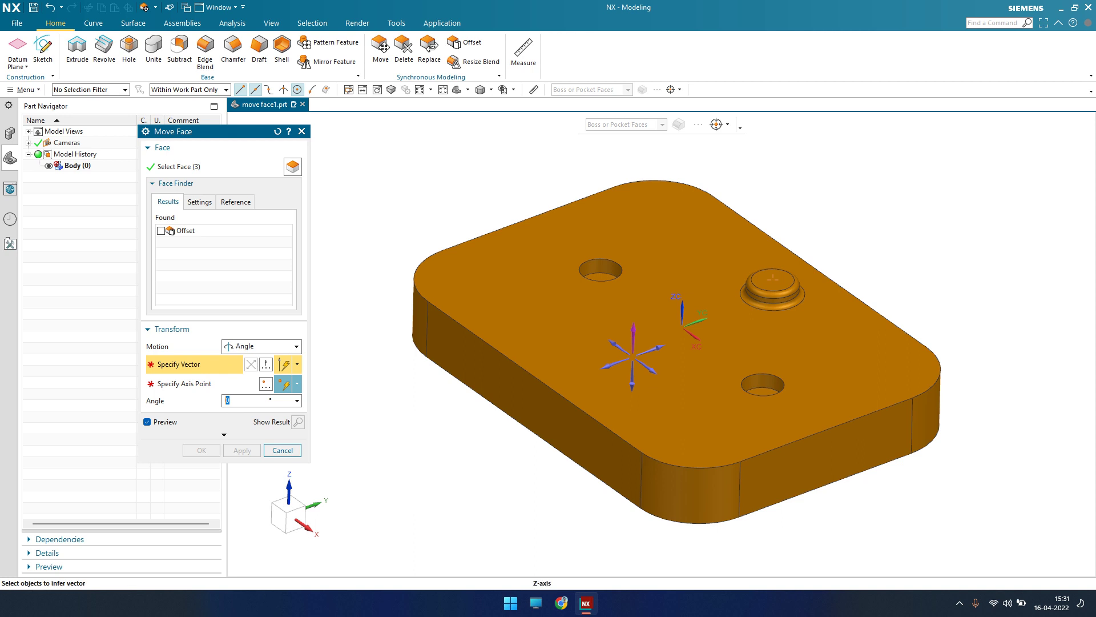
middle_click(633, 355)
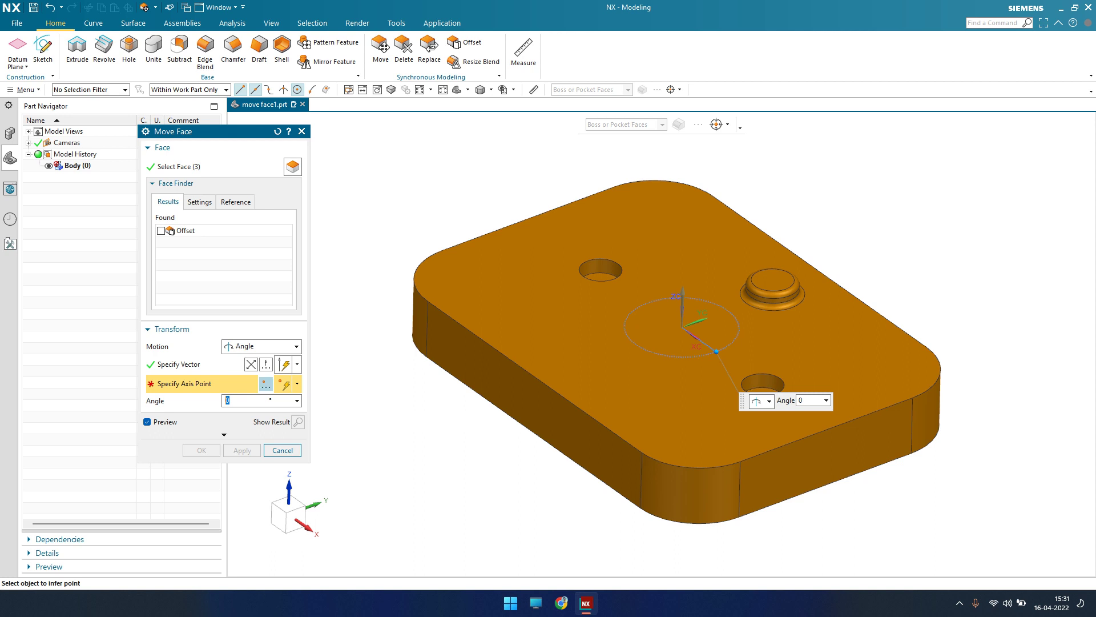
click(266, 383)
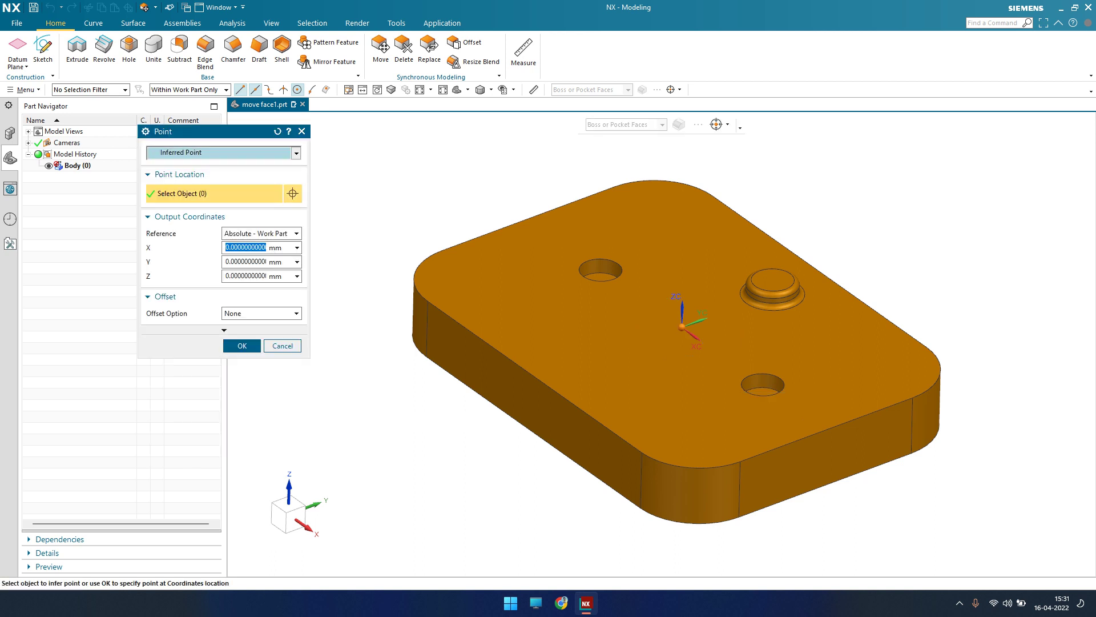
click(188, 153)
click(190, 292)
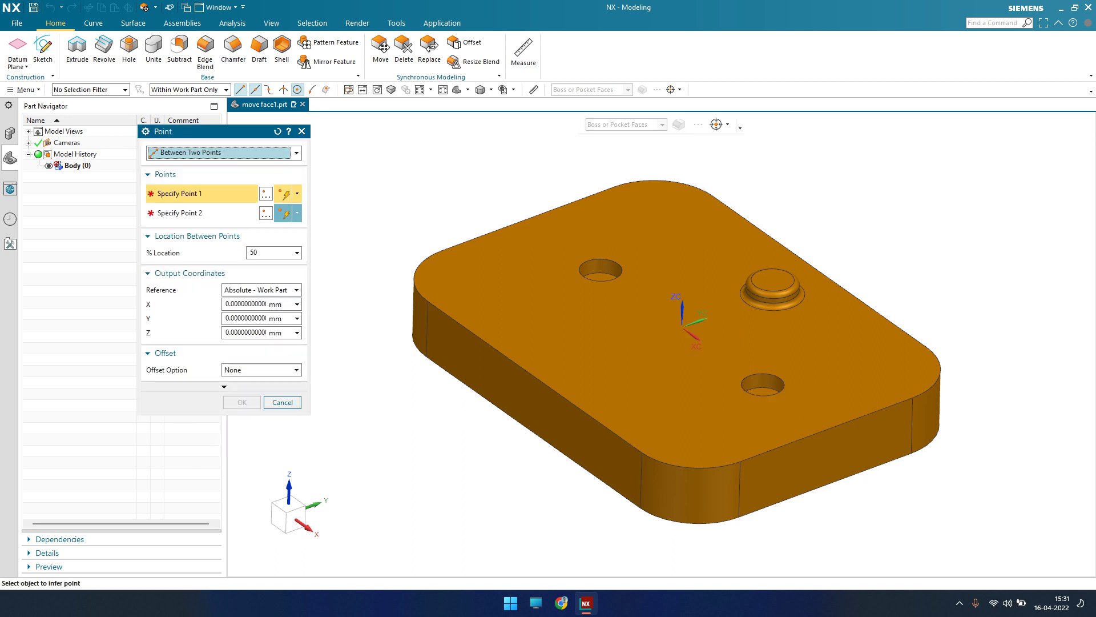
click(594, 278)
click(763, 385)
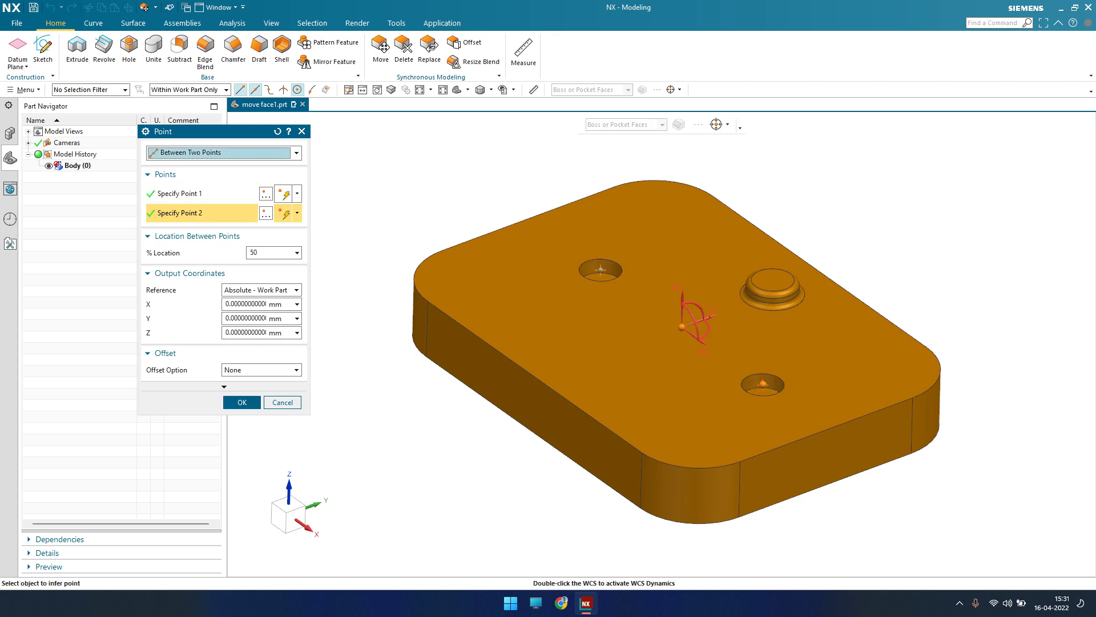
click(242, 402)
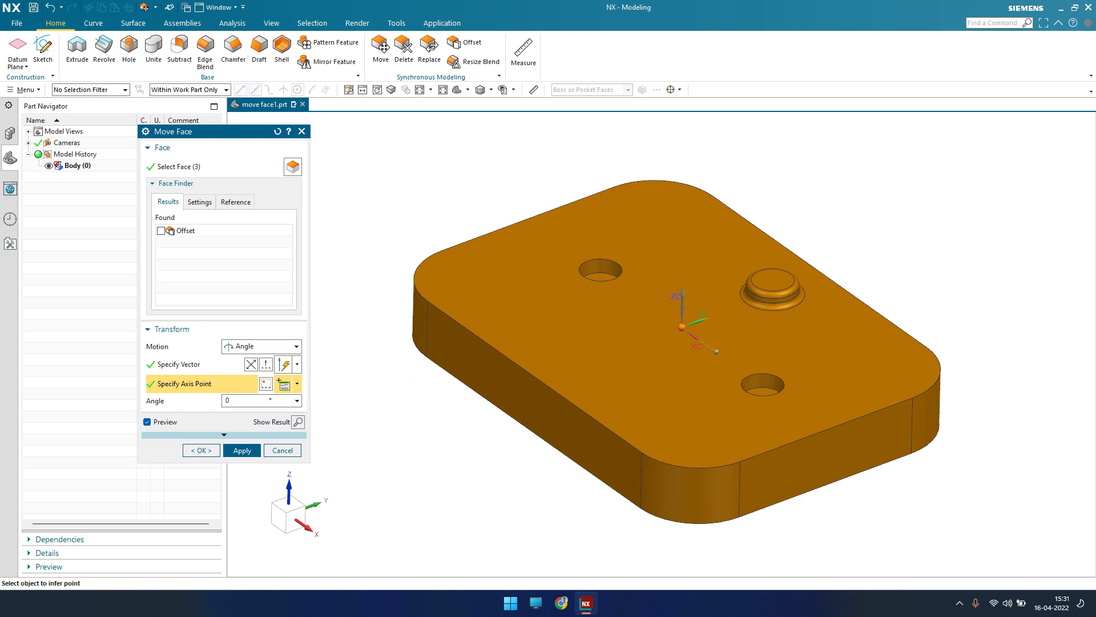
Set the boss's rotation angle to 30° and inspect the preview.
click(716, 351)
text(30)
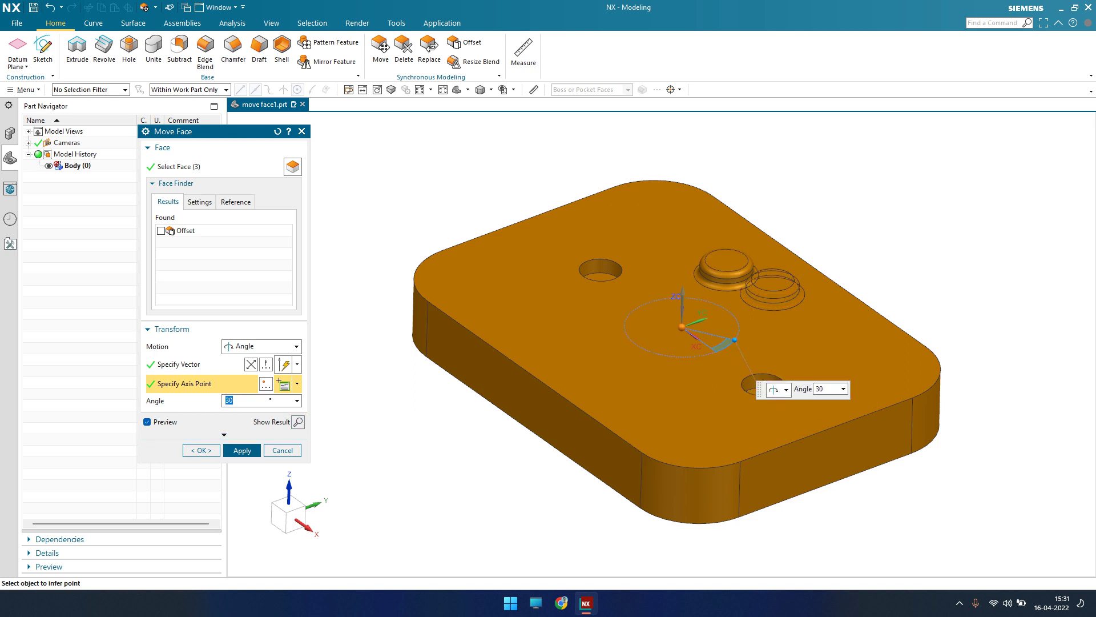
scroll(740, 290, up, 3)
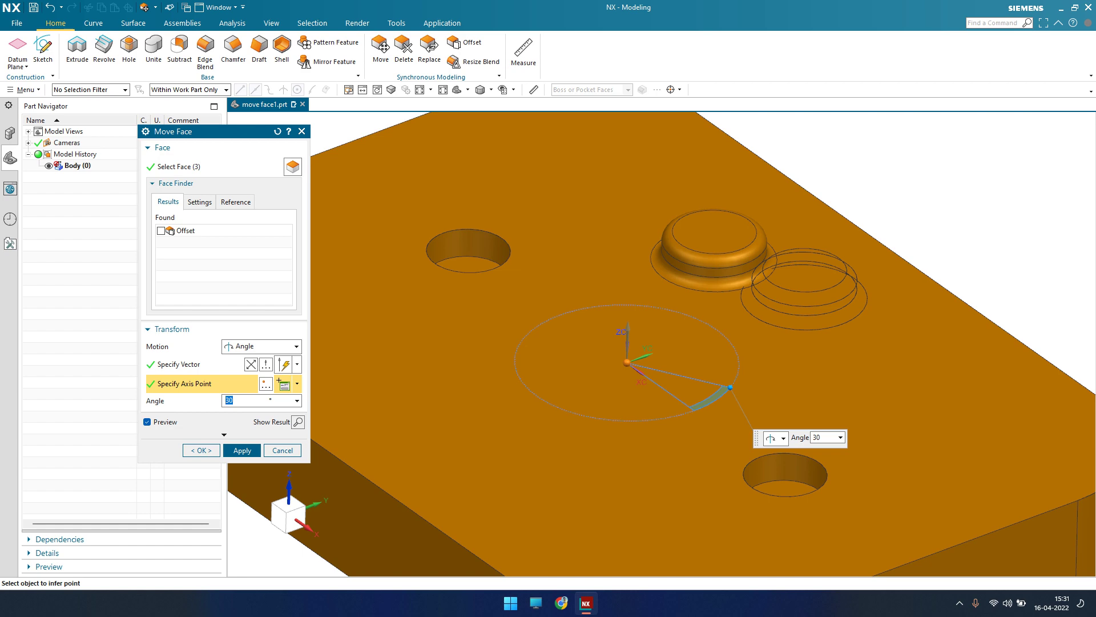
scroll(739, 291, down, 3)
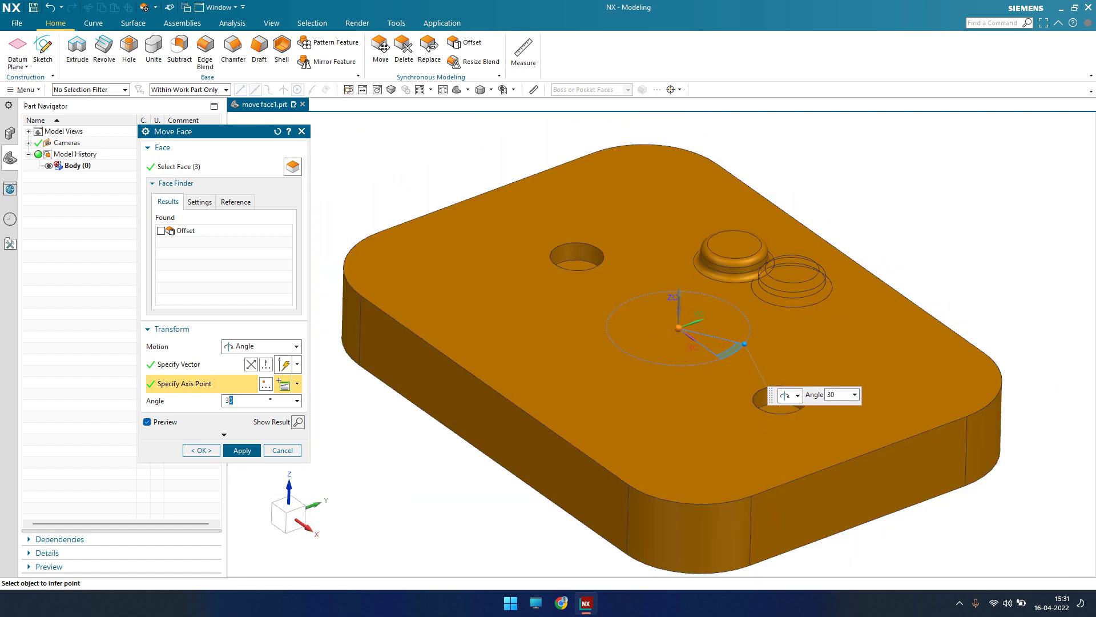
Set the boss's rotation angle to 180°, apply the rotation and close Move Face.
drag(229, 400, 224, 400)
text(180)
key(Return)
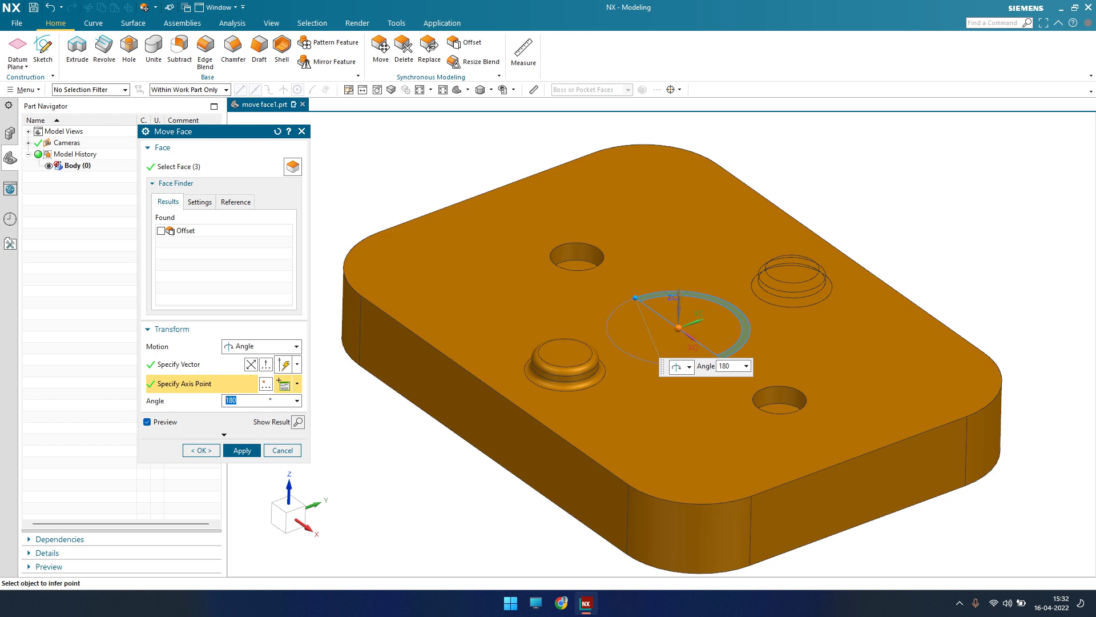
click(242, 450)
click(282, 450)
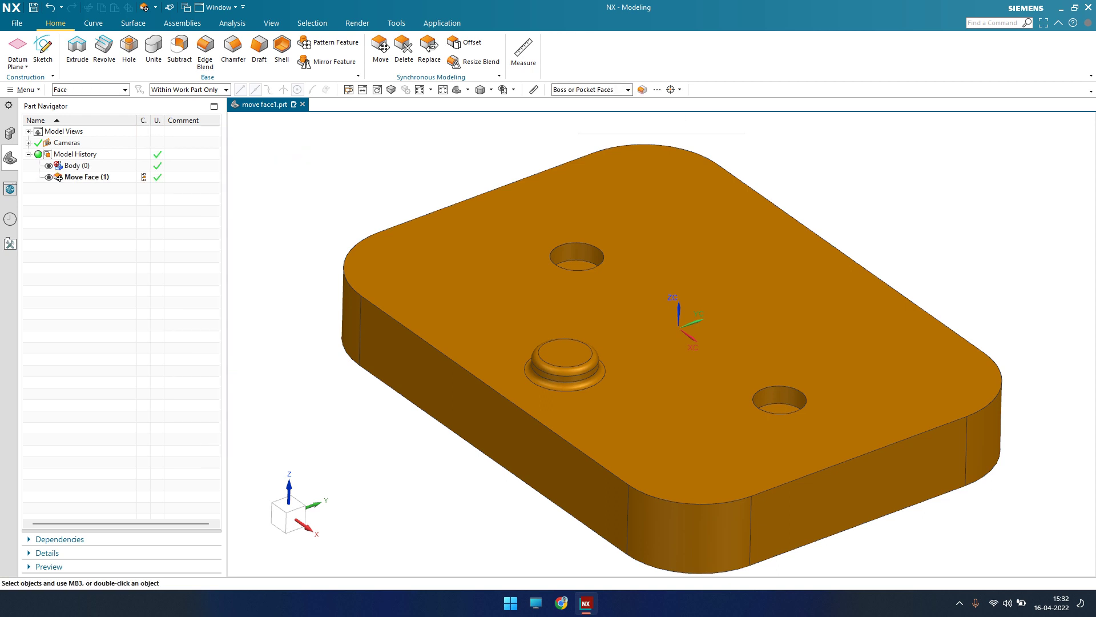
key(ctrl+f)
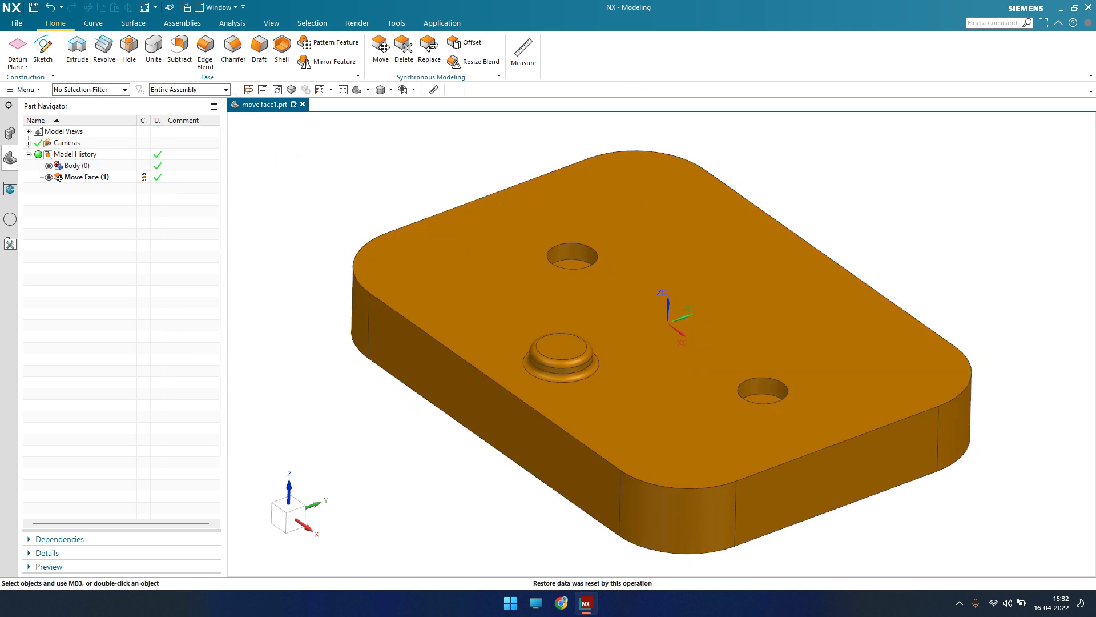
Start Move Face with the Distance-Angle motion and select the boss using the Boss or Pocket Faces rule.
click(381, 47)
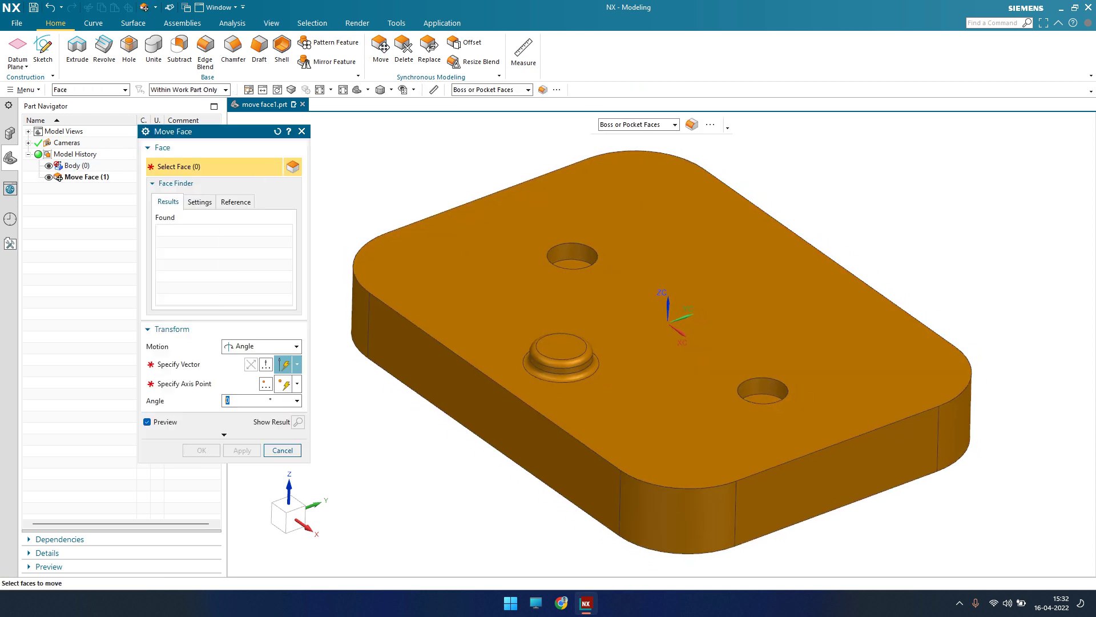
click(261, 346)
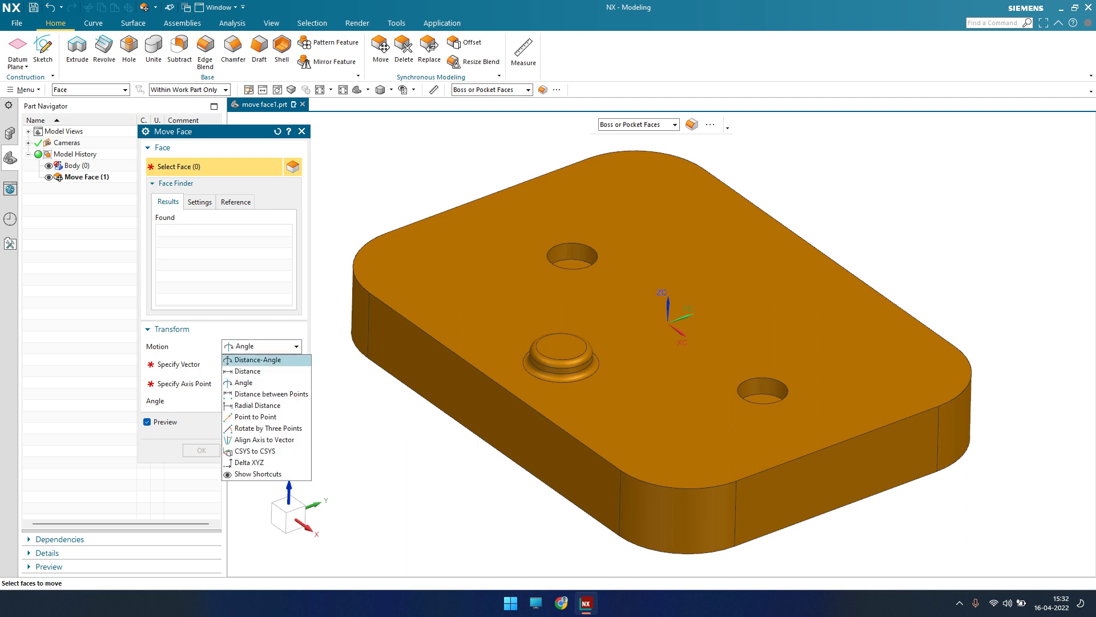
click(257, 360)
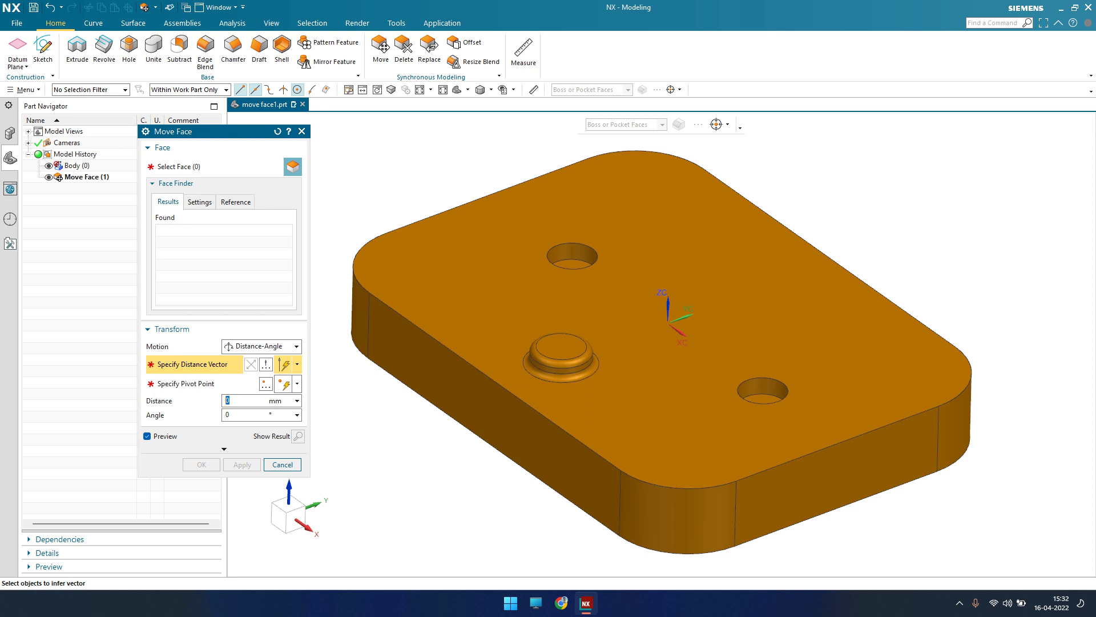
click(214, 166)
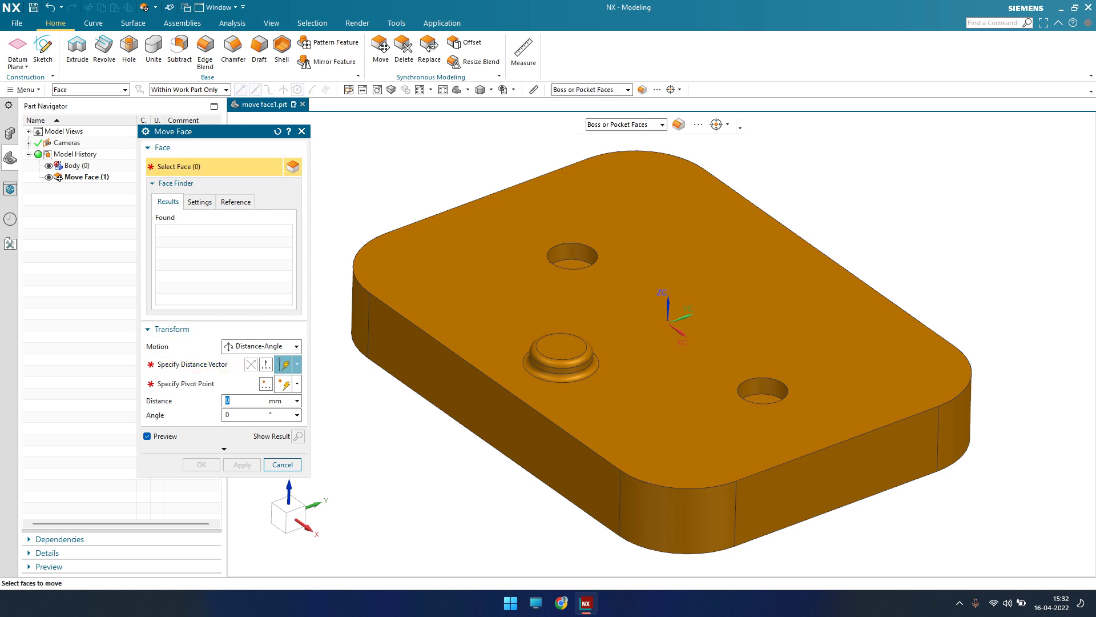
click(562, 348)
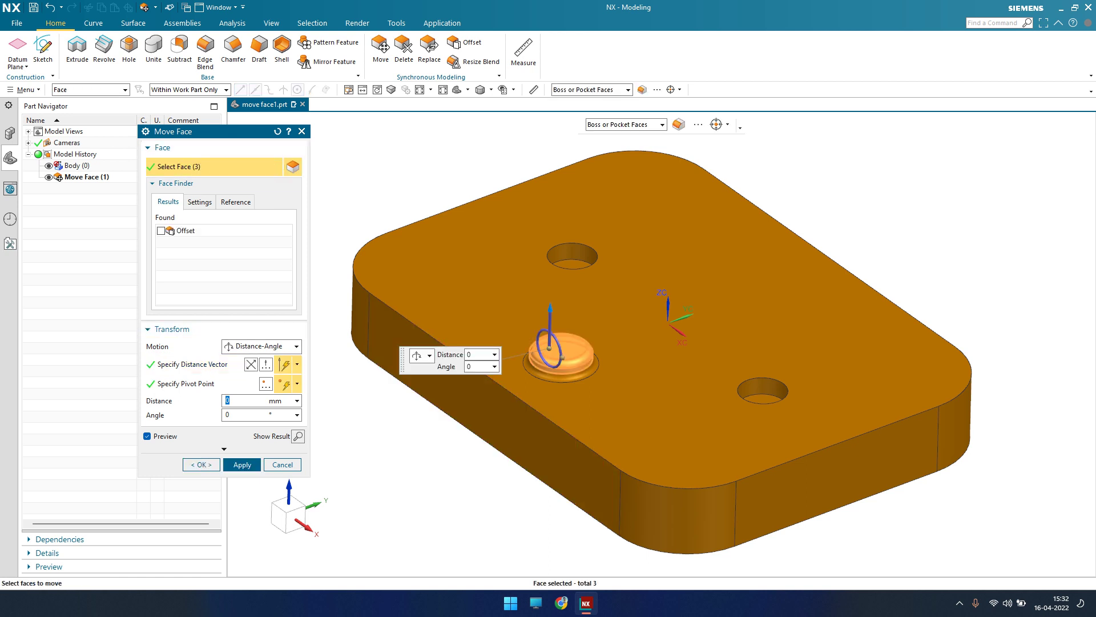
Set the distance vector along the positive Y-axis and move the boss 60 mm.
click(194, 363)
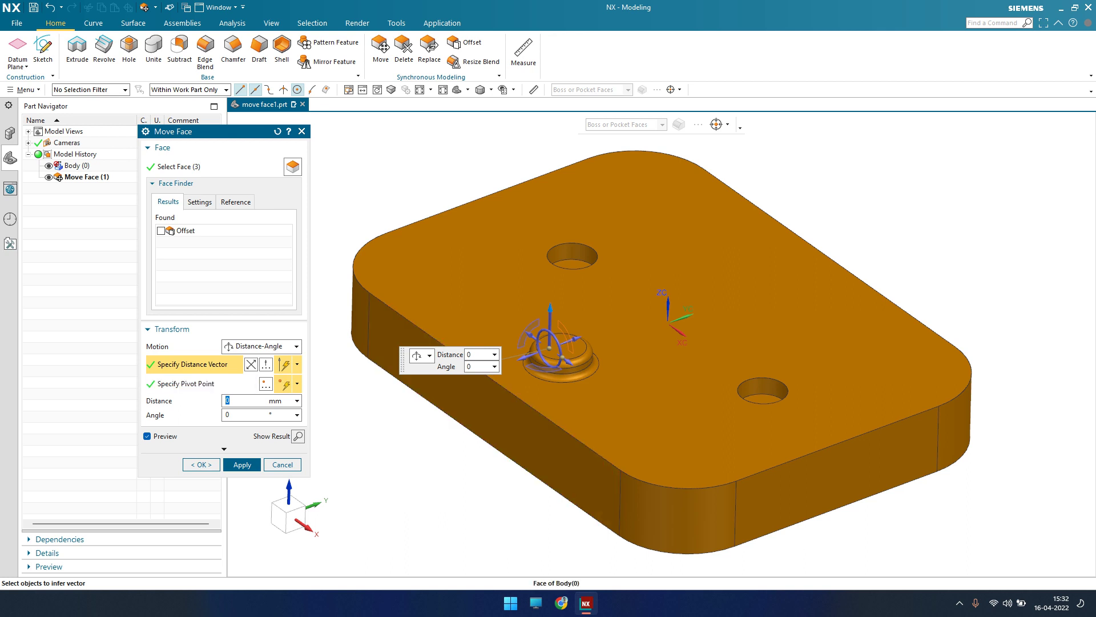
click(457, 394)
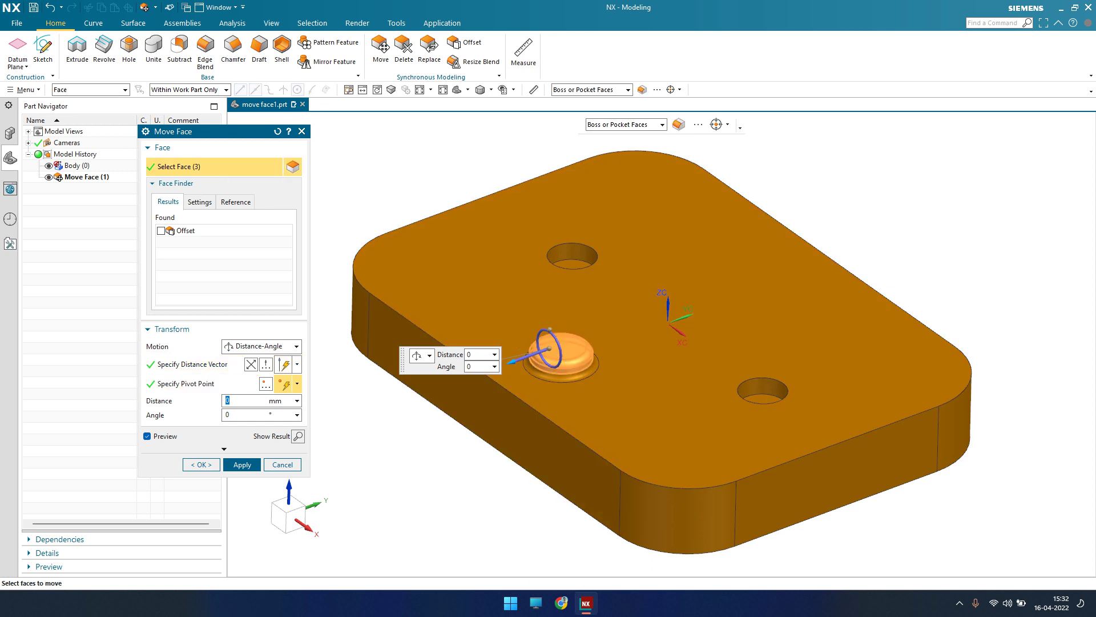
click(250, 363)
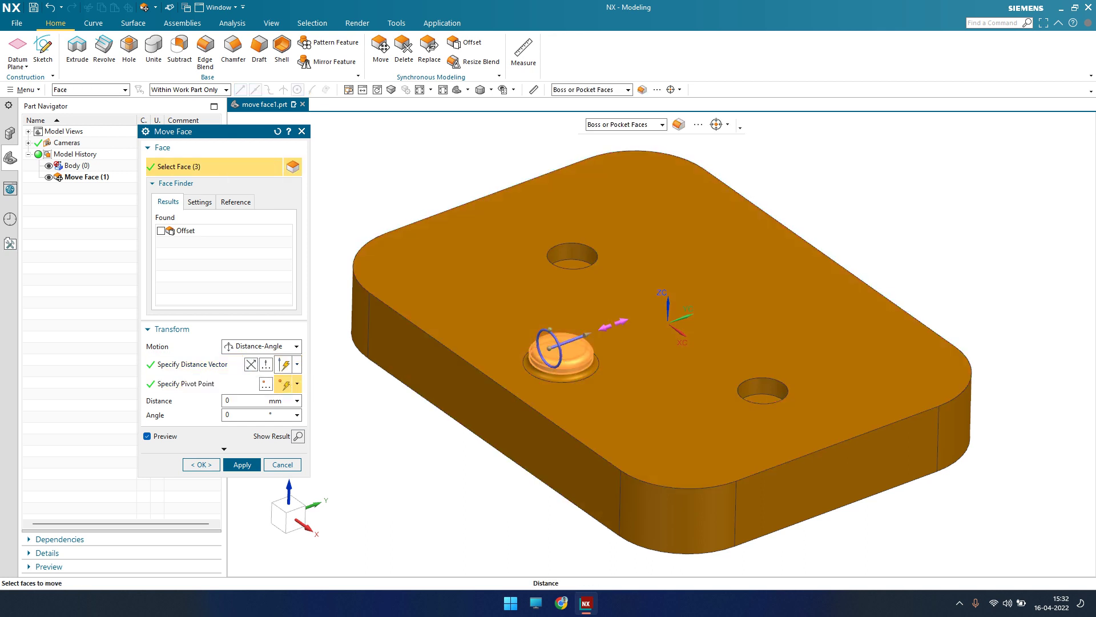
drag(587, 334, 652, 312)
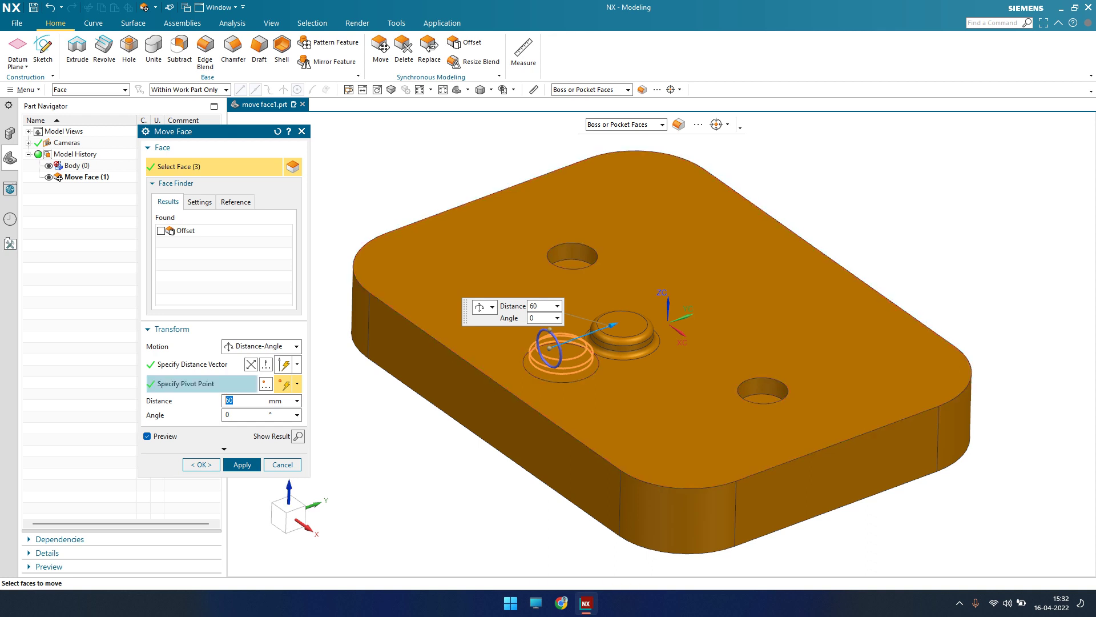
Orient the rotation handle at the boss's pivot point so that the boss rotates about the Z-axis.
click(189, 383)
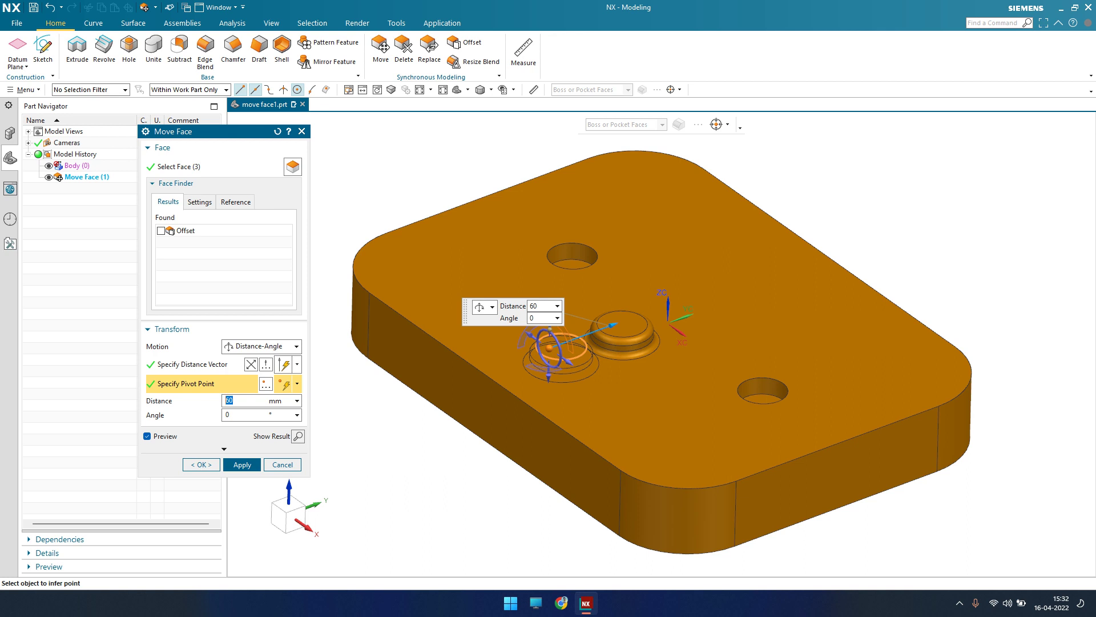
scroll(652, 446, up, 1)
scroll(652, 446, down, 2)
scroll(466, 395, up, 3)
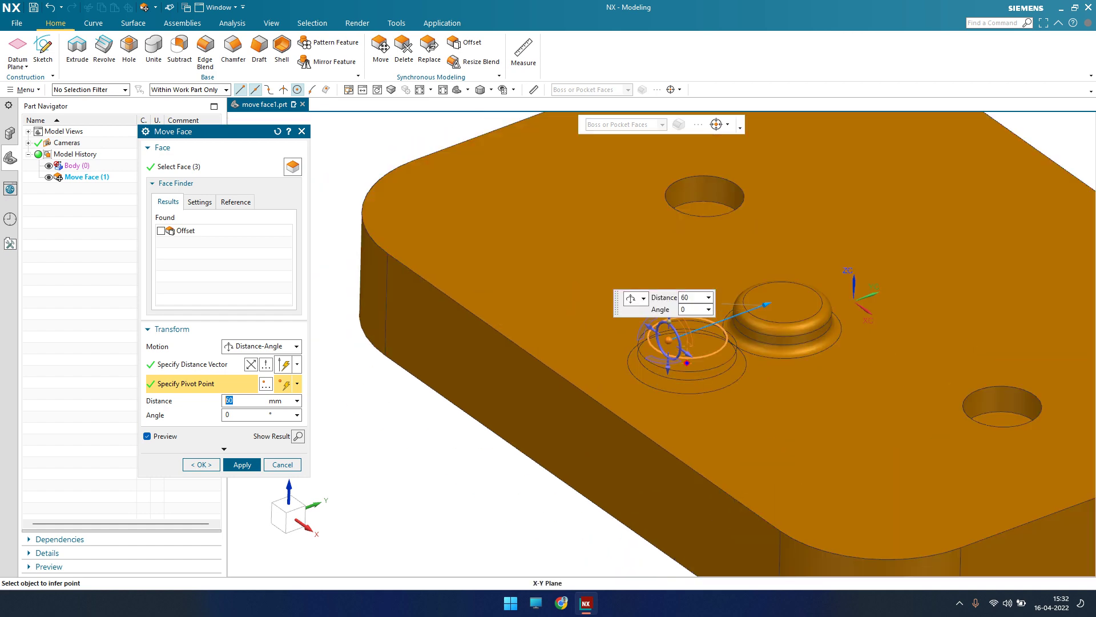
scroll(649, 445, down, 2)
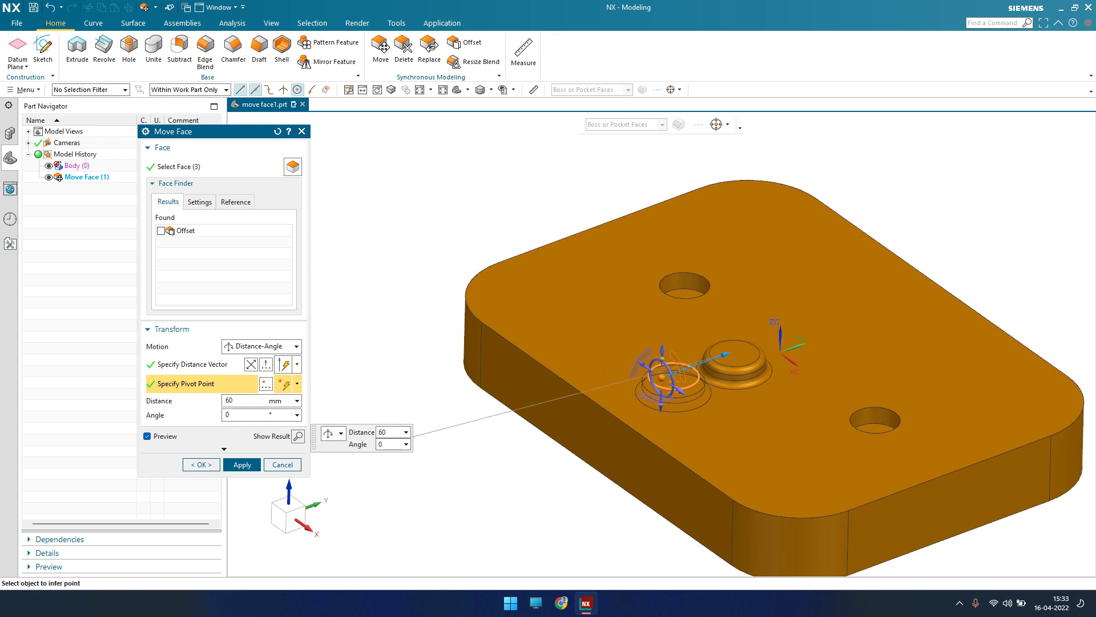
scroll(579, 391, up, 2)
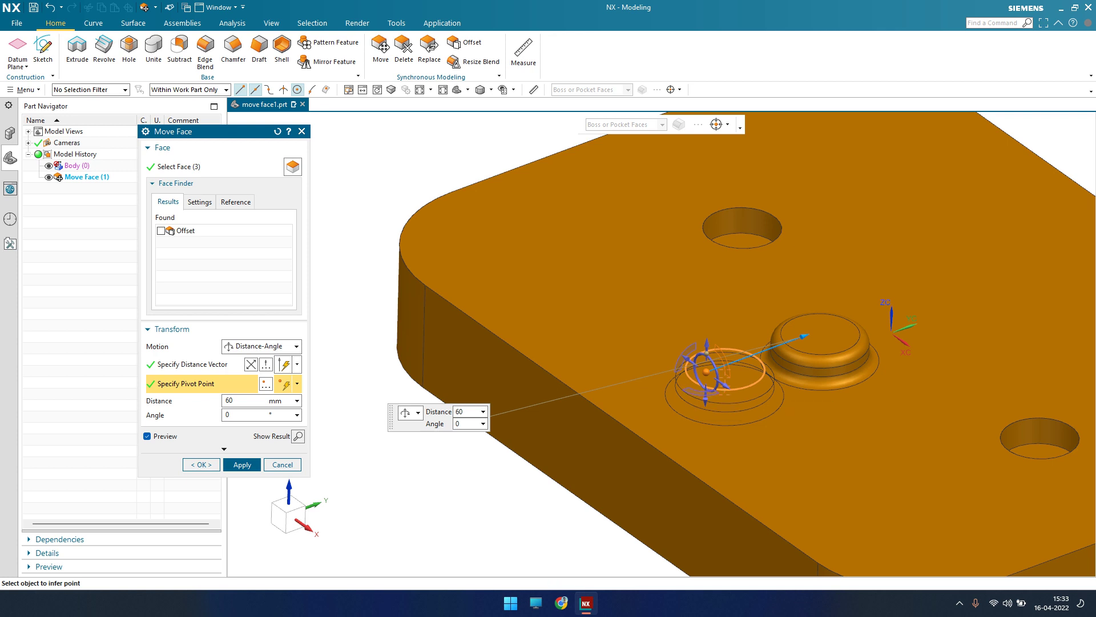
click(702, 392)
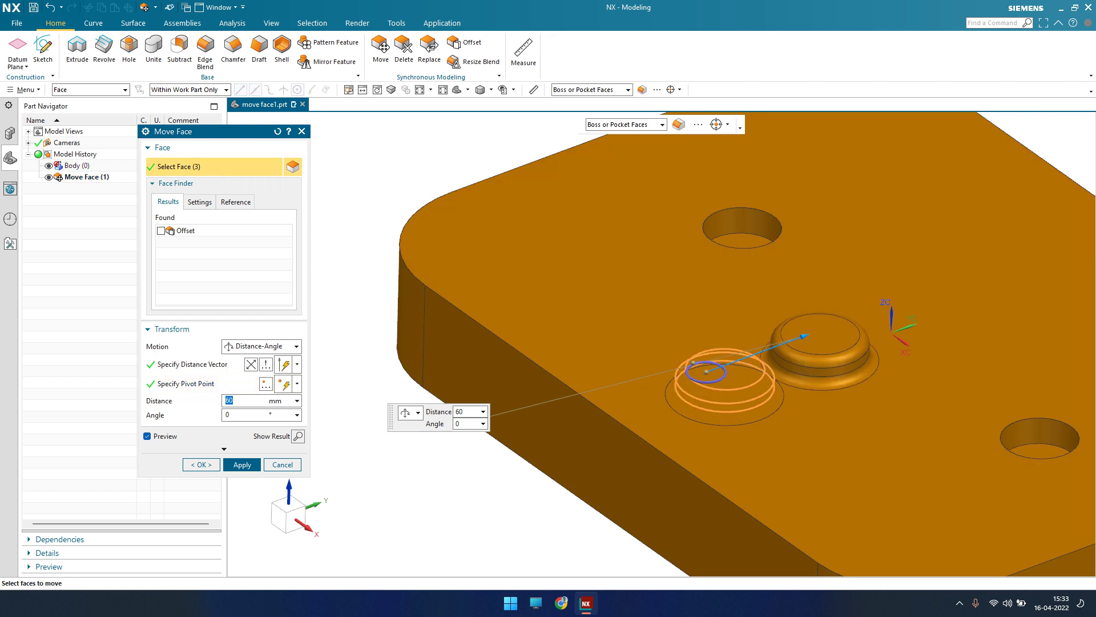
scroll(632, 381, down, 3)
Define the pivot point as the midpoint between the two hole centres, at 50% location.
click(201, 383)
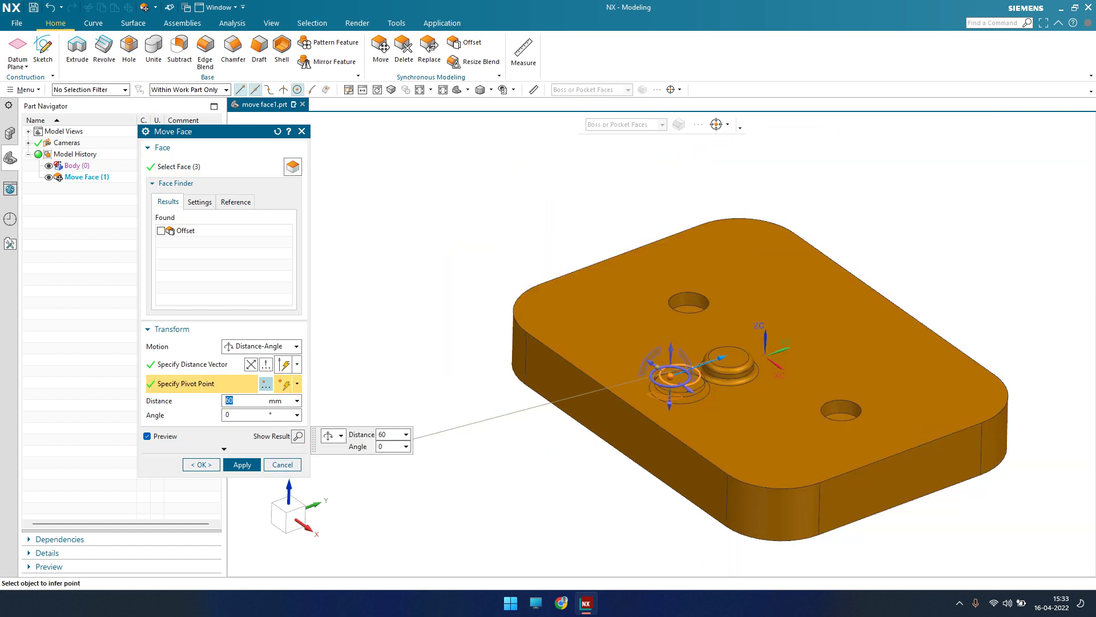
click(266, 384)
click(224, 152)
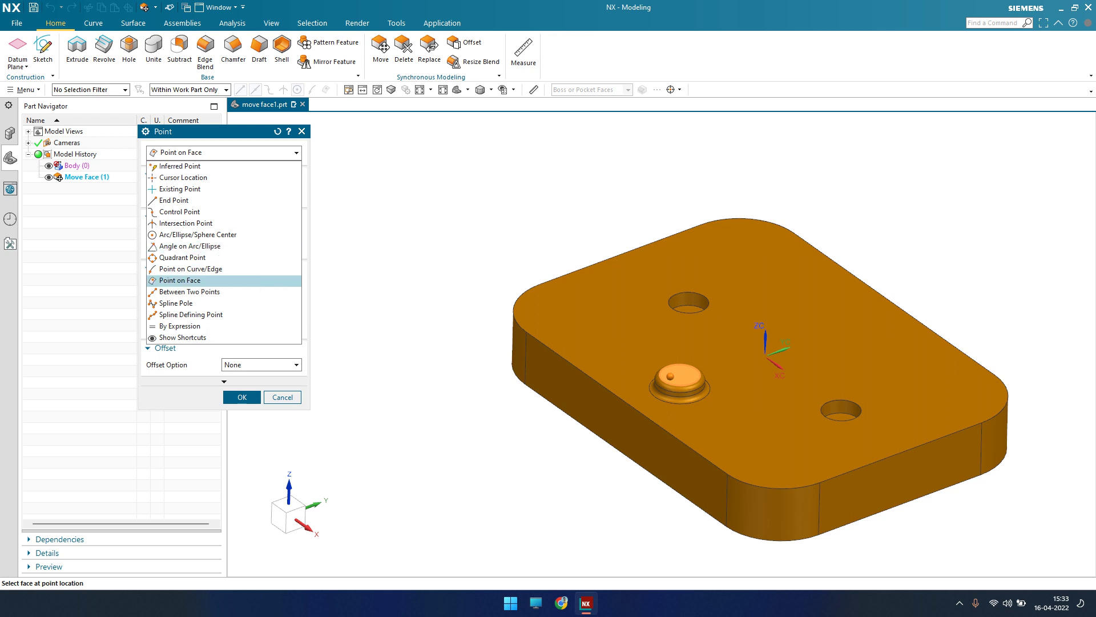
click(191, 280)
click(831, 404)
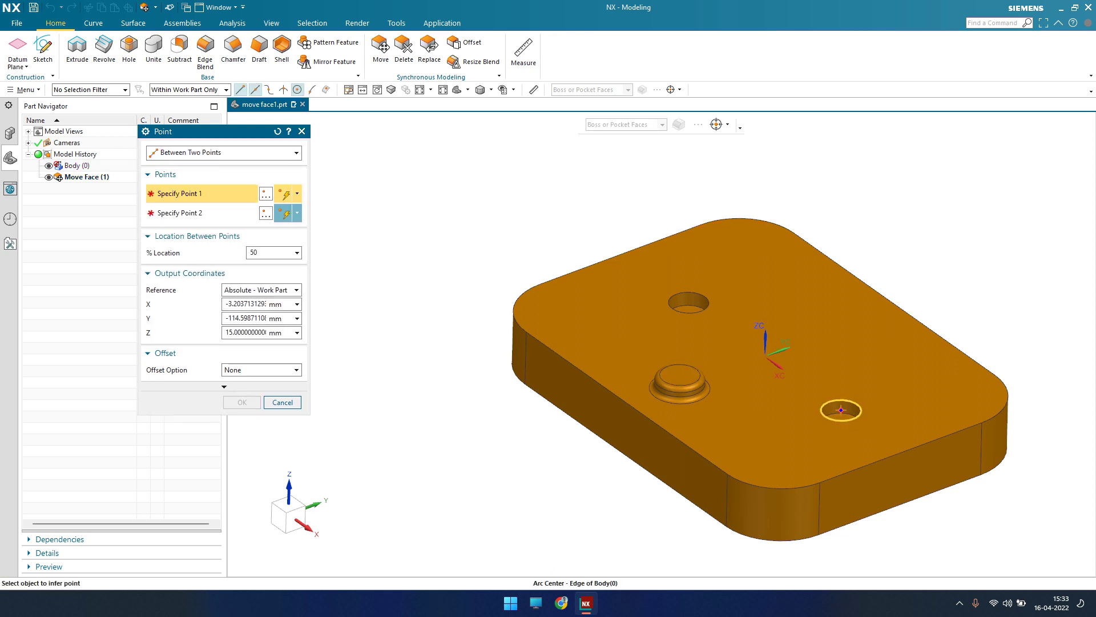
click(689, 302)
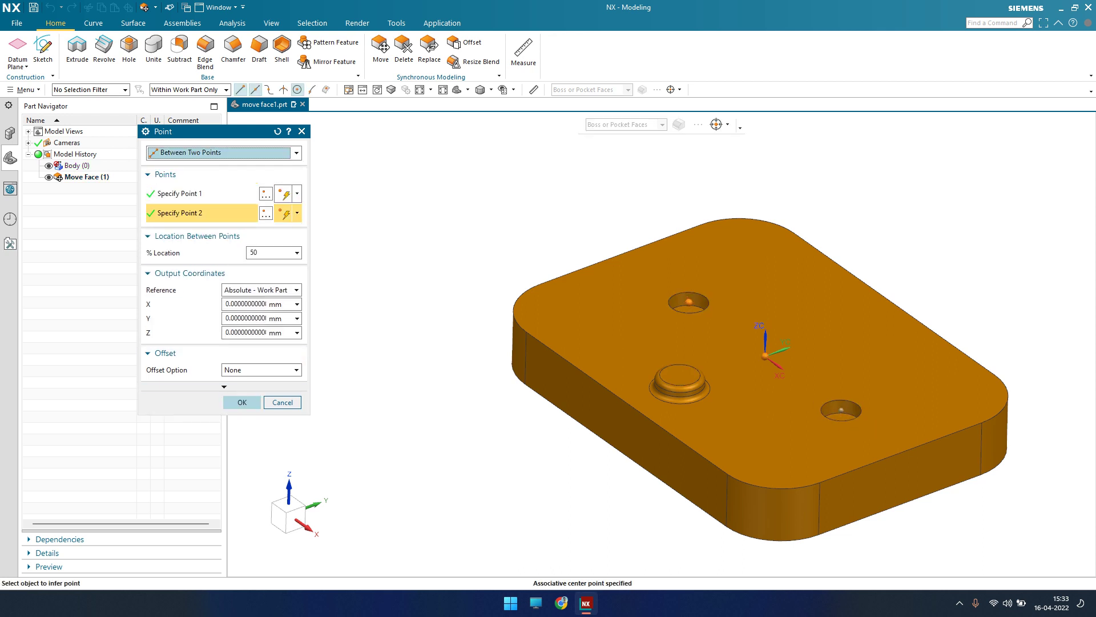
click(243, 402)
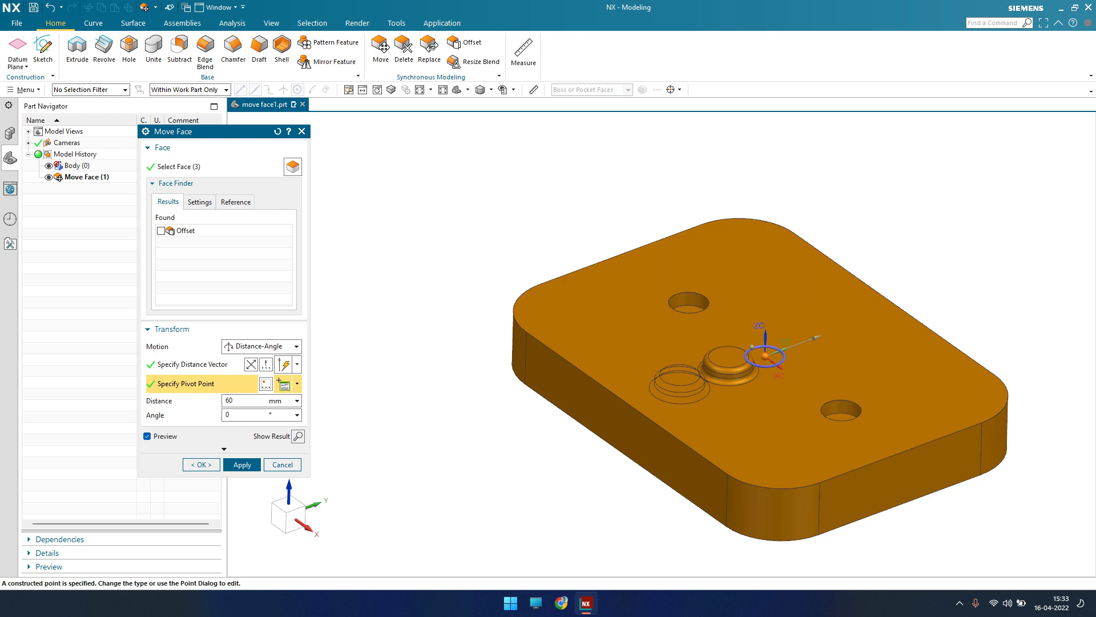
Set the boss's rotation angle to 50°, inspect the preview and accept the Distance-Angle move.
scroll(755, 344, up, 3)
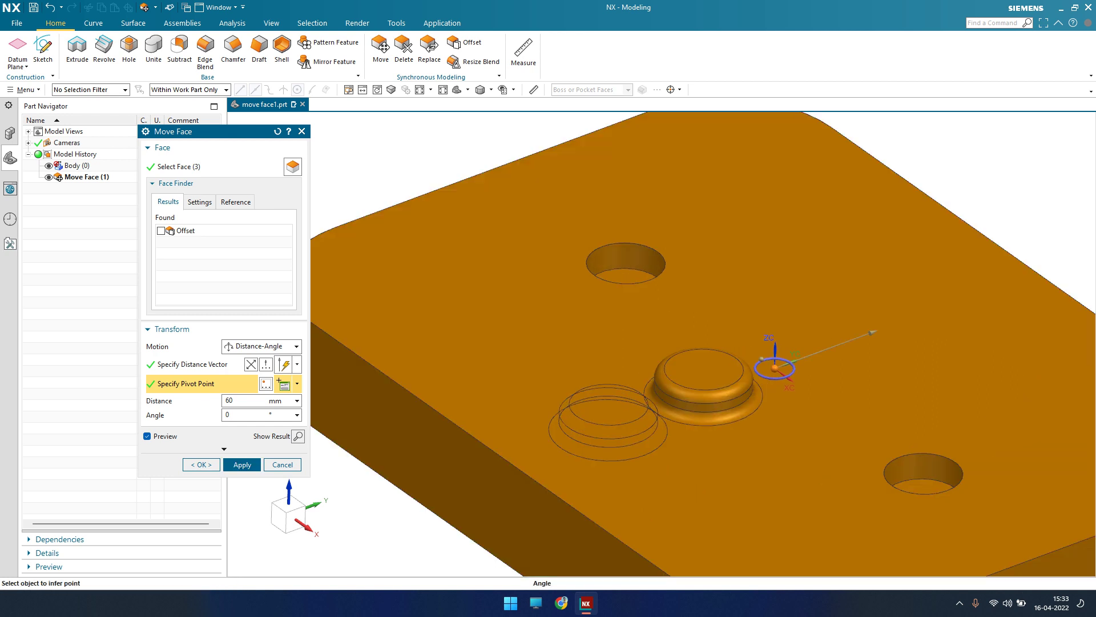
scroll(777, 368, down, 2)
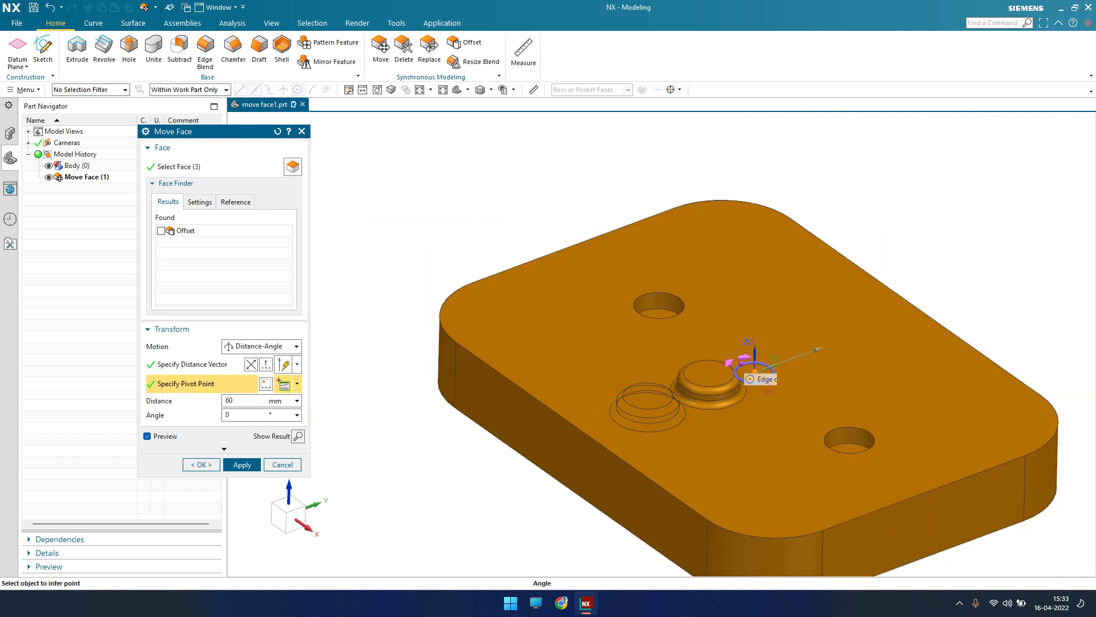
click(750, 378)
text(5)
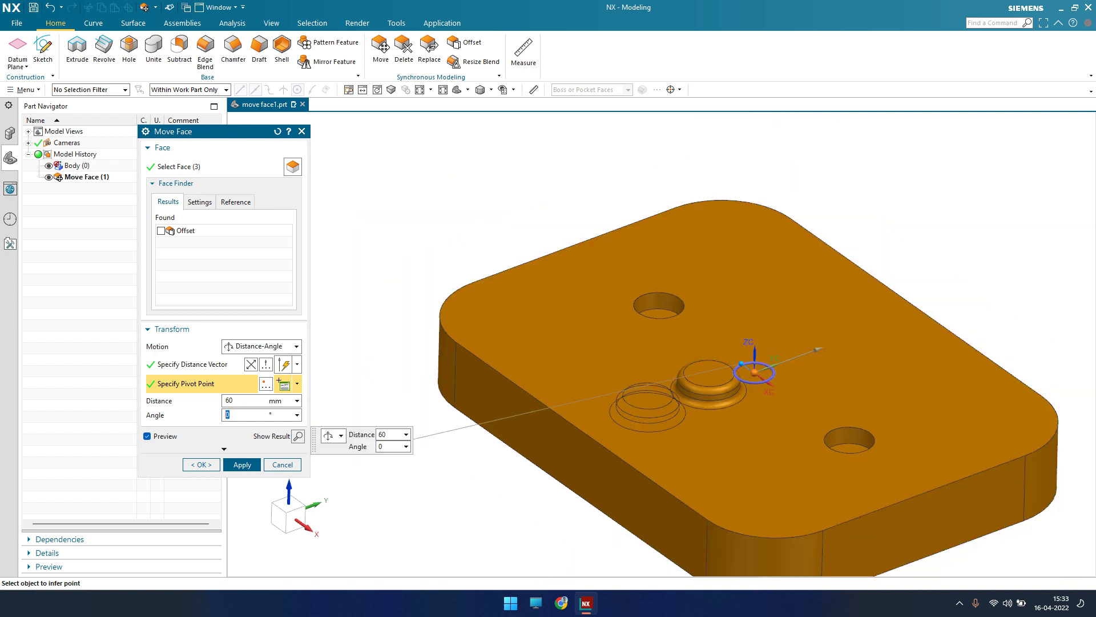
text(0)
key(Return)
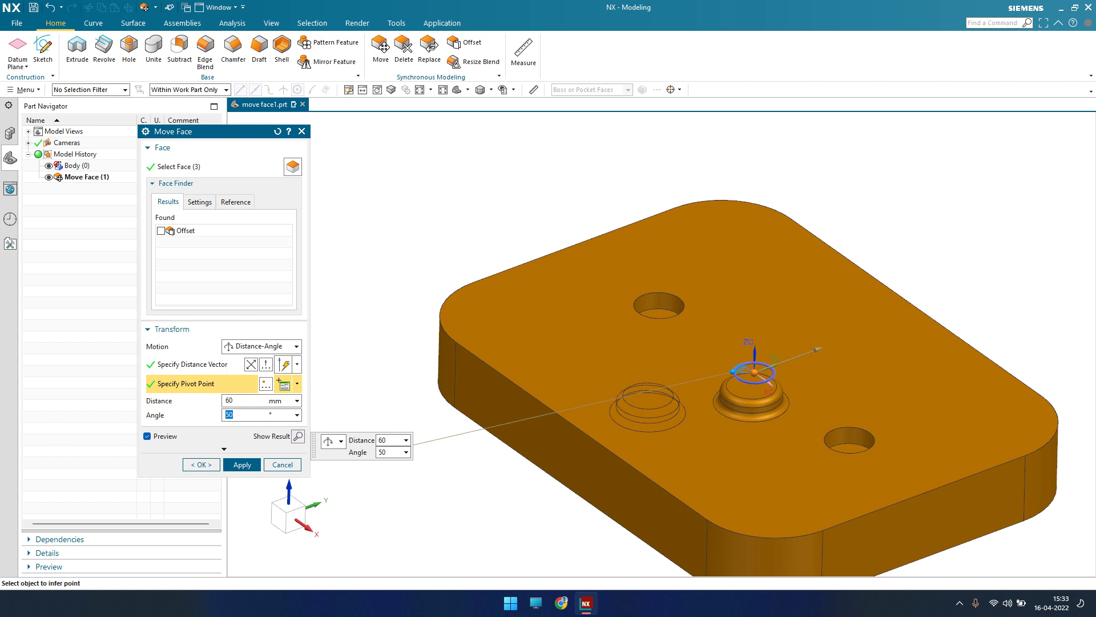
scroll(743, 378, up, 3)
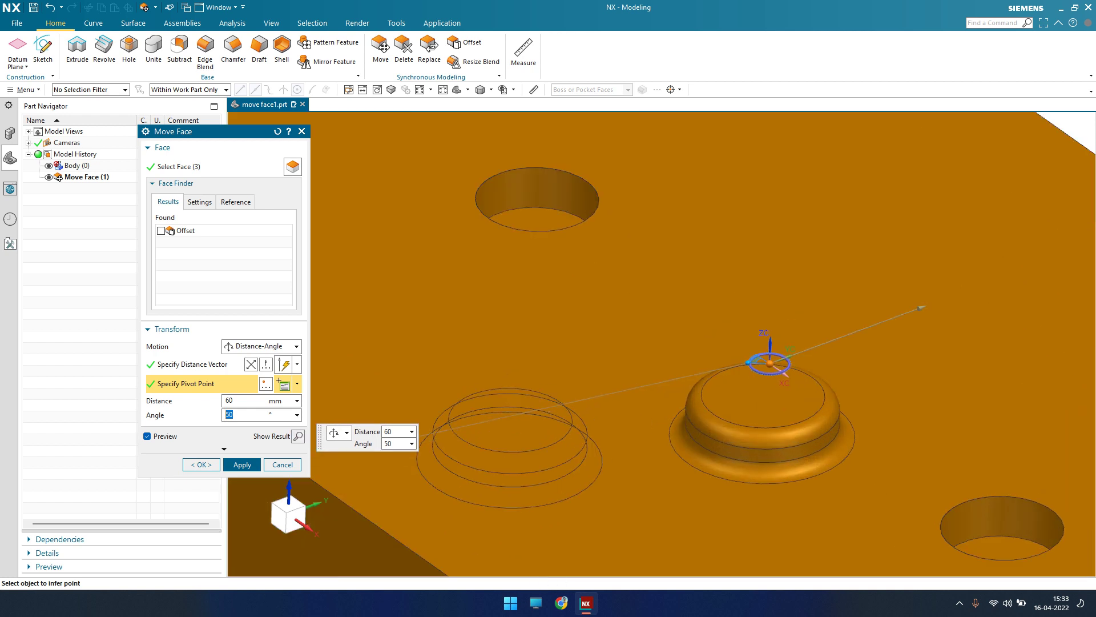
scroll(746, 394, down, 2)
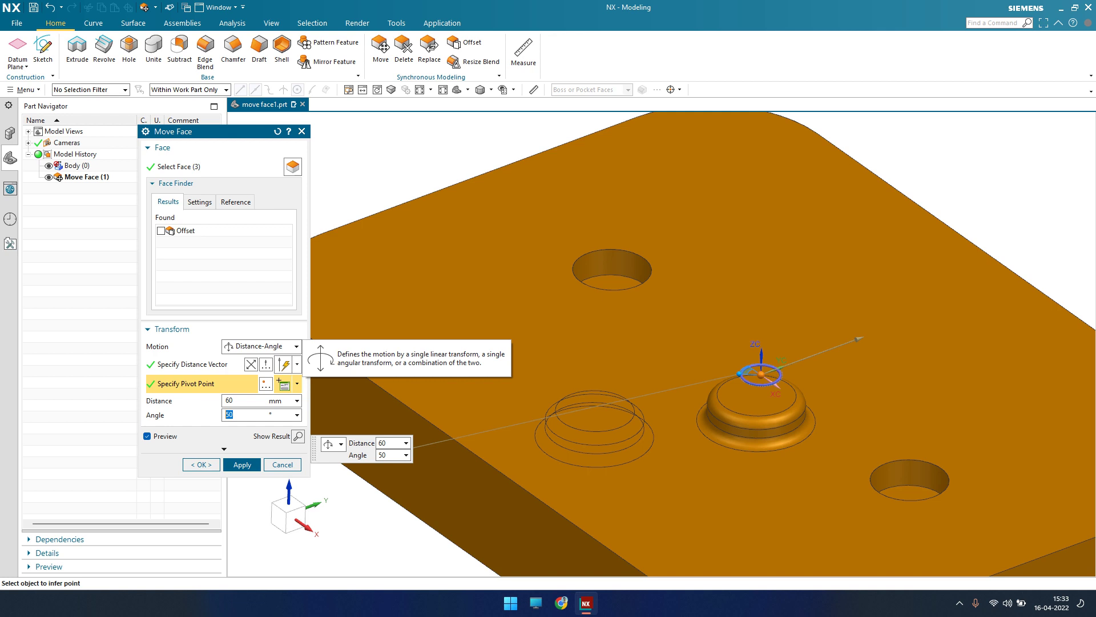
scroll(709, 330, down, 2)
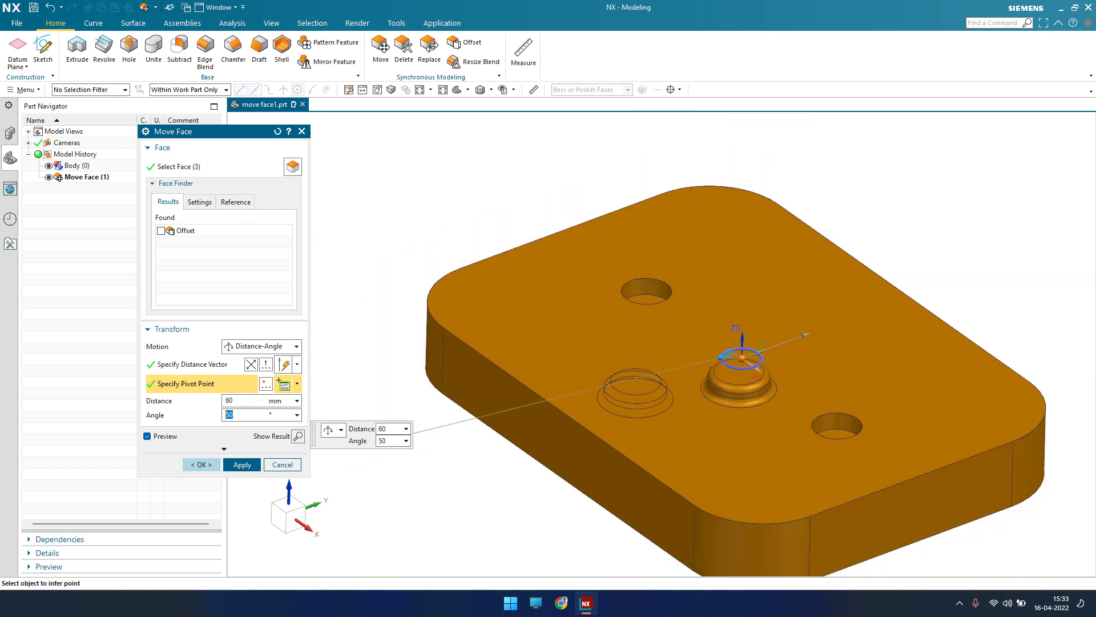
click(201, 464)
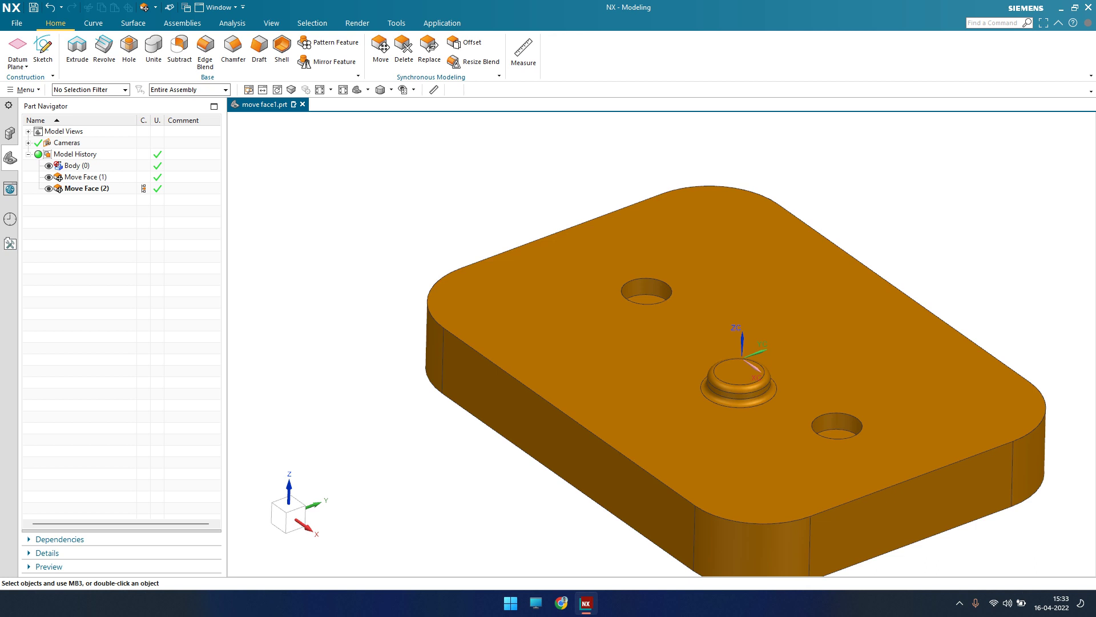
Undo both Move Face operations on the boss.
key(ctrl+z)
key(ctrl+z)
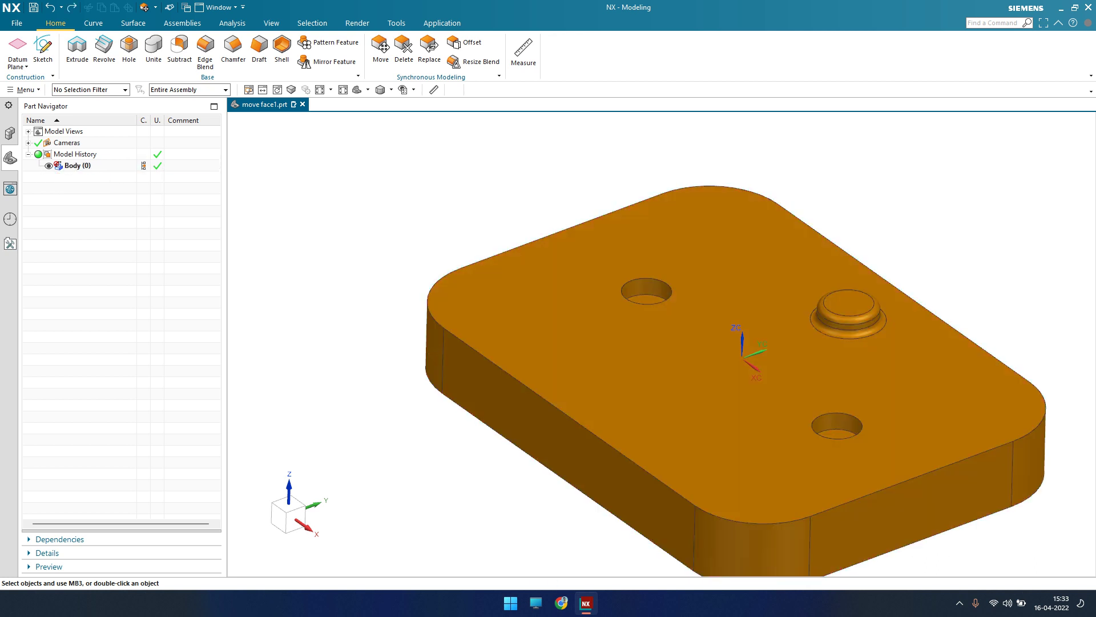
Start Move Face with the Point to Point motion and select the boss using the Boss or Pocket Faces rule.
click(381, 48)
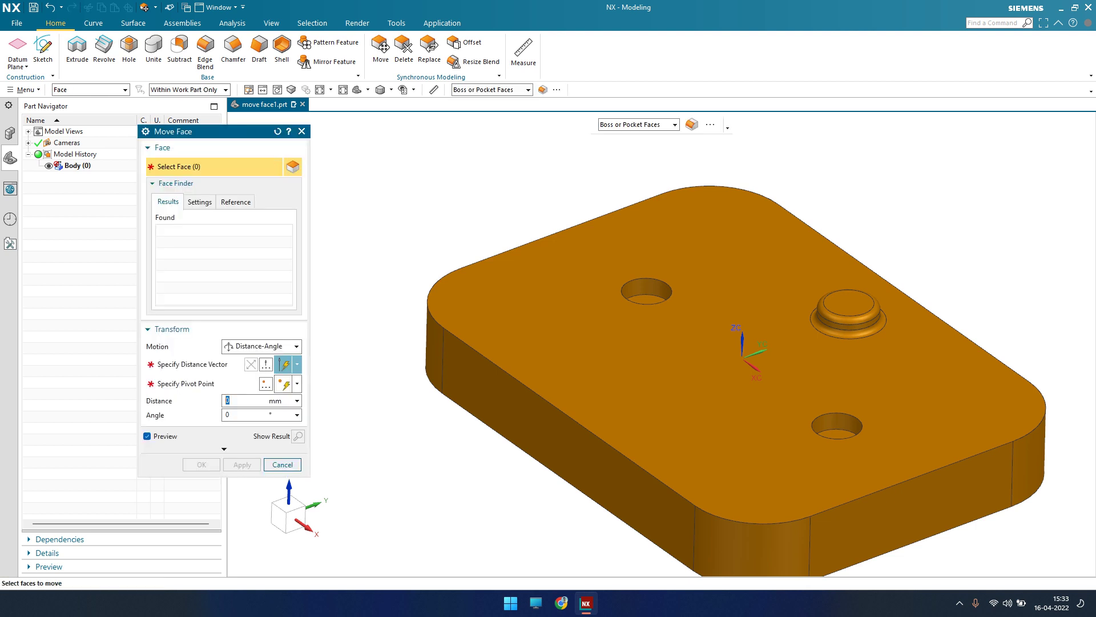
click(297, 346)
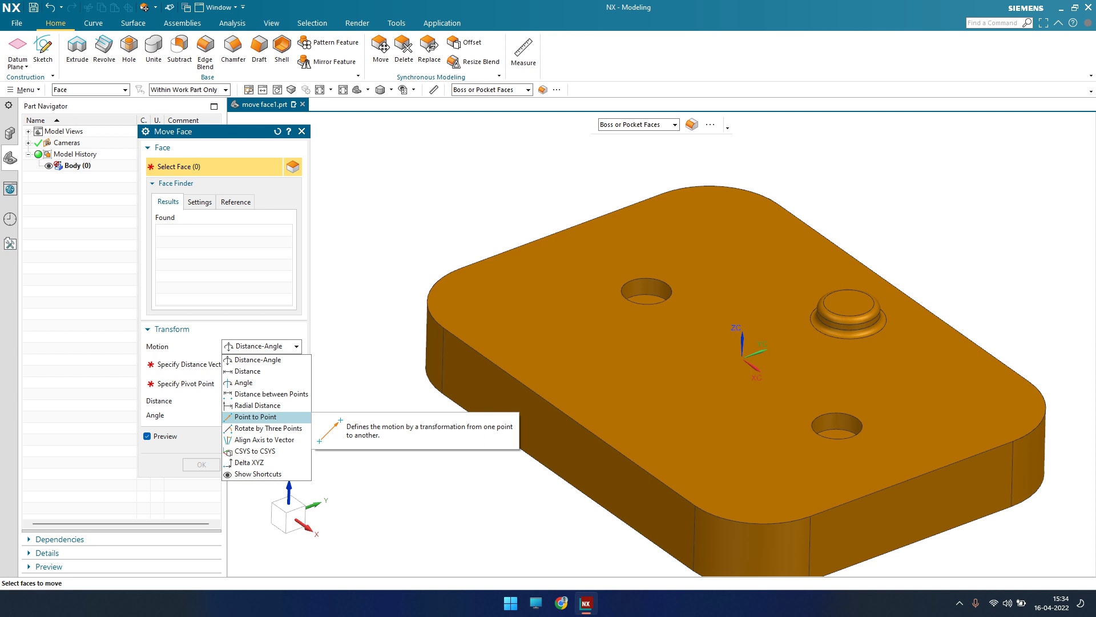
click(255, 416)
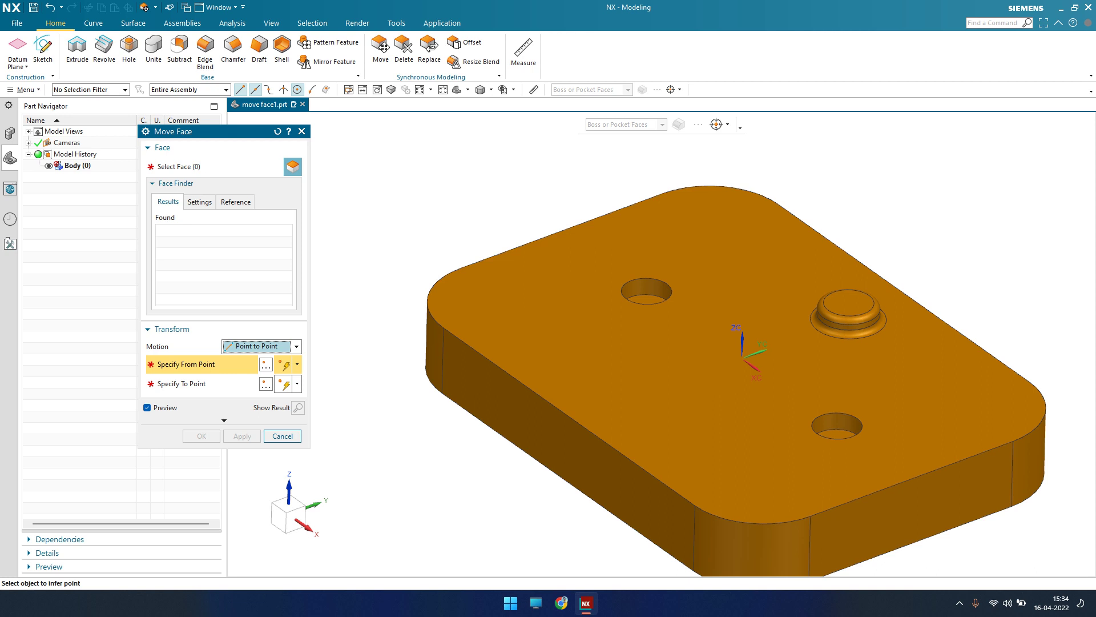
click(214, 166)
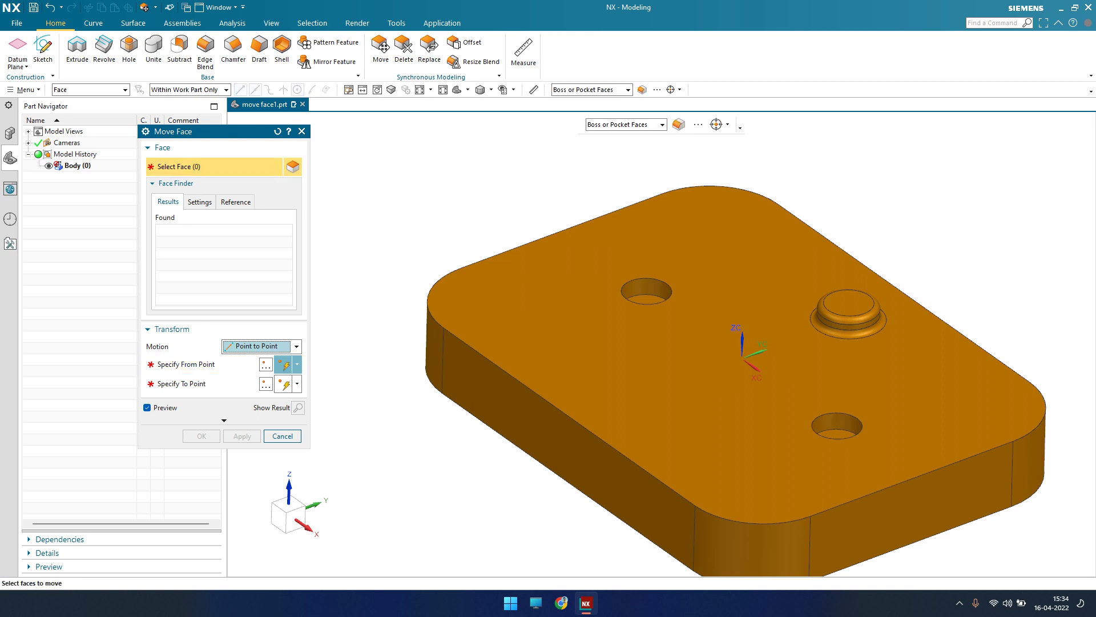
click(846, 304)
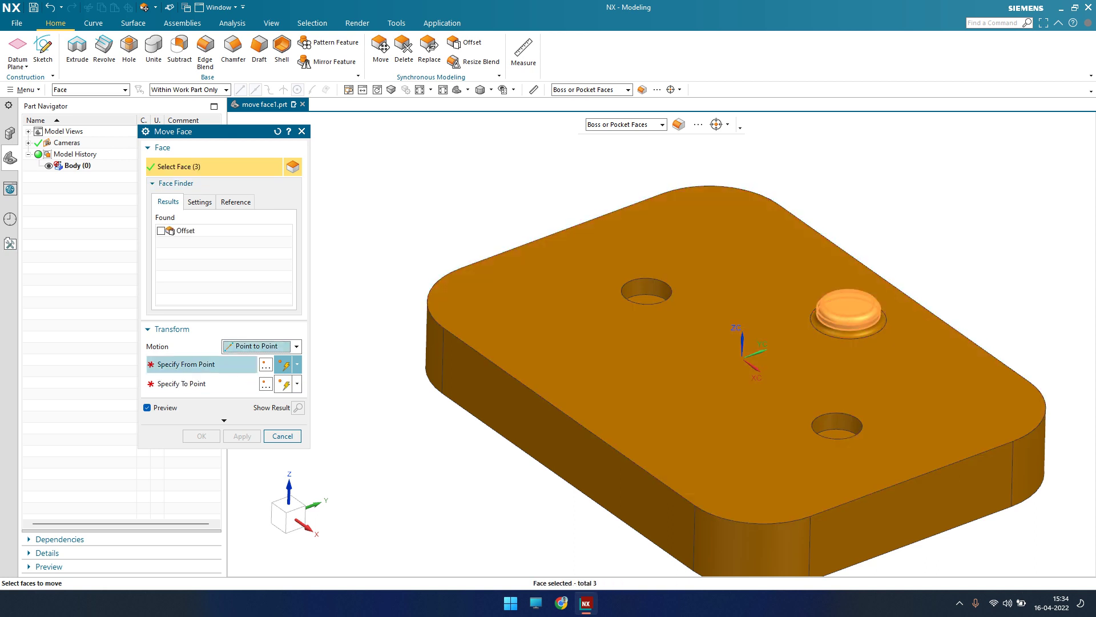
Preview moving the boss Point to Point from its base centre to the centre of the nearby front hole, and cancel.
click(202, 364)
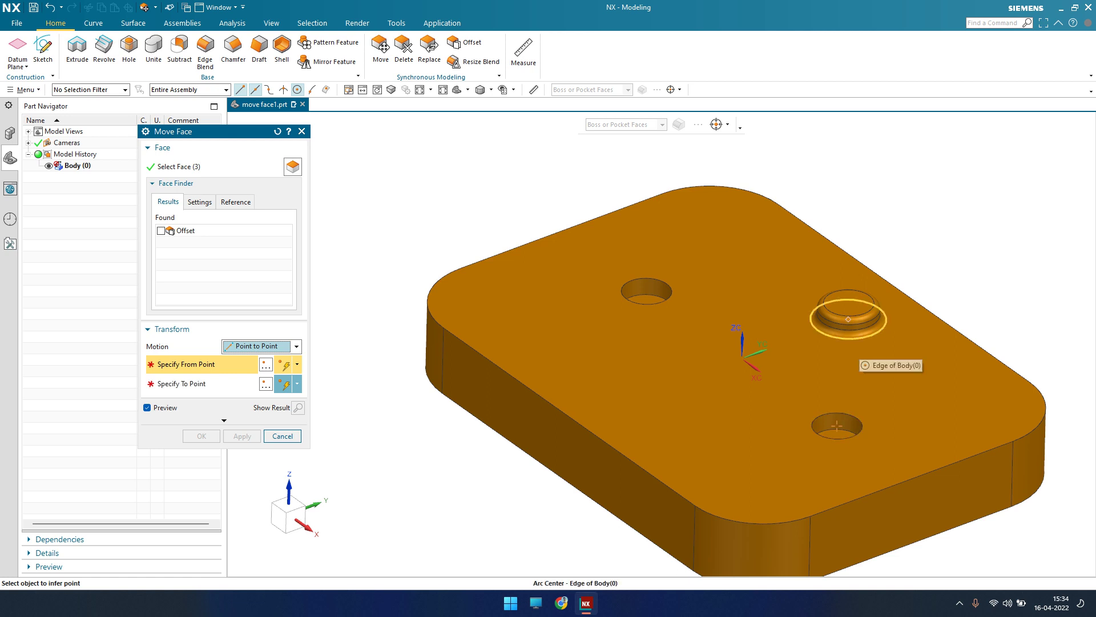
click(849, 317)
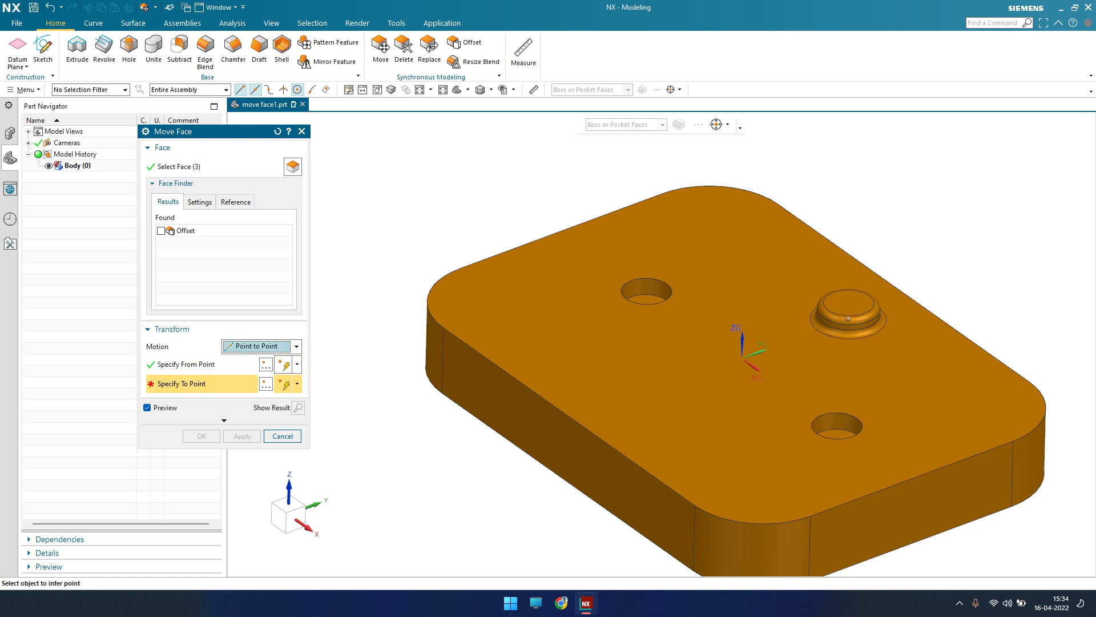
click(837, 426)
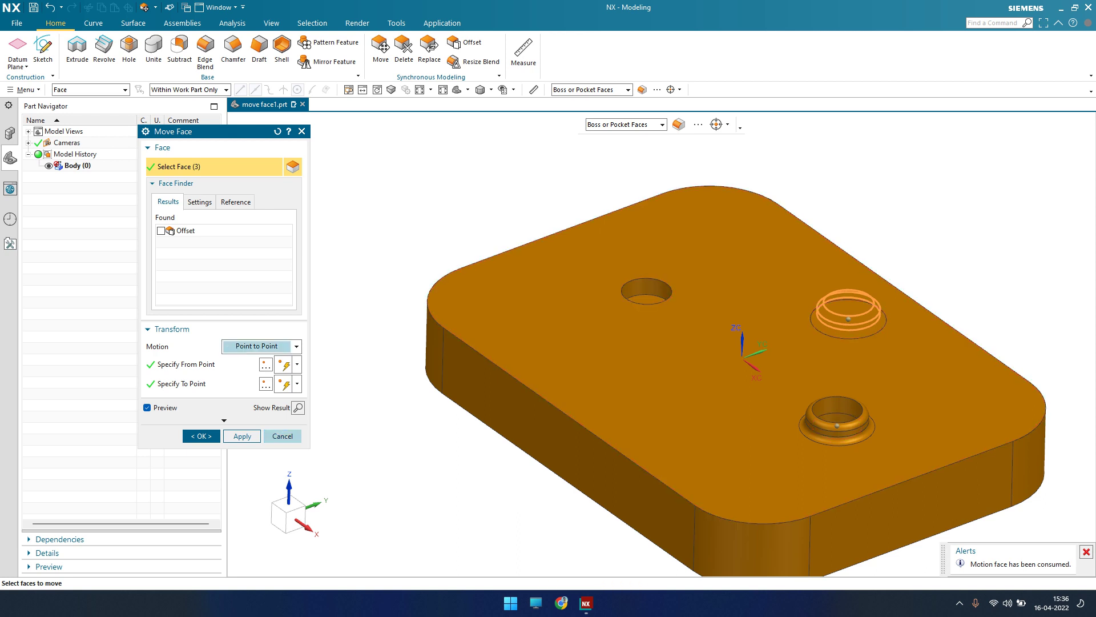
click(282, 435)
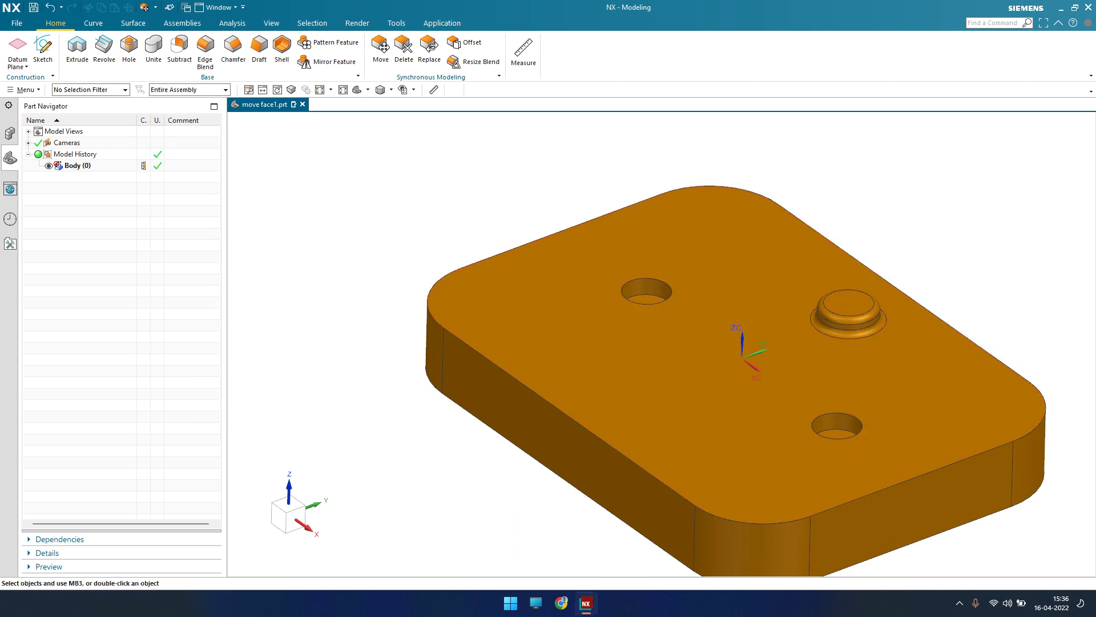
Preview a Point to Point move of the boss between the endpoints of the plate's straight front top edge, and cancel.
key(F4)
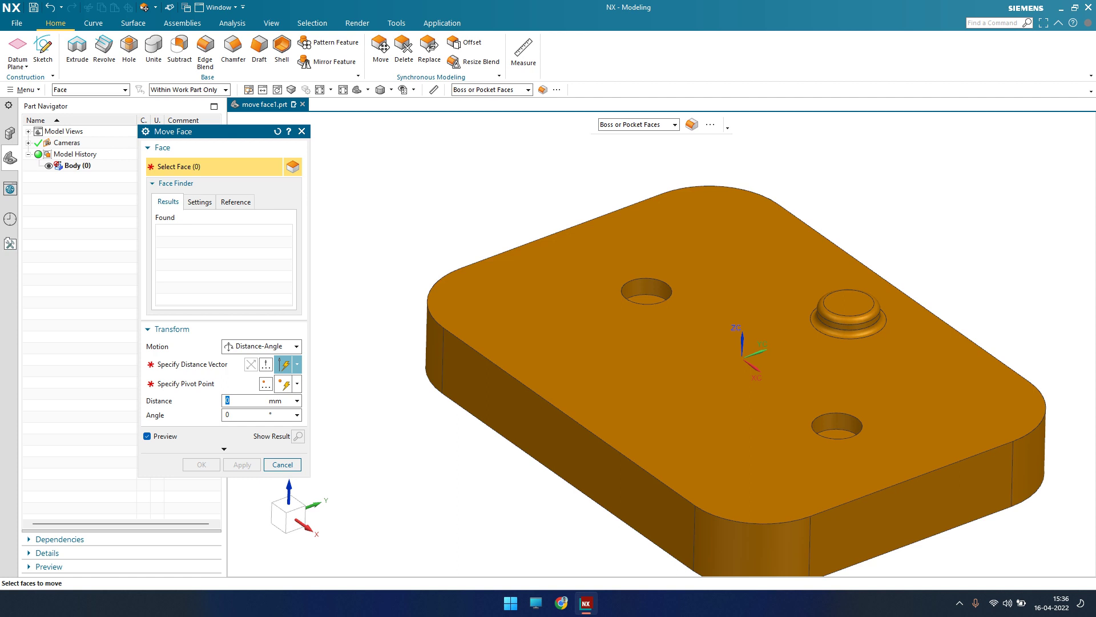
click(847, 303)
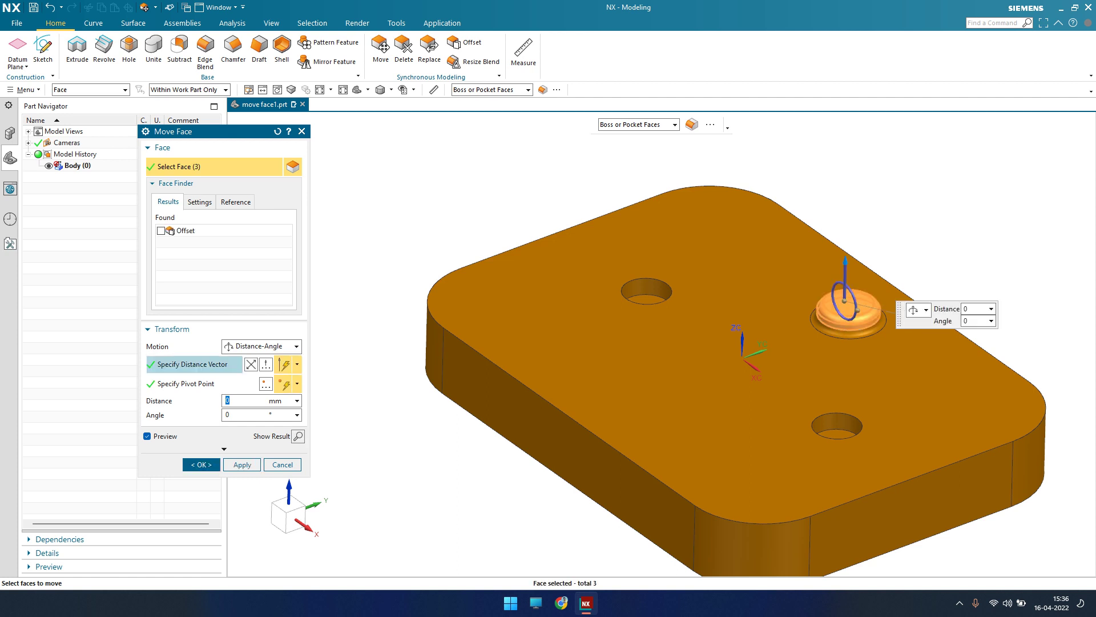
click(261, 346)
click(246, 417)
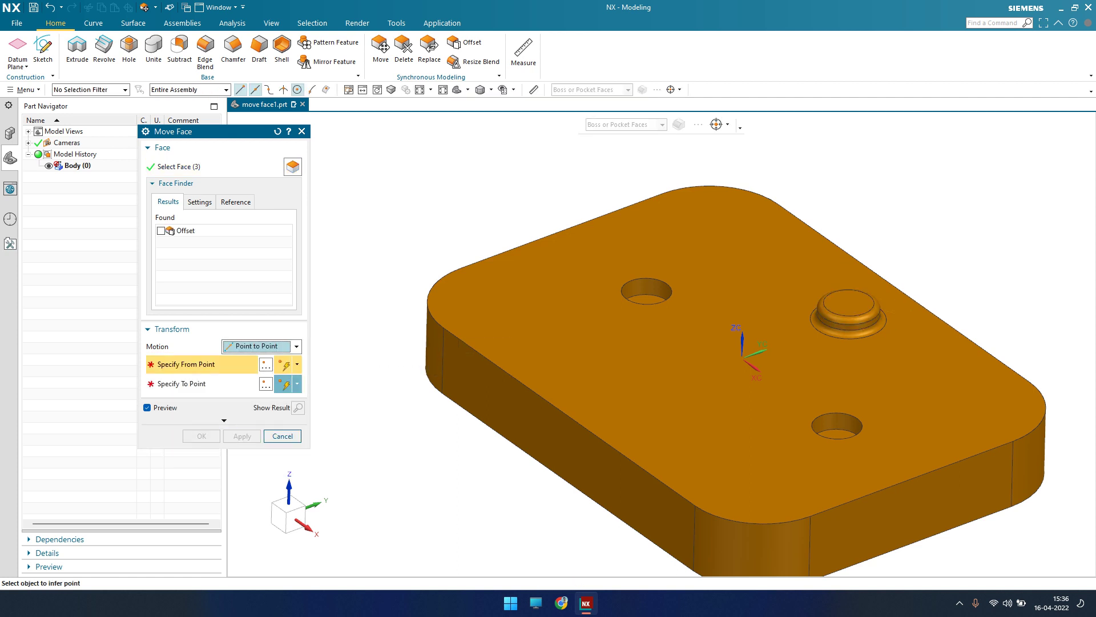
scroll(696, 200, down, 2)
scroll(720, 229, up, 3)
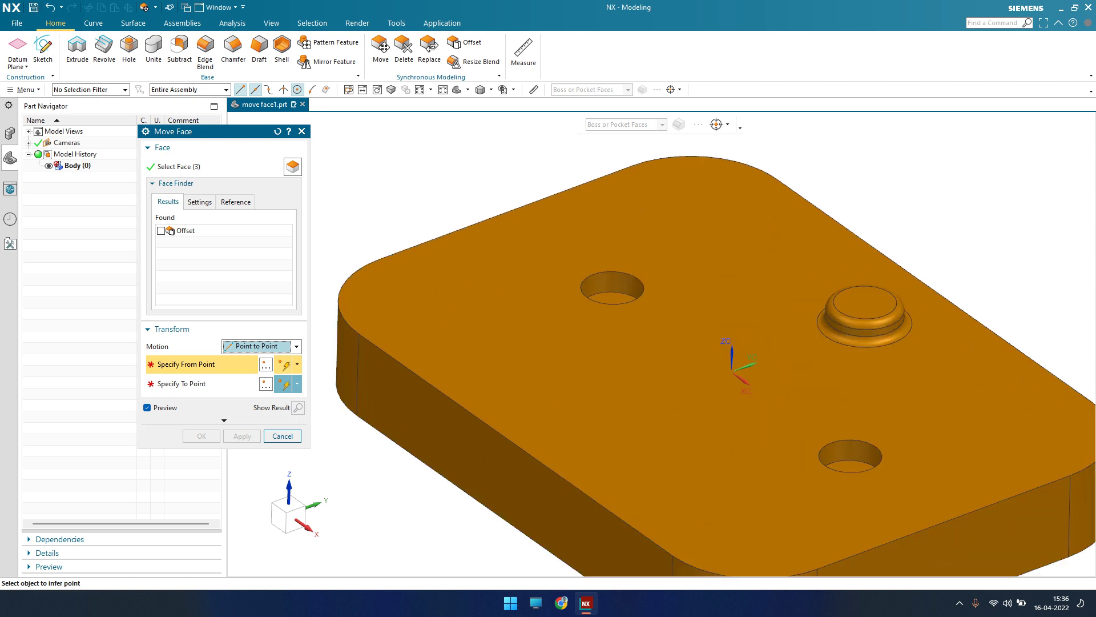
scroll(723, 242, down, 1)
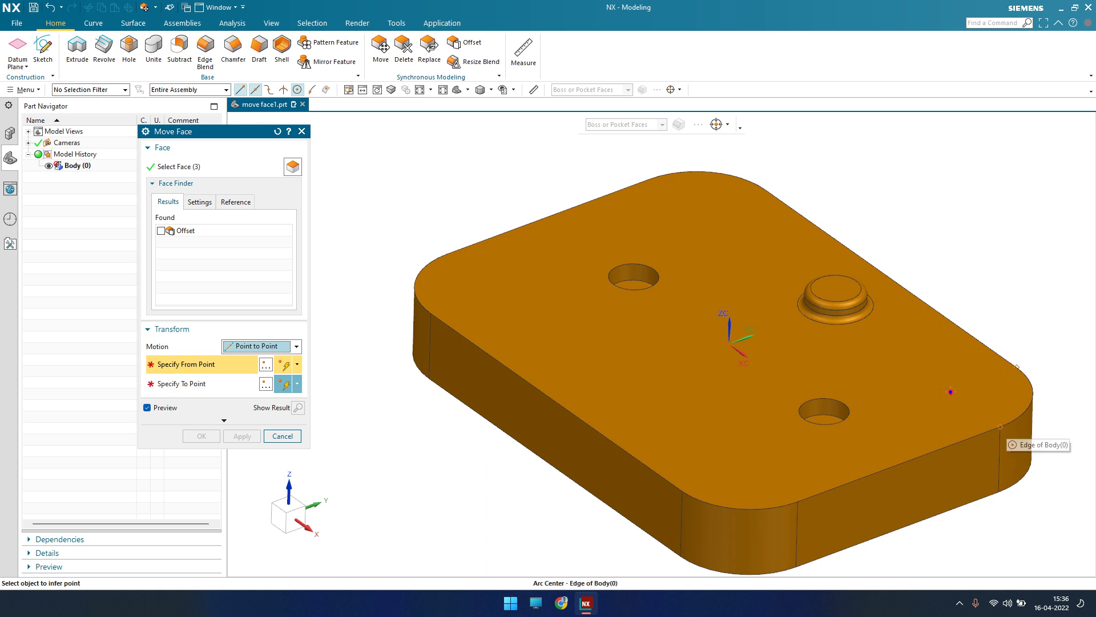
click(1000, 426)
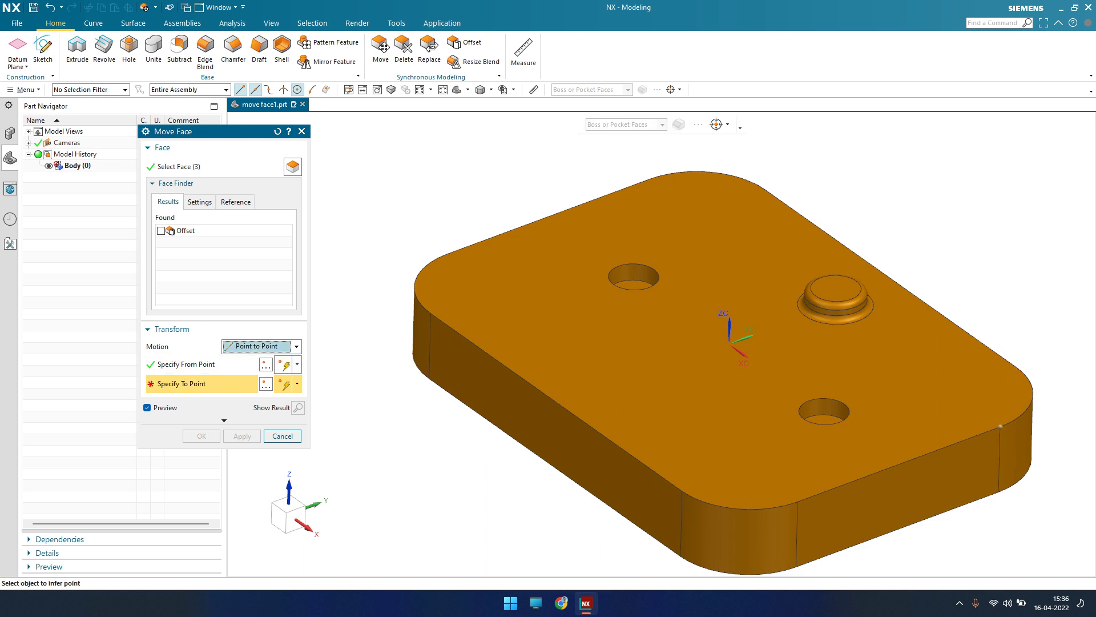
click(798, 501)
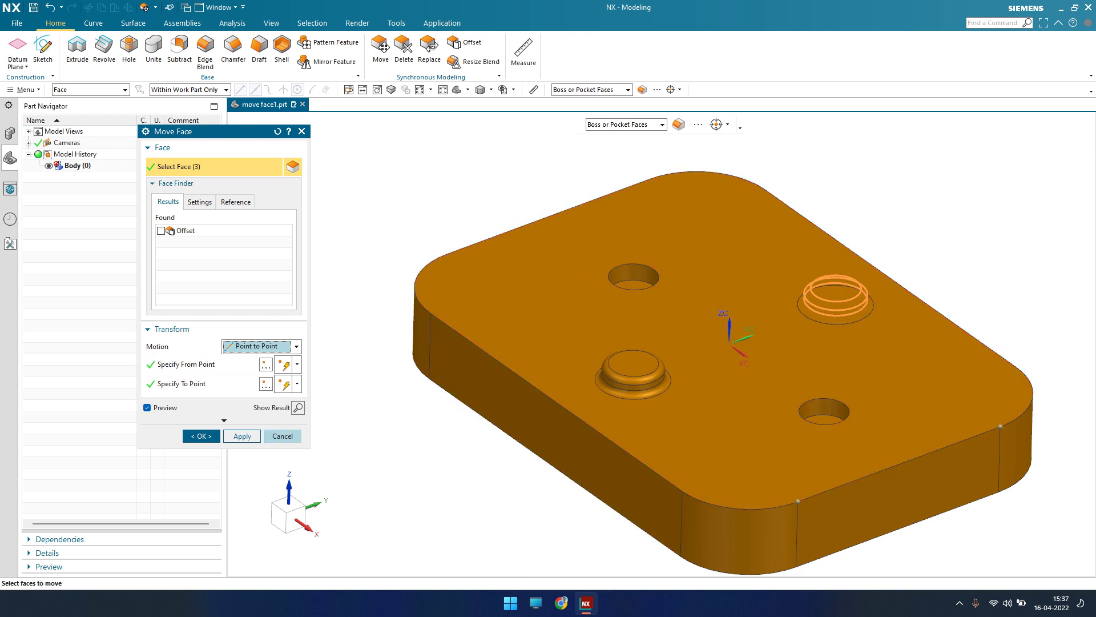
click(282, 436)
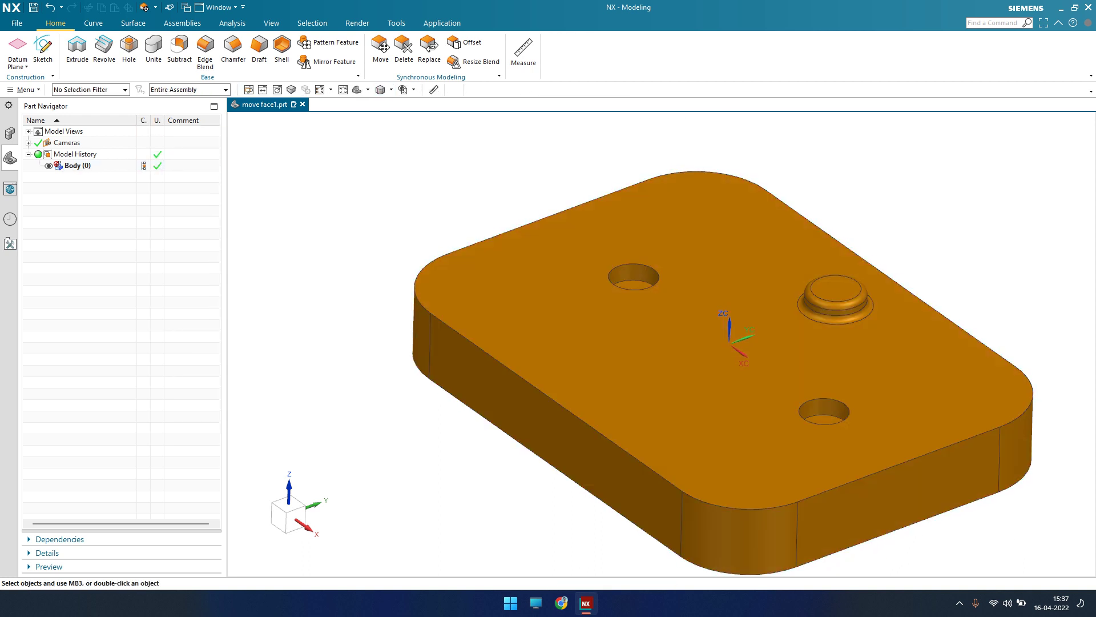
key(F4)
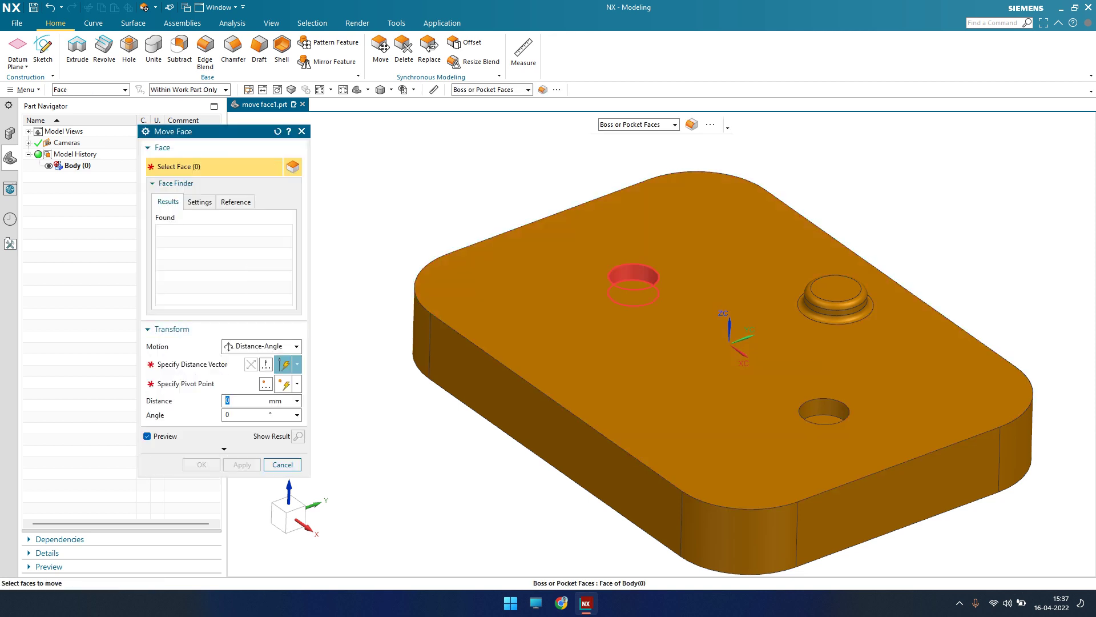
click(632, 275)
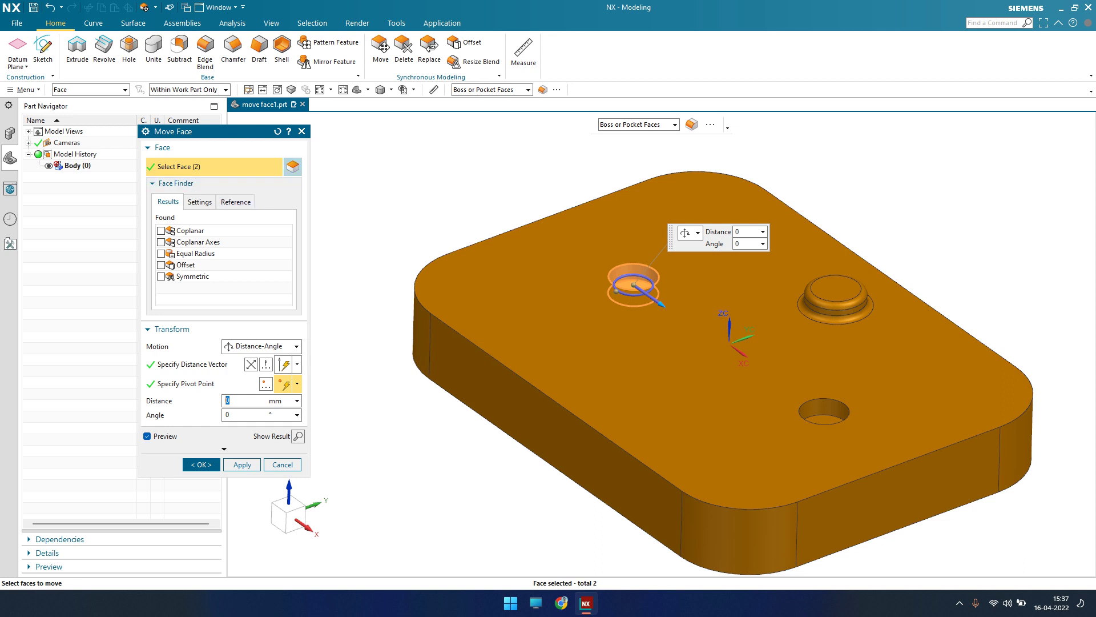
click(491, 90)
click(471, 103)
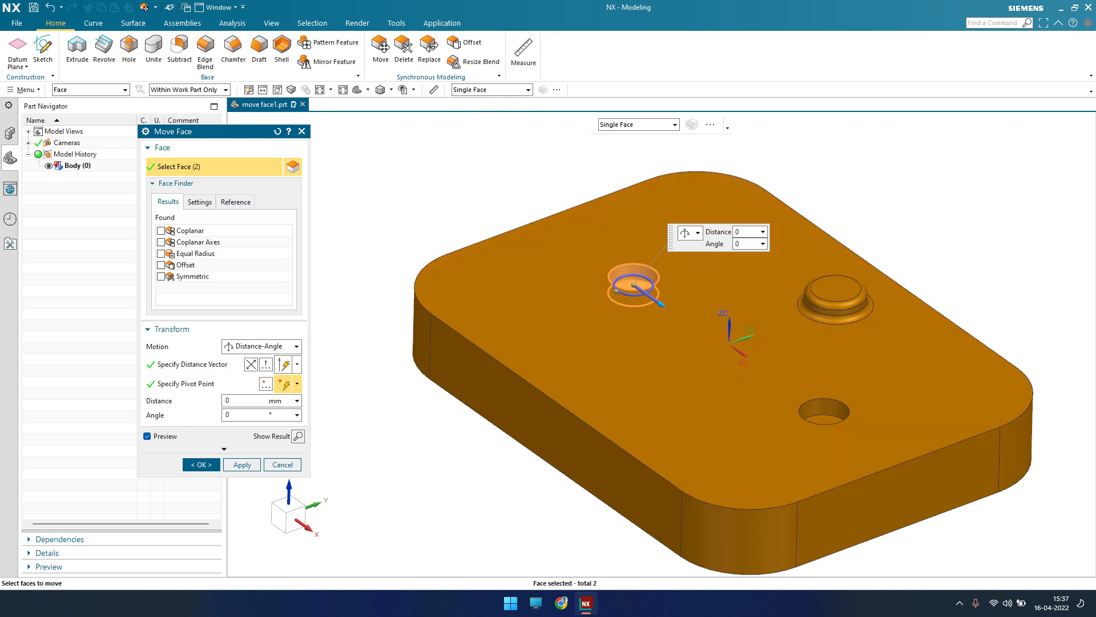
click(282, 464)
Move the rear hole about 170 mm along the X direction with the Distance motion, selecting its wall using the Single Face rule.
click(381, 48)
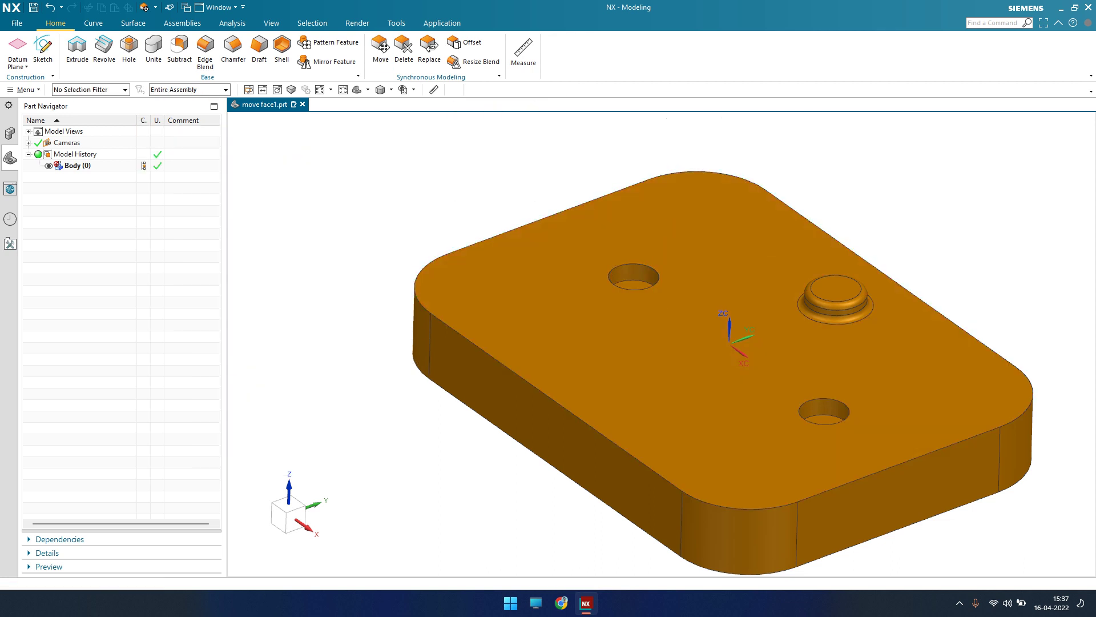
click(527, 89)
click(472, 103)
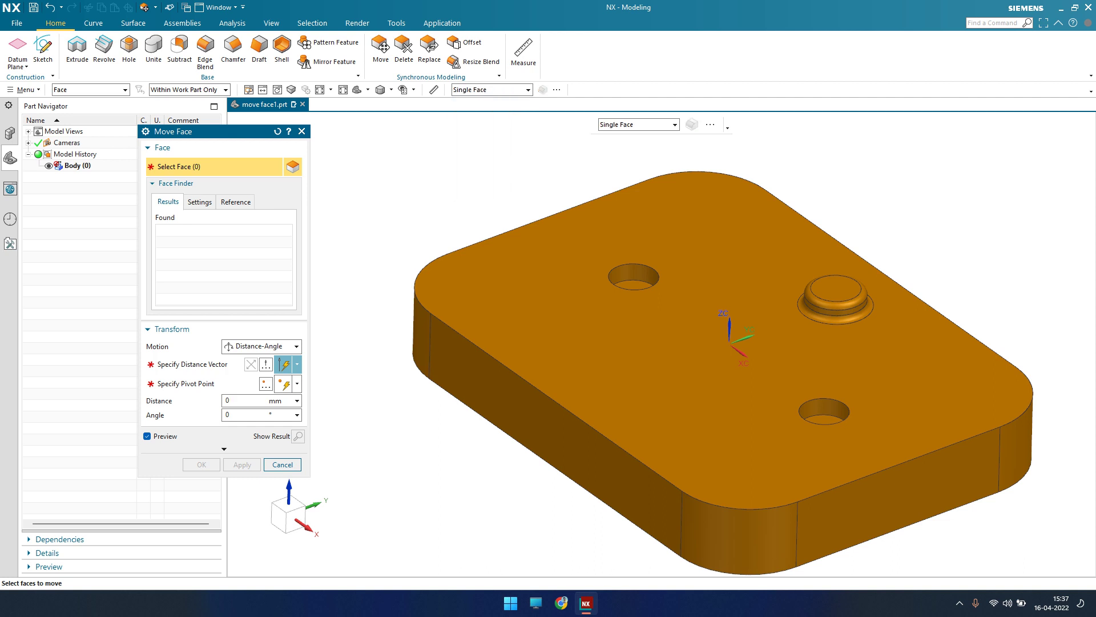
click(634, 275)
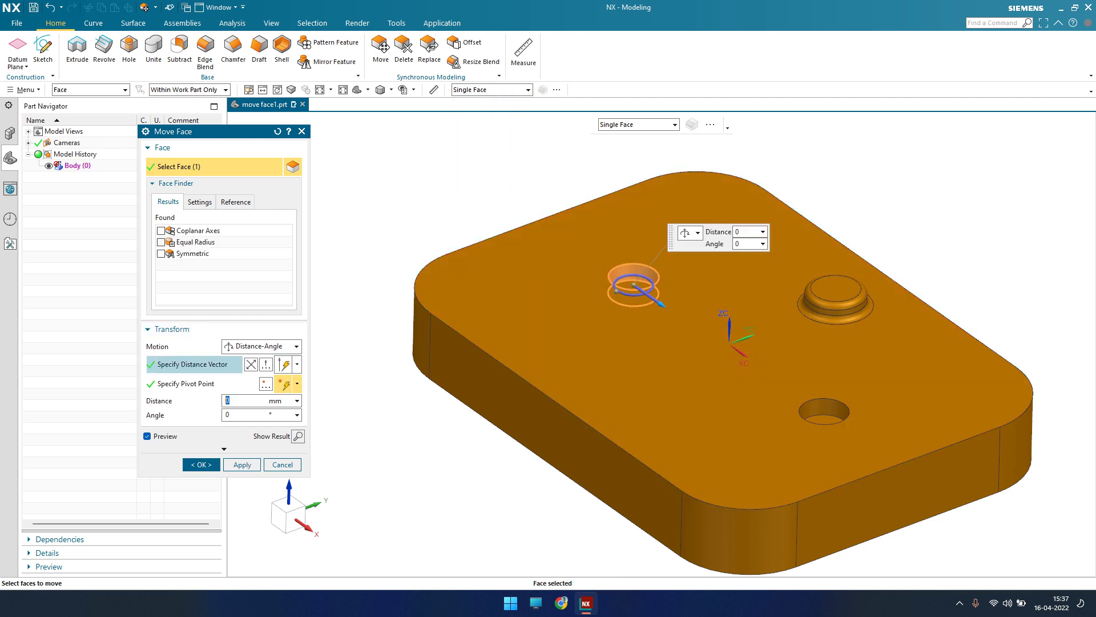
click(260, 346)
click(251, 378)
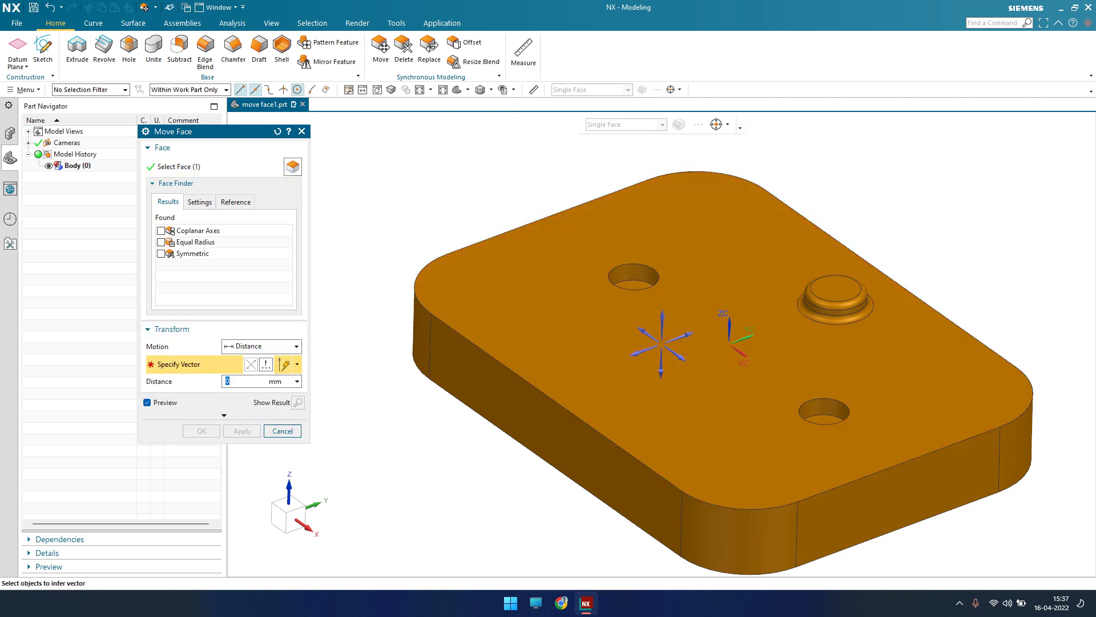
drag(632, 273, 761, 365)
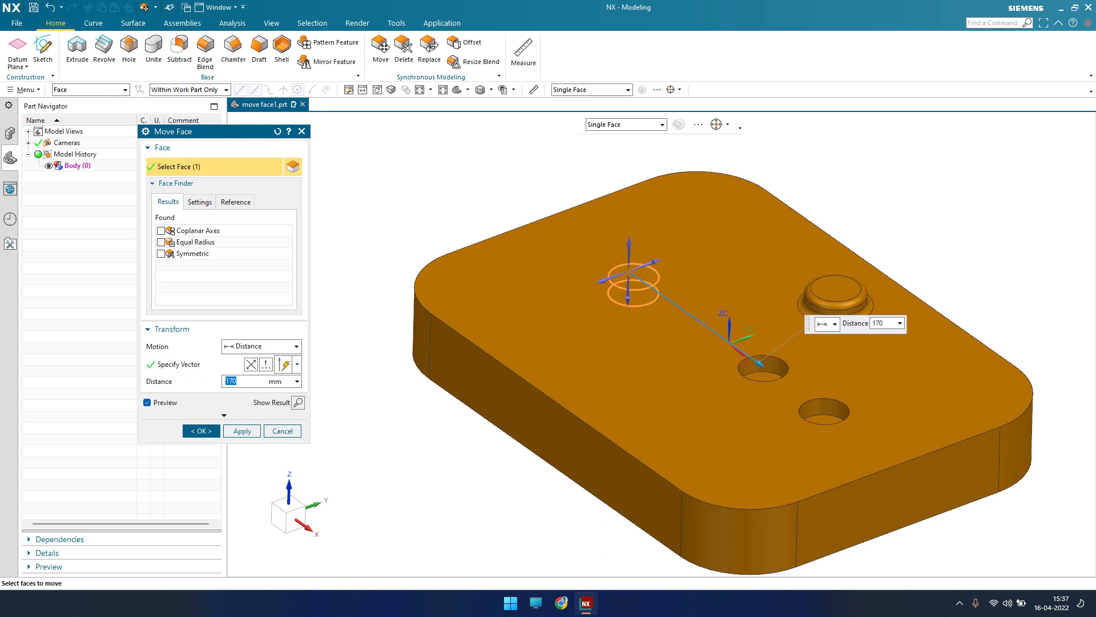
click(242, 430)
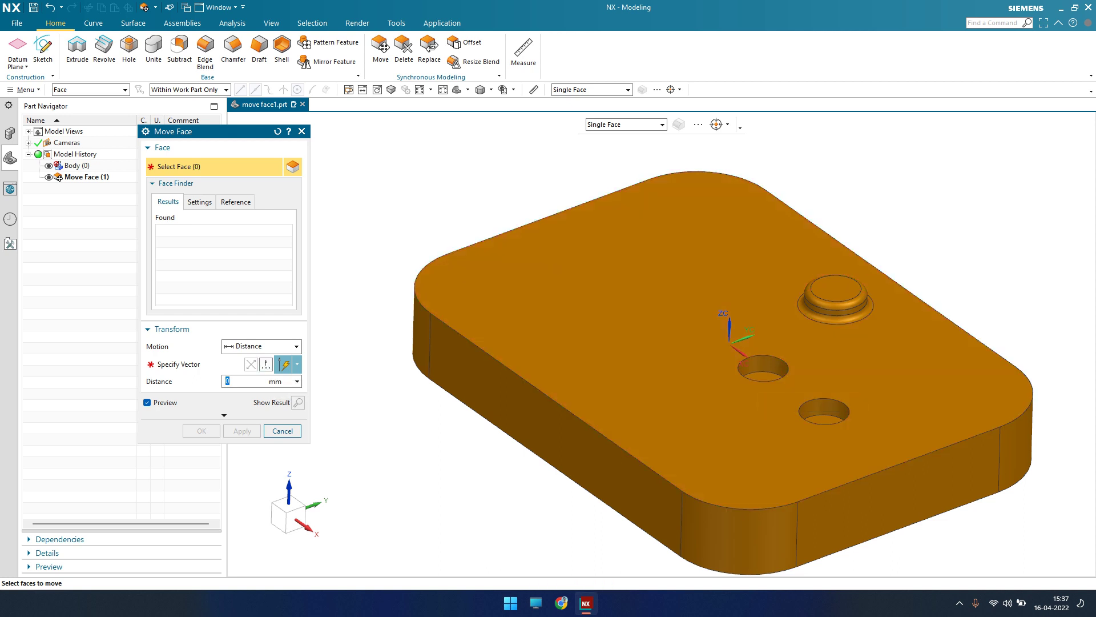
key(Escape)
Review the available Move Face motion options, leave the command and undo the hole's move.
click(381, 48)
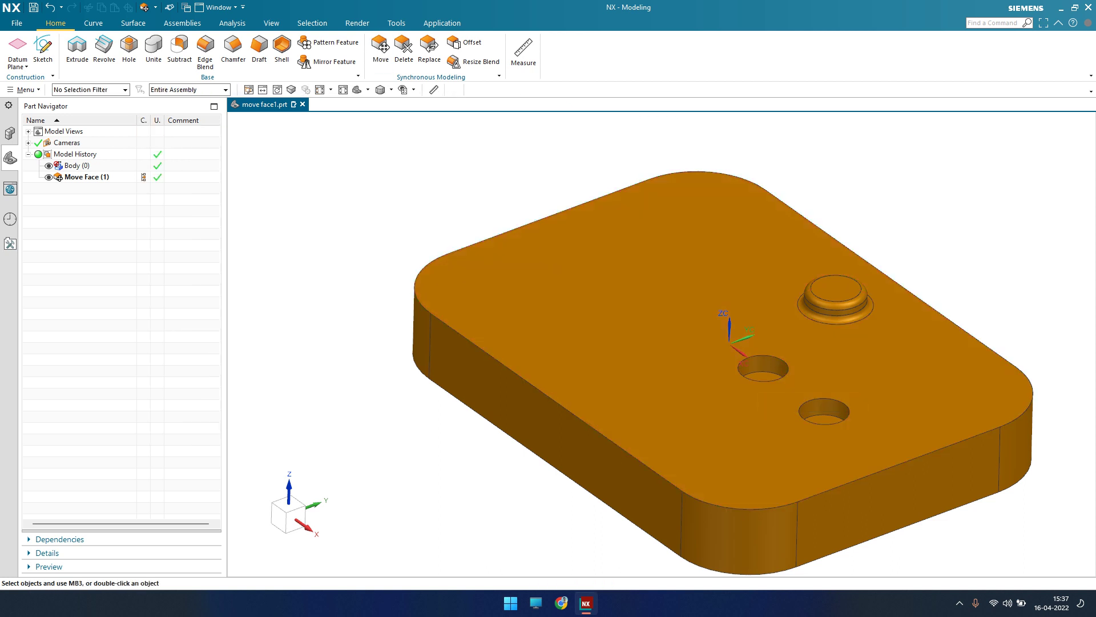
click(263, 346)
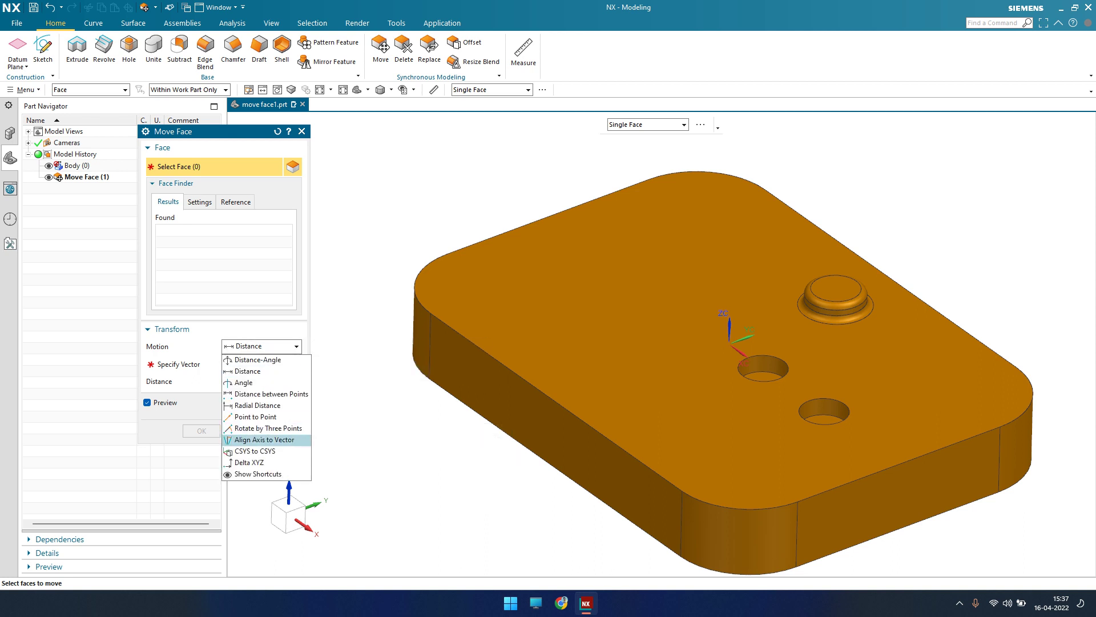
key(Escape)
key(Escape)
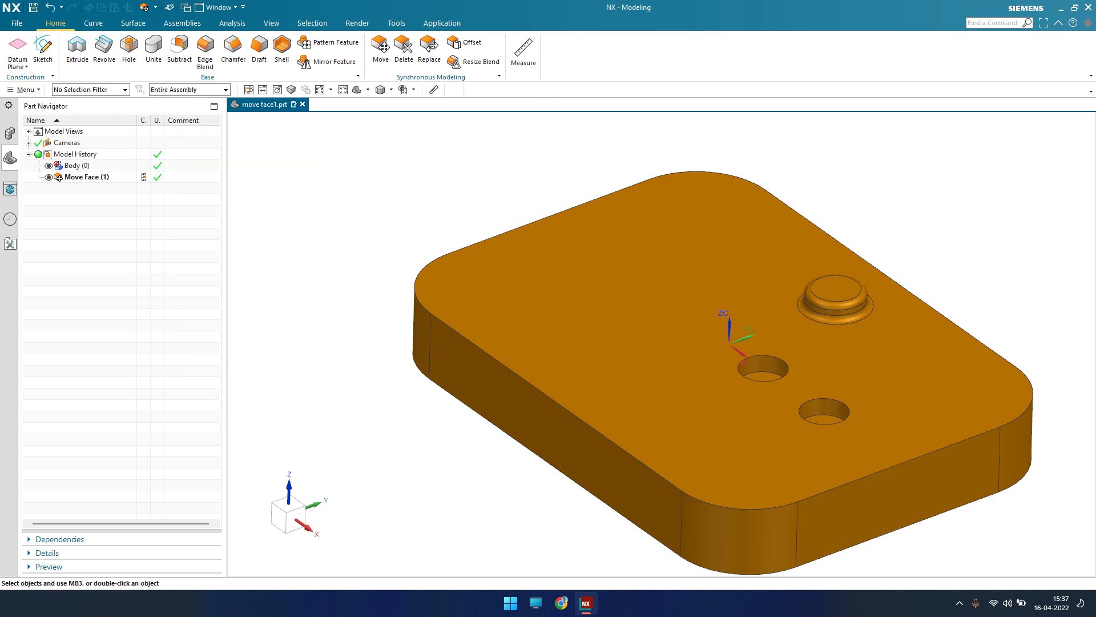
key(ctrl+z)
Start Move Face on the boss using the Boss or Pocket Faces rule and set the motion to Rotate by Three Points.
click(381, 48)
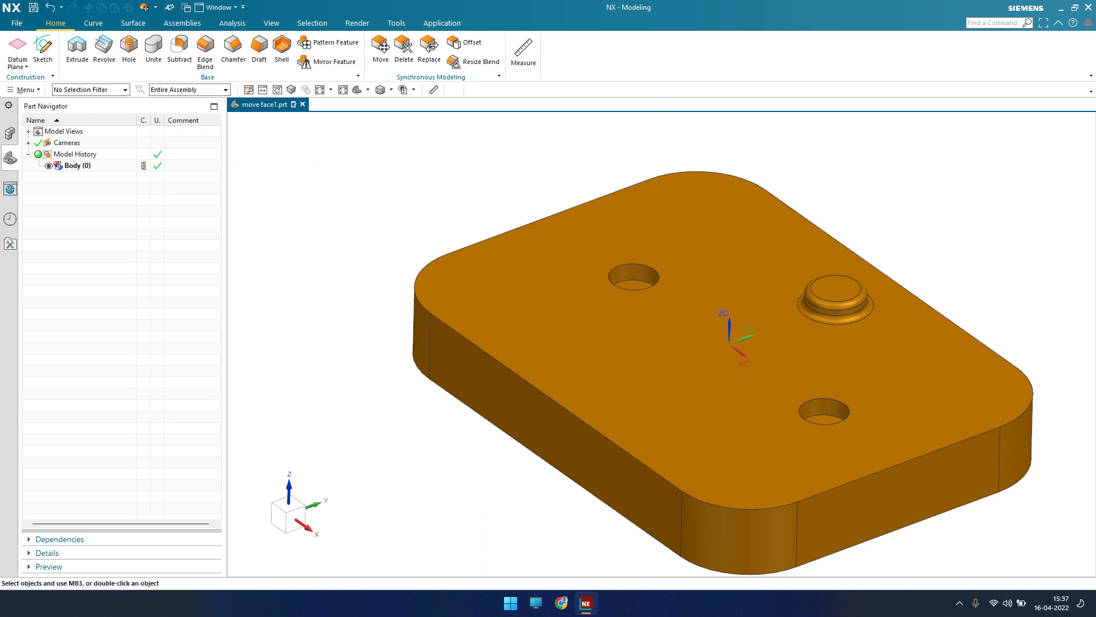
click(493, 90)
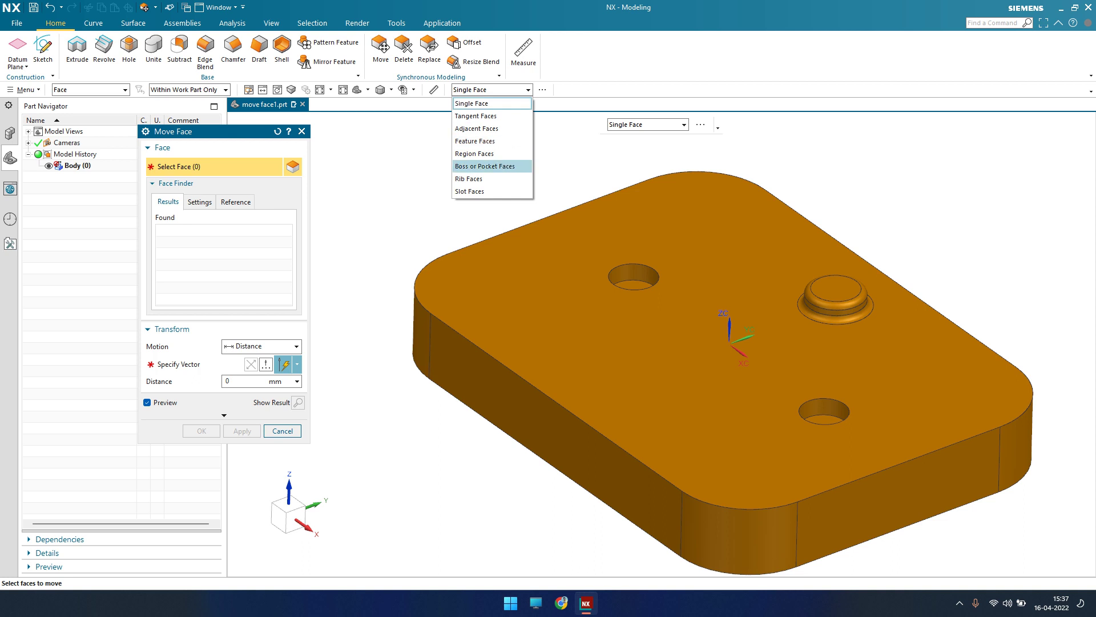
click(485, 164)
click(836, 291)
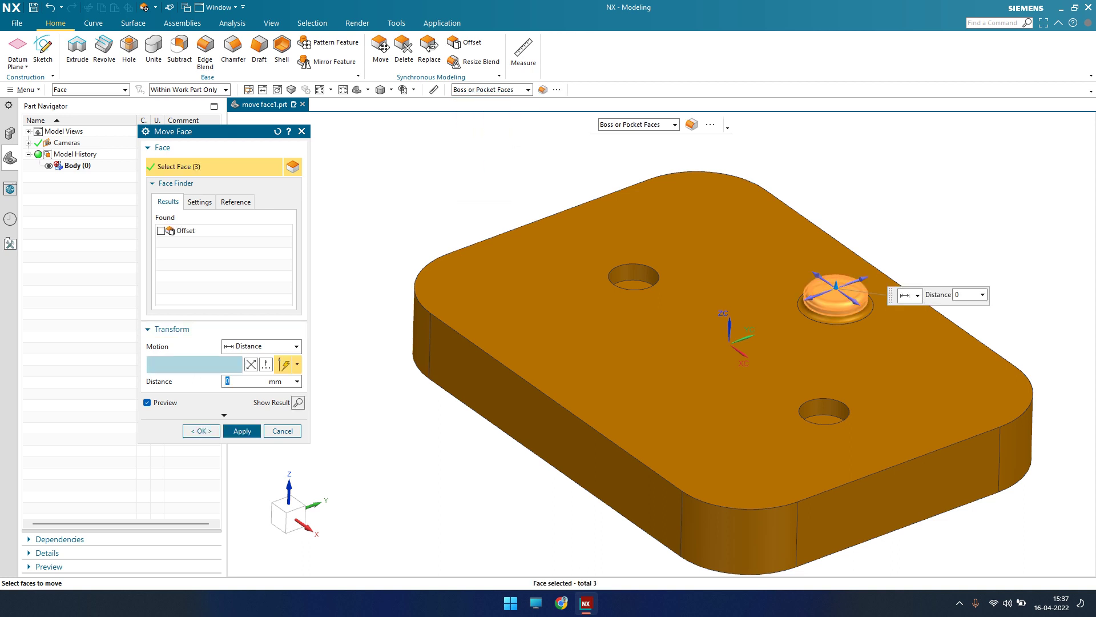
click(265, 346)
click(268, 429)
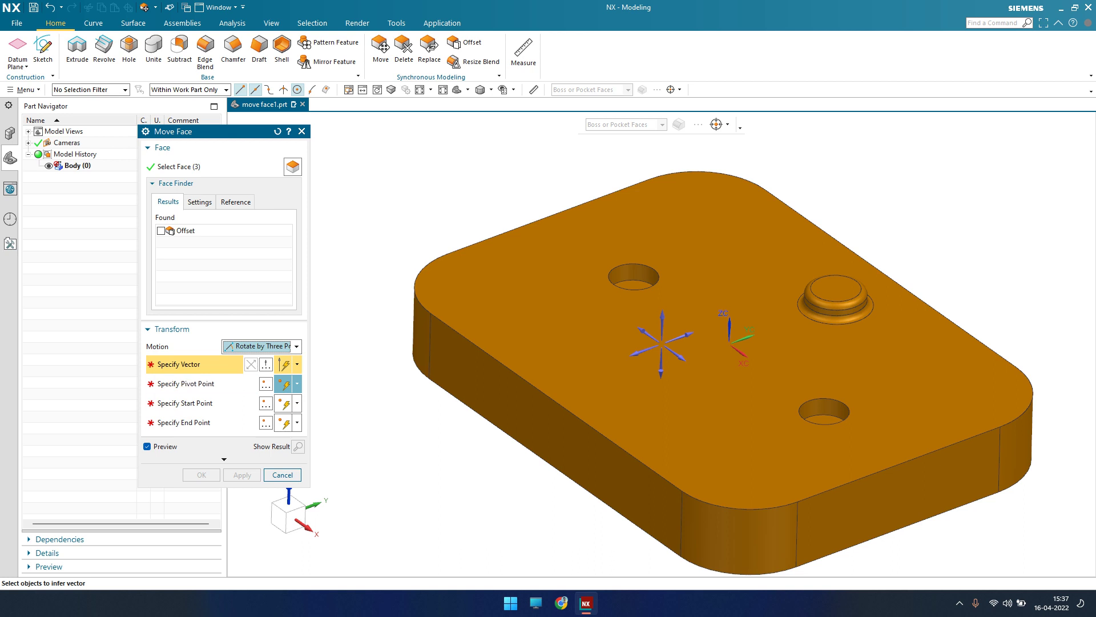
Set the rotation vector to the Z axis and the pivot point to the origin (0, 0, 0).
drag(229, 131, 200, 119)
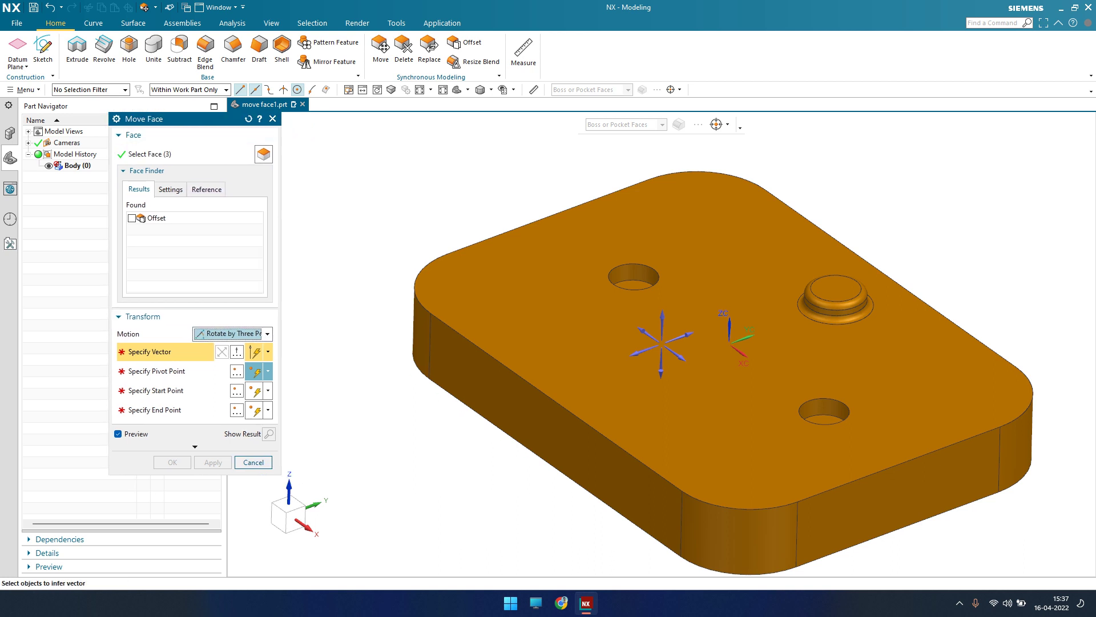
click(289, 483)
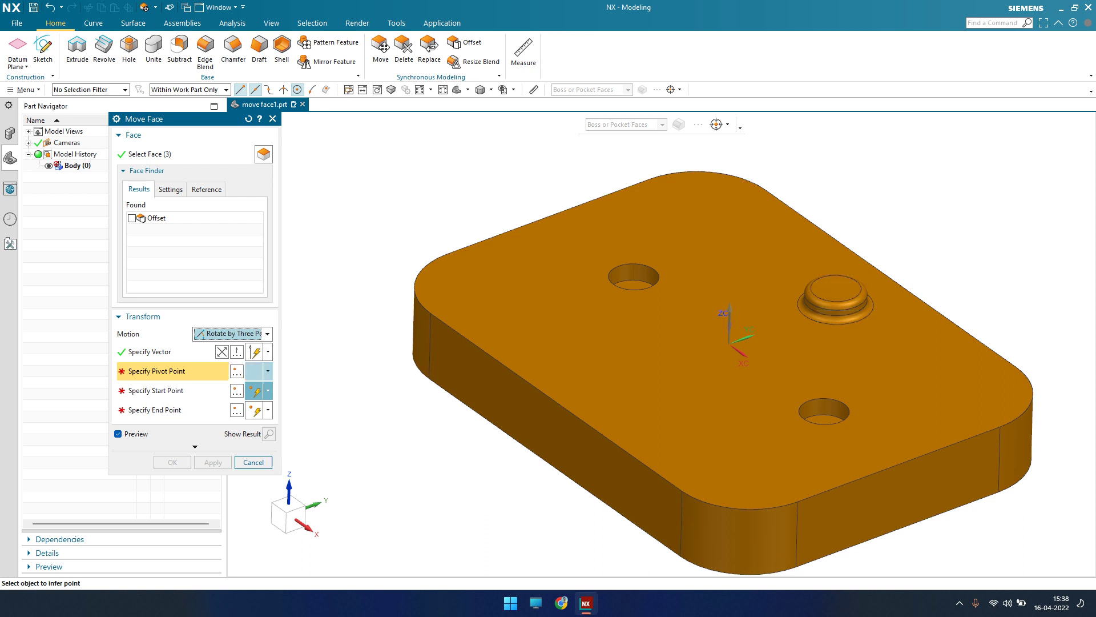
click(236, 371)
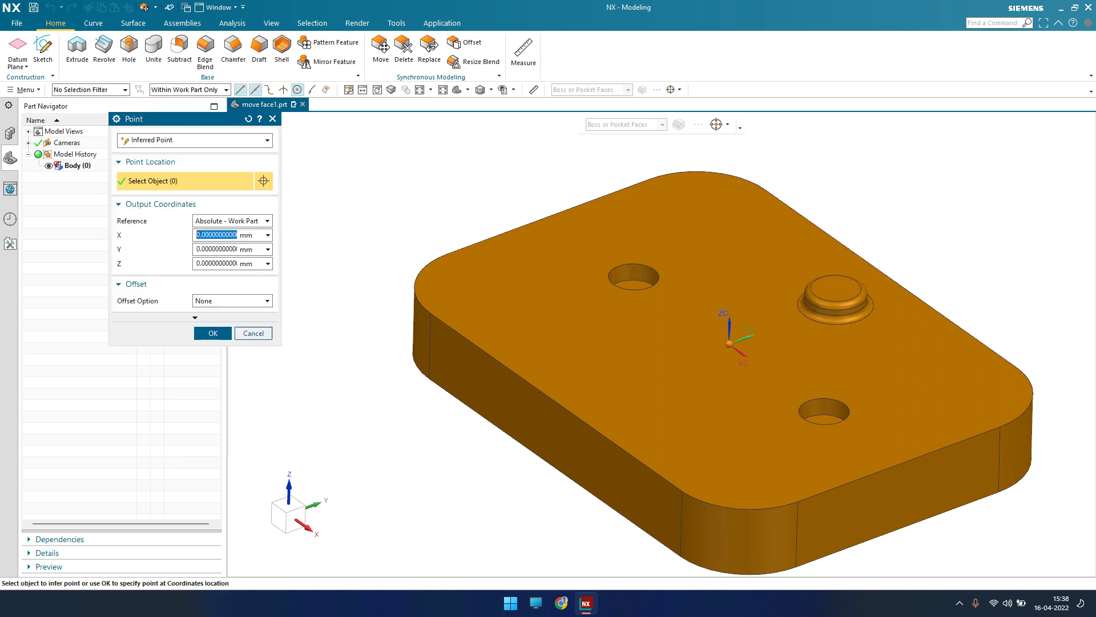
click(213, 333)
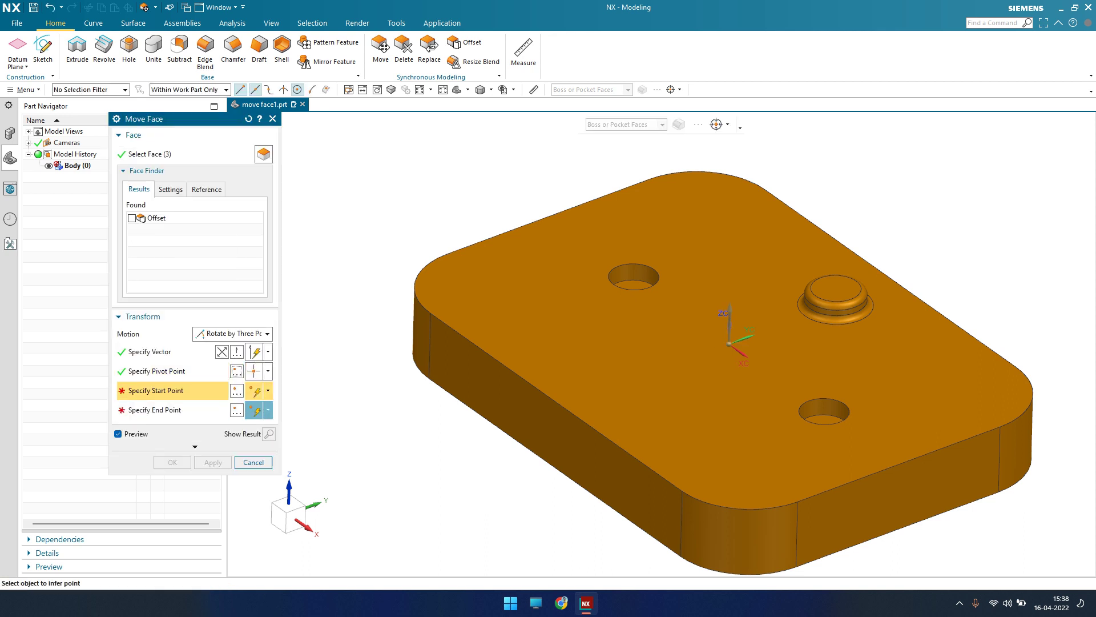
Specify the front hole's centre as start point and the rear hole's centre as end point, and accept the rotation.
click(824, 422)
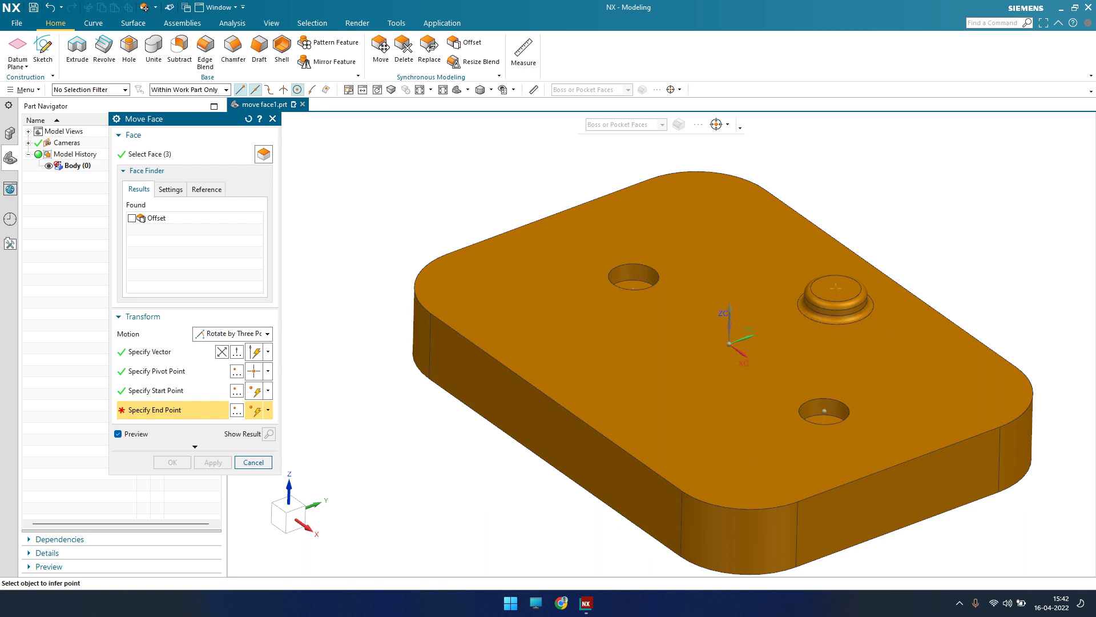
click(634, 277)
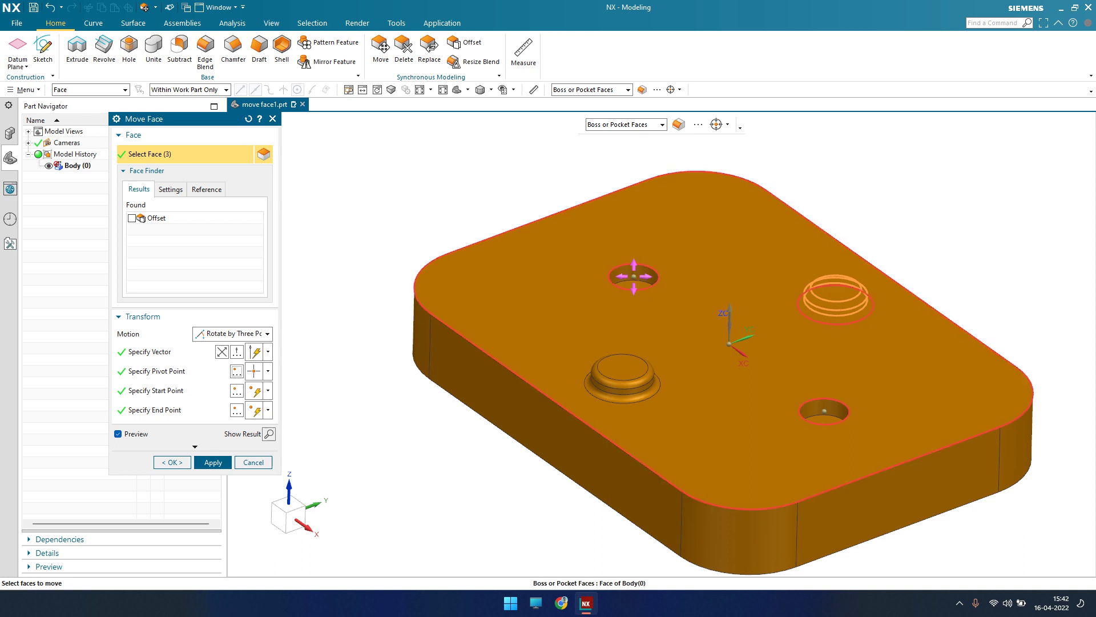
click(172, 462)
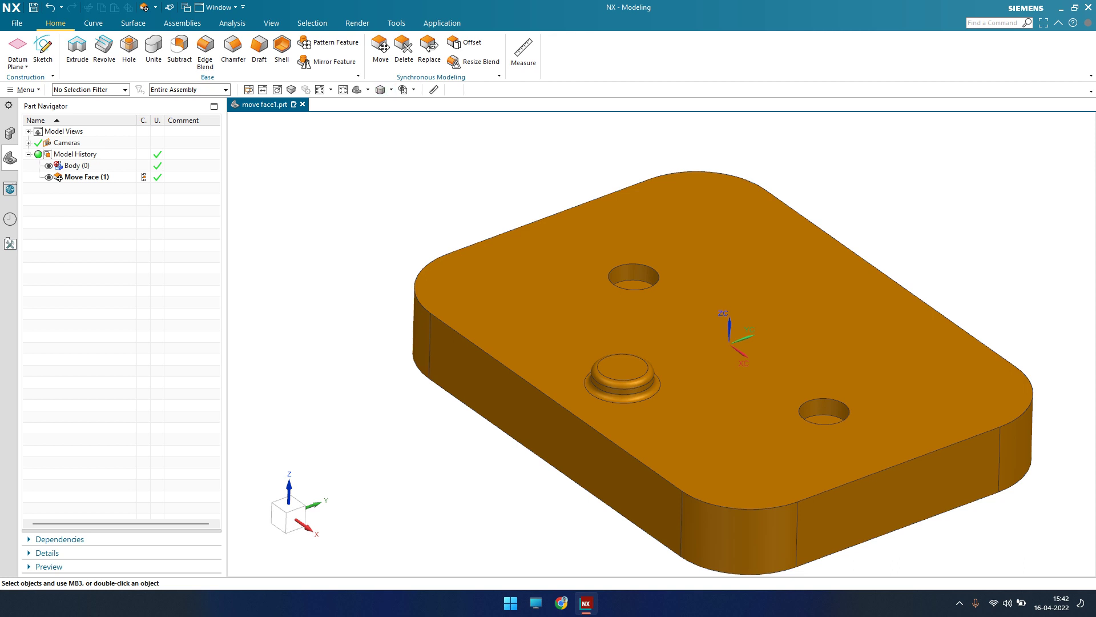
Review the list of Move Face motion options, including those not yet used, and leave the command without selecting any face.
click(381, 48)
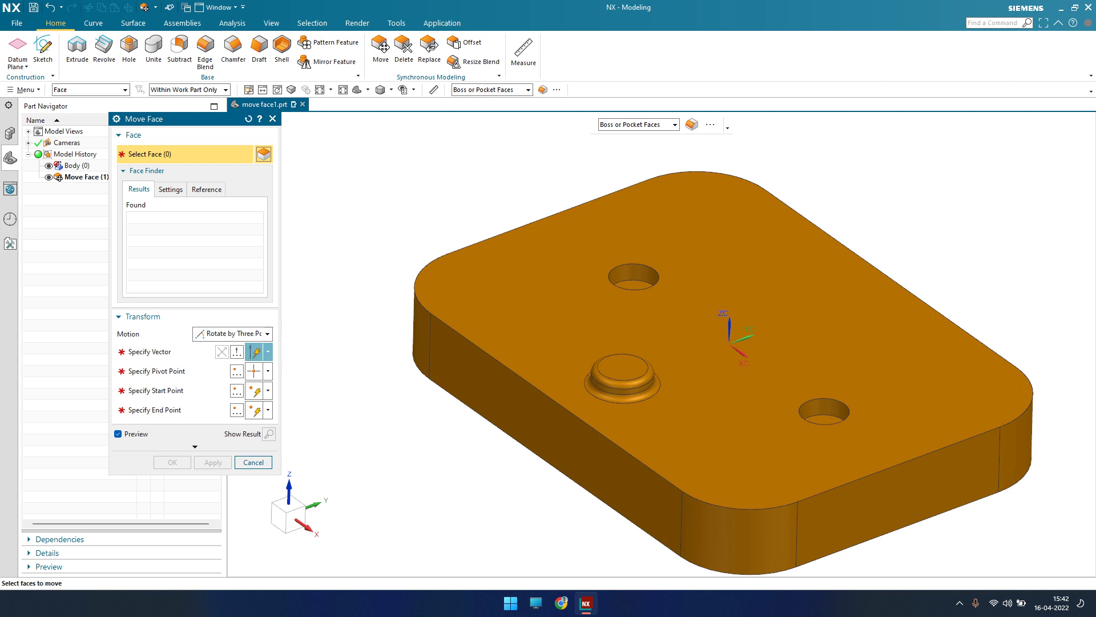
click(232, 334)
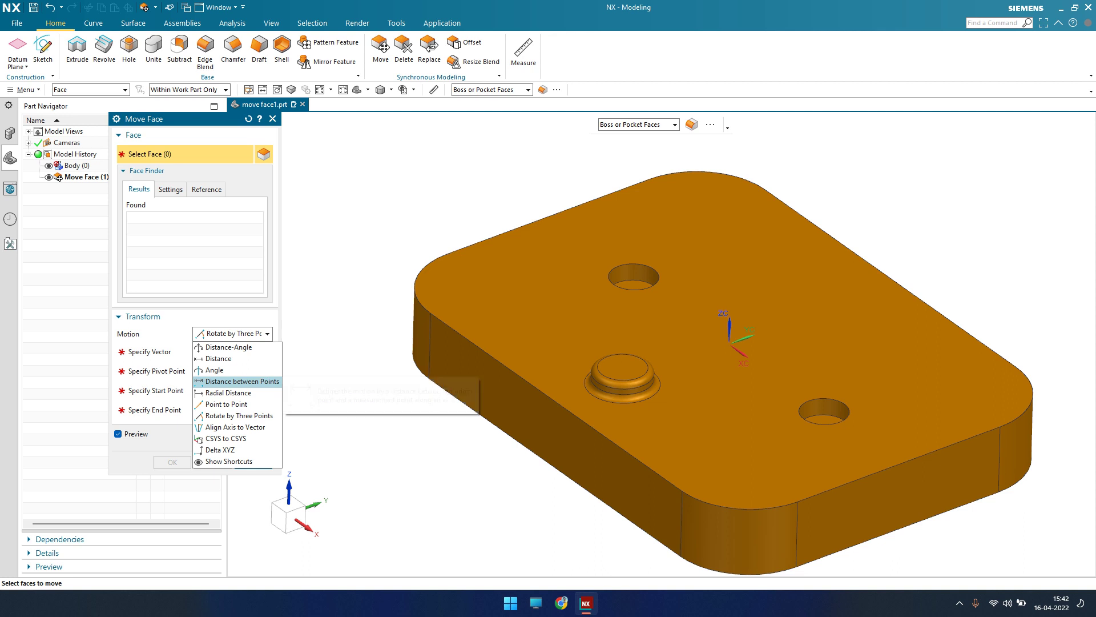
key(Escape)
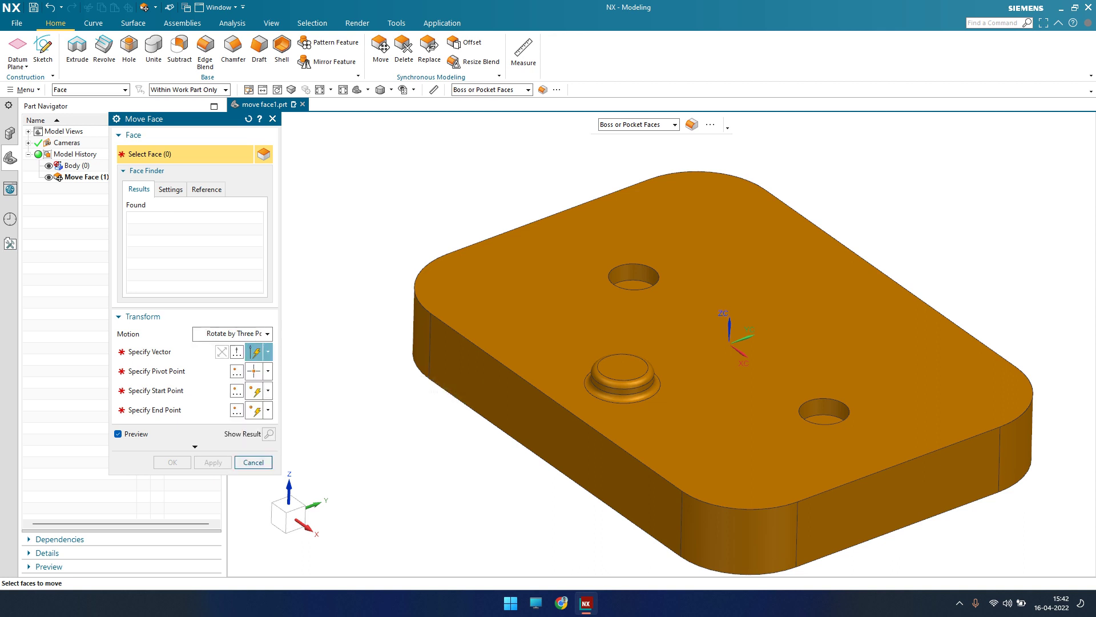
key(Escape)
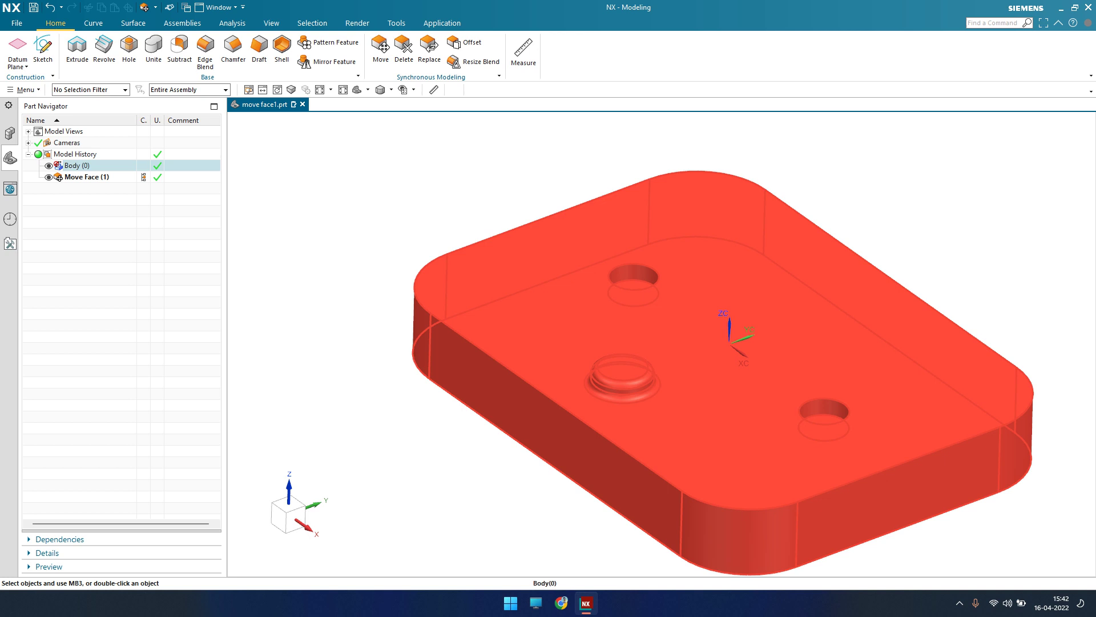
scroll(487, 393, down, 2)
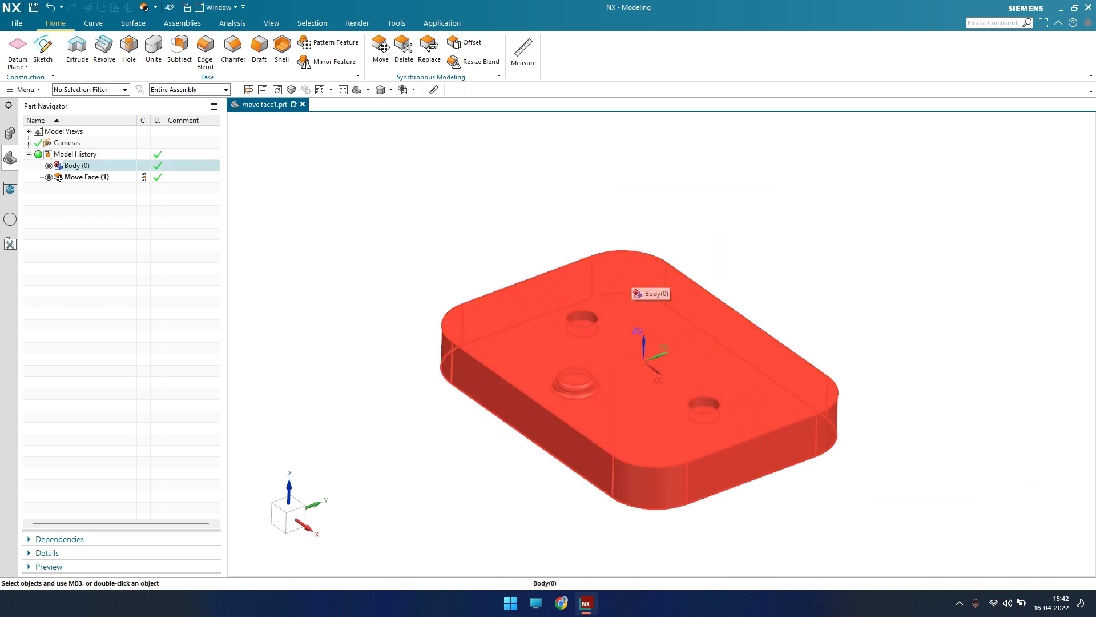
mouse_move(487, 393)
middle_down()
mouse_move(491, 297)
mouse_move(490, 385)
middle_up()
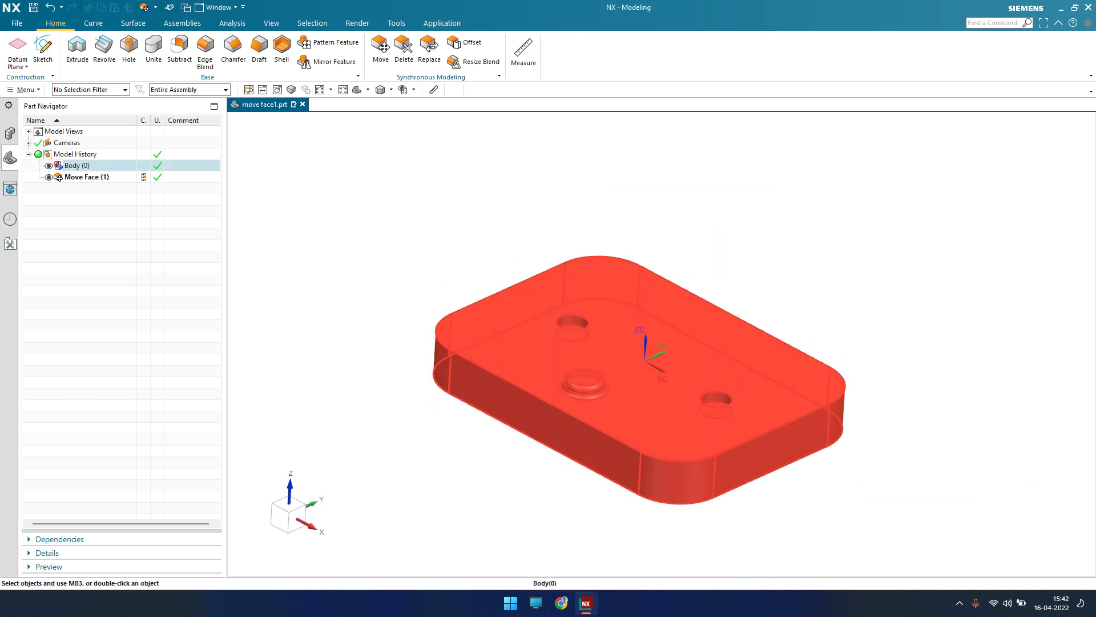